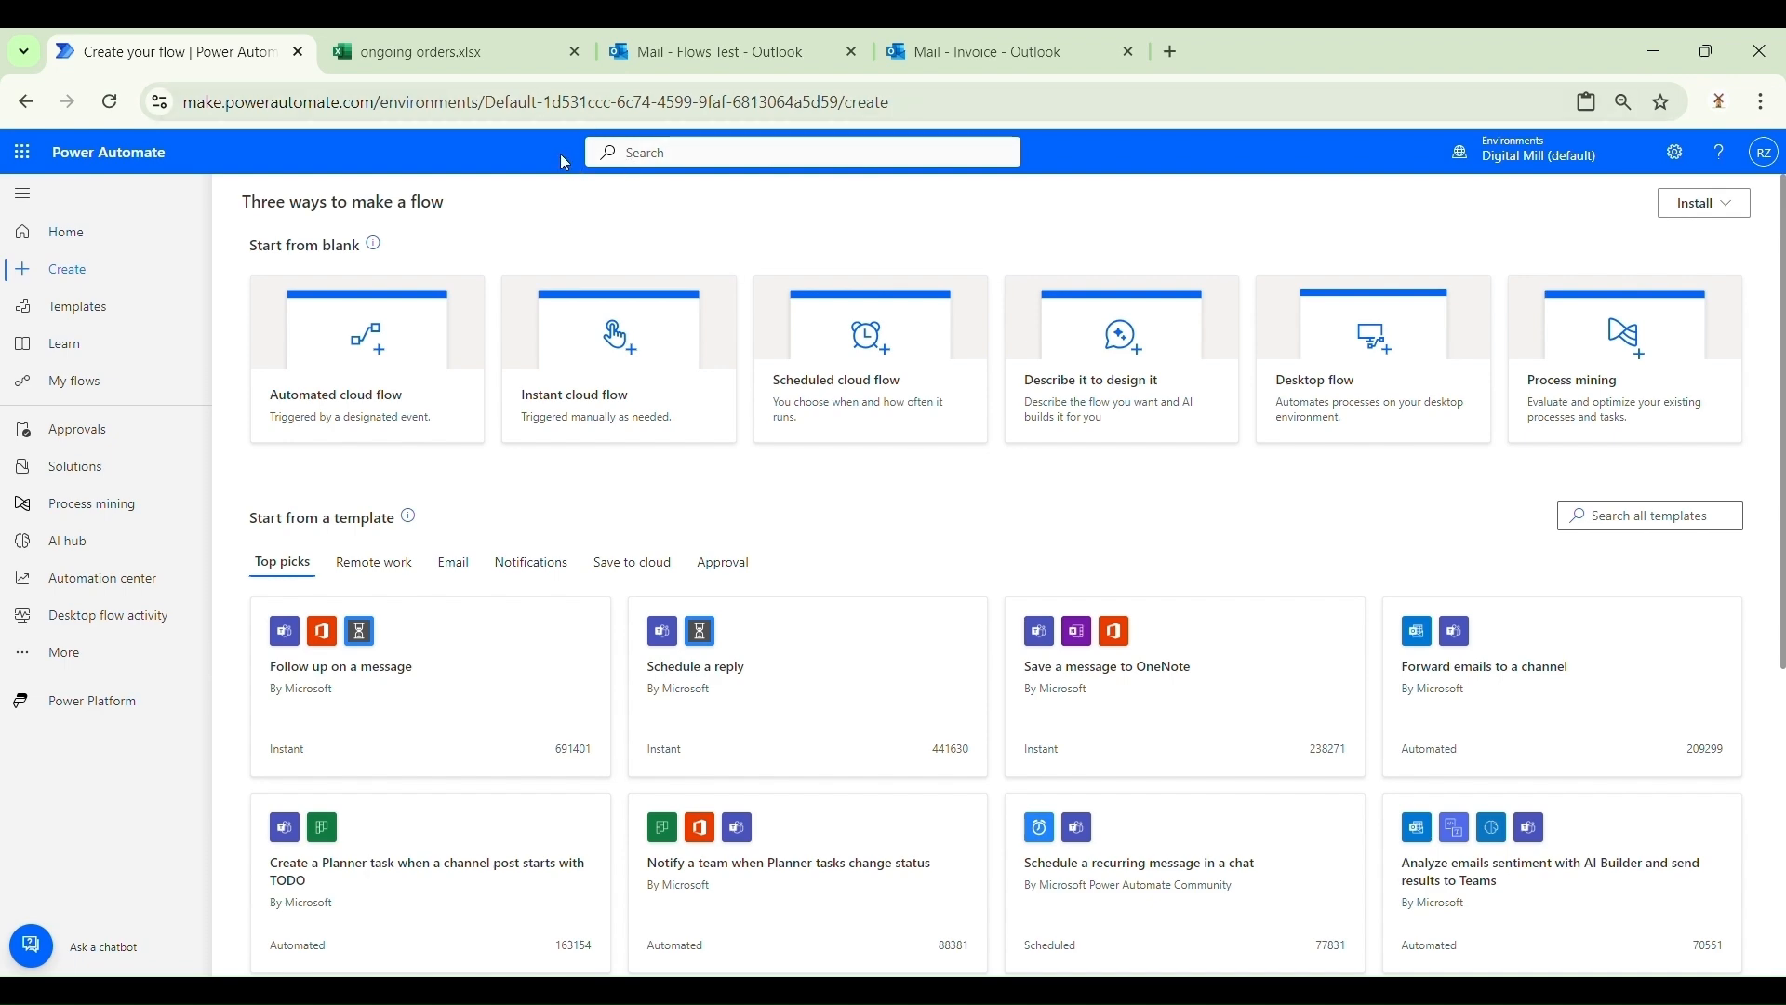
# Step: Open ongoing orders.xlsx in Excel Online and select the first order row, starting at cell A2
pyautogui.click(497, 48)
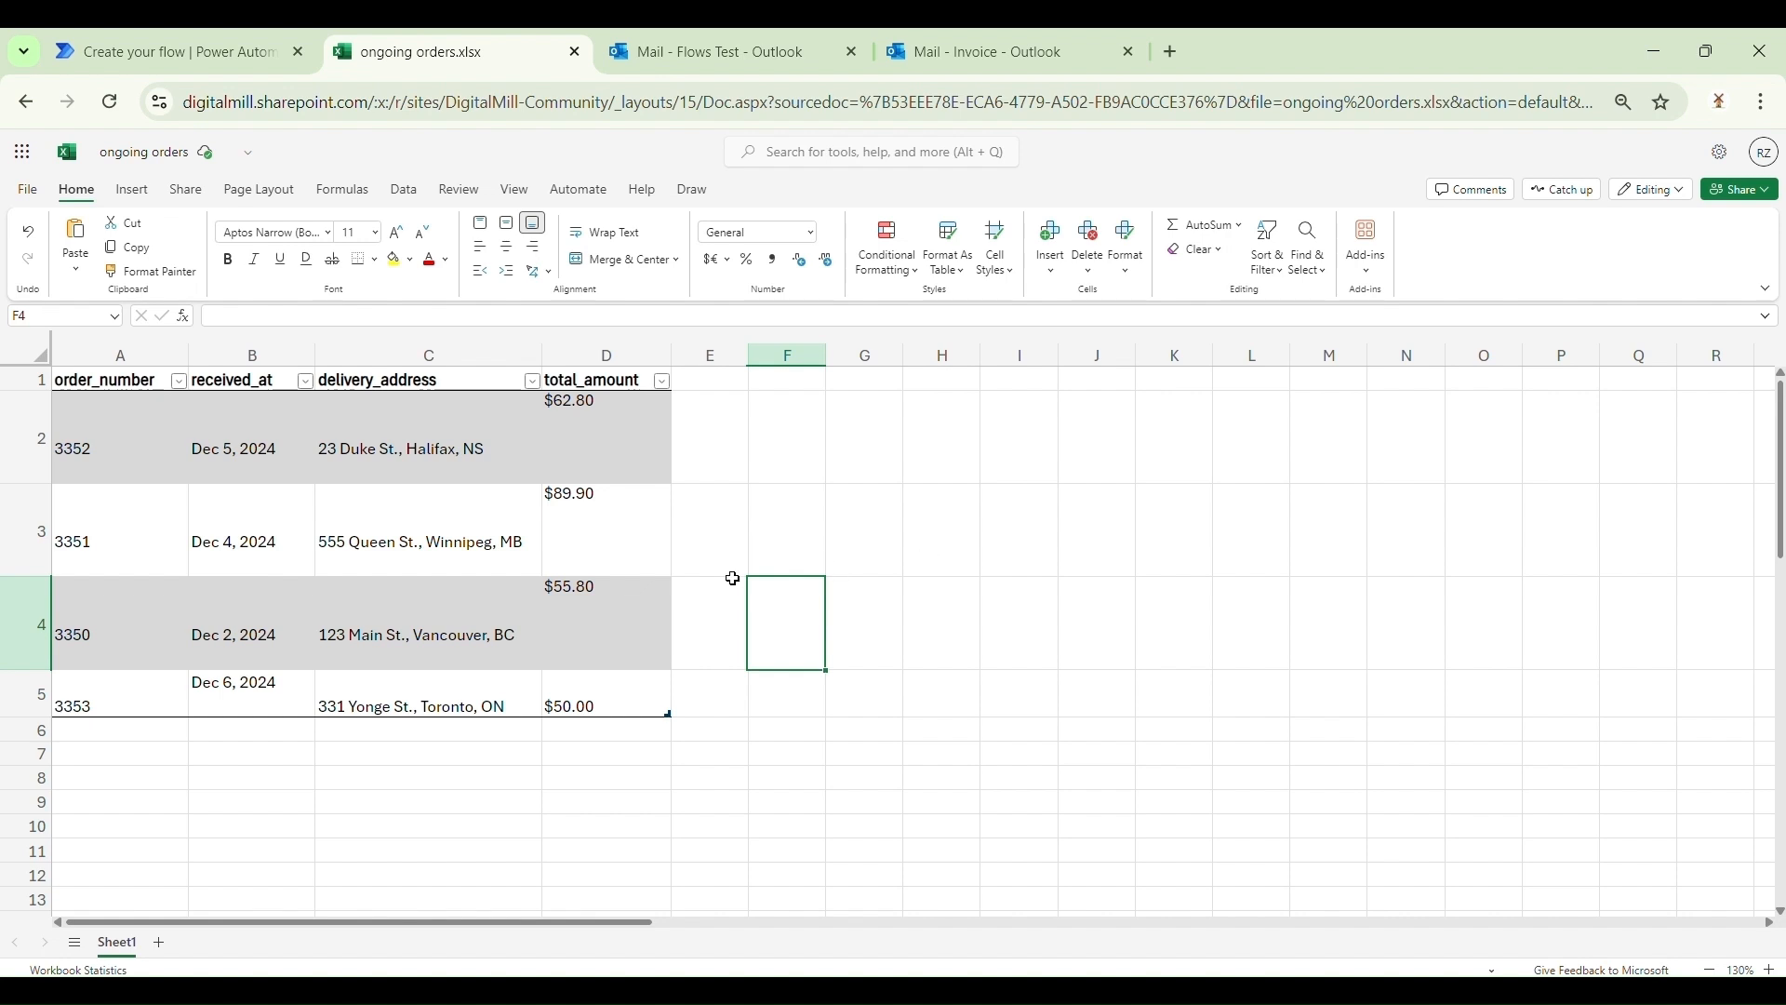
pyautogui.click(160, 452)
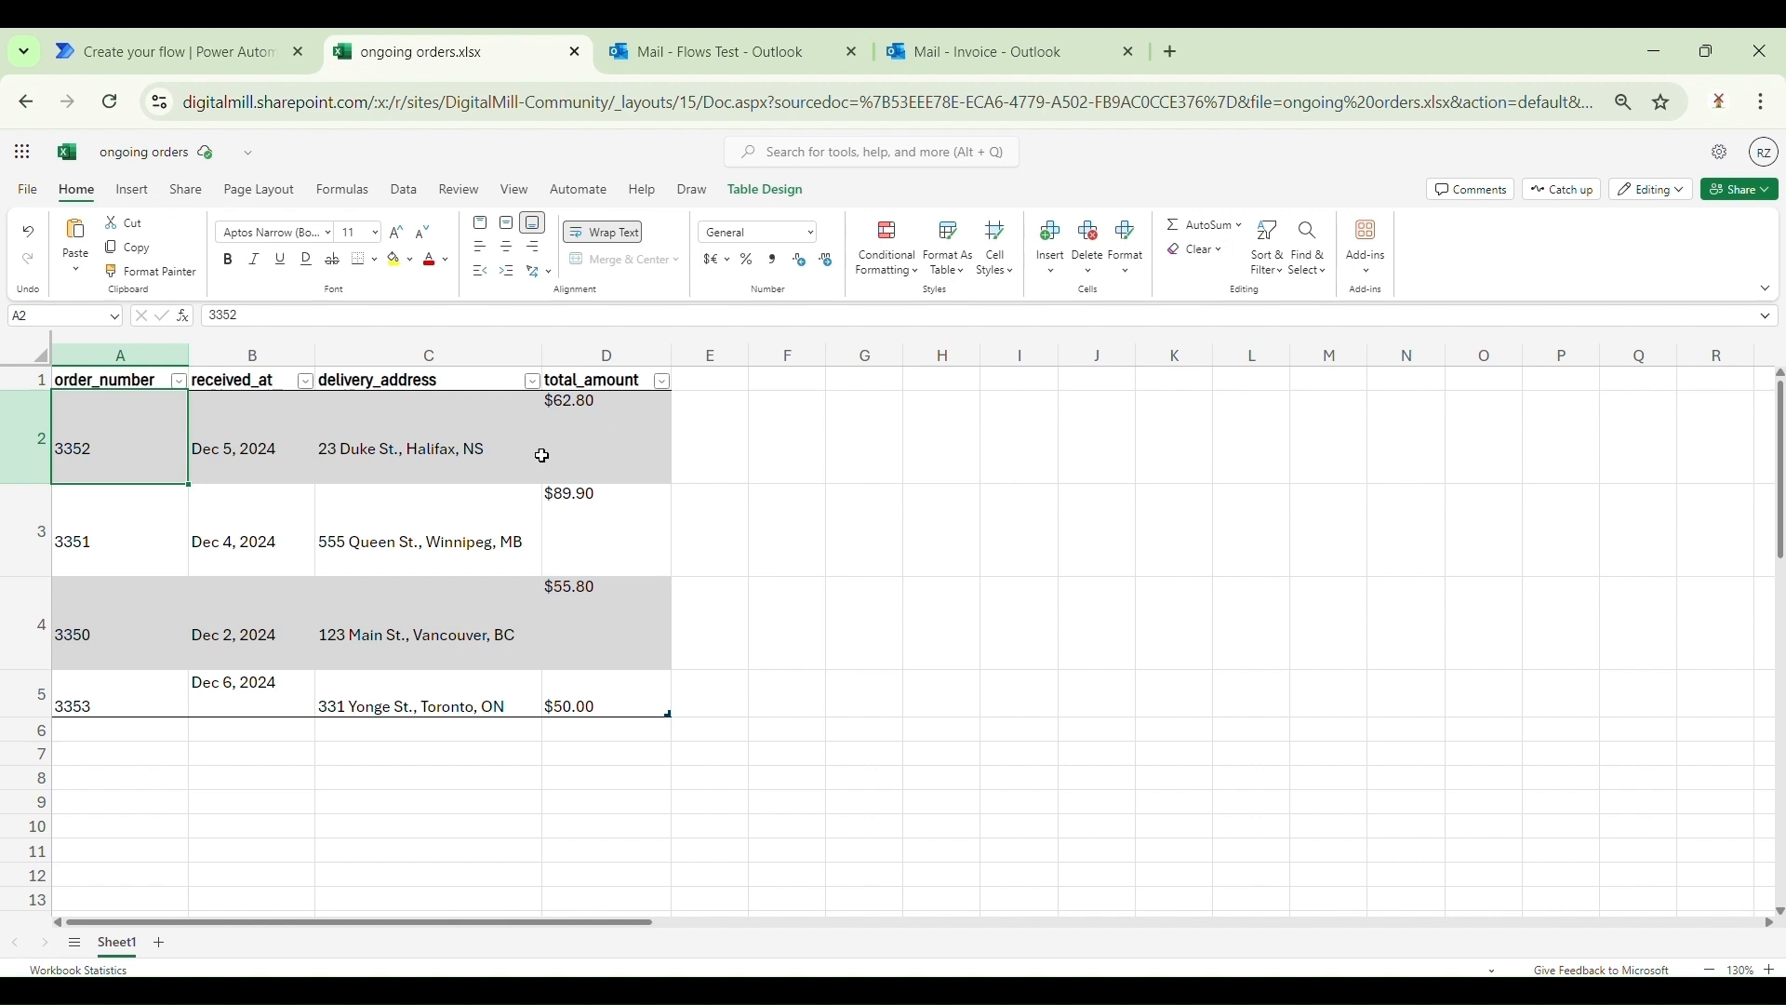
pyautogui.click(46, 462)
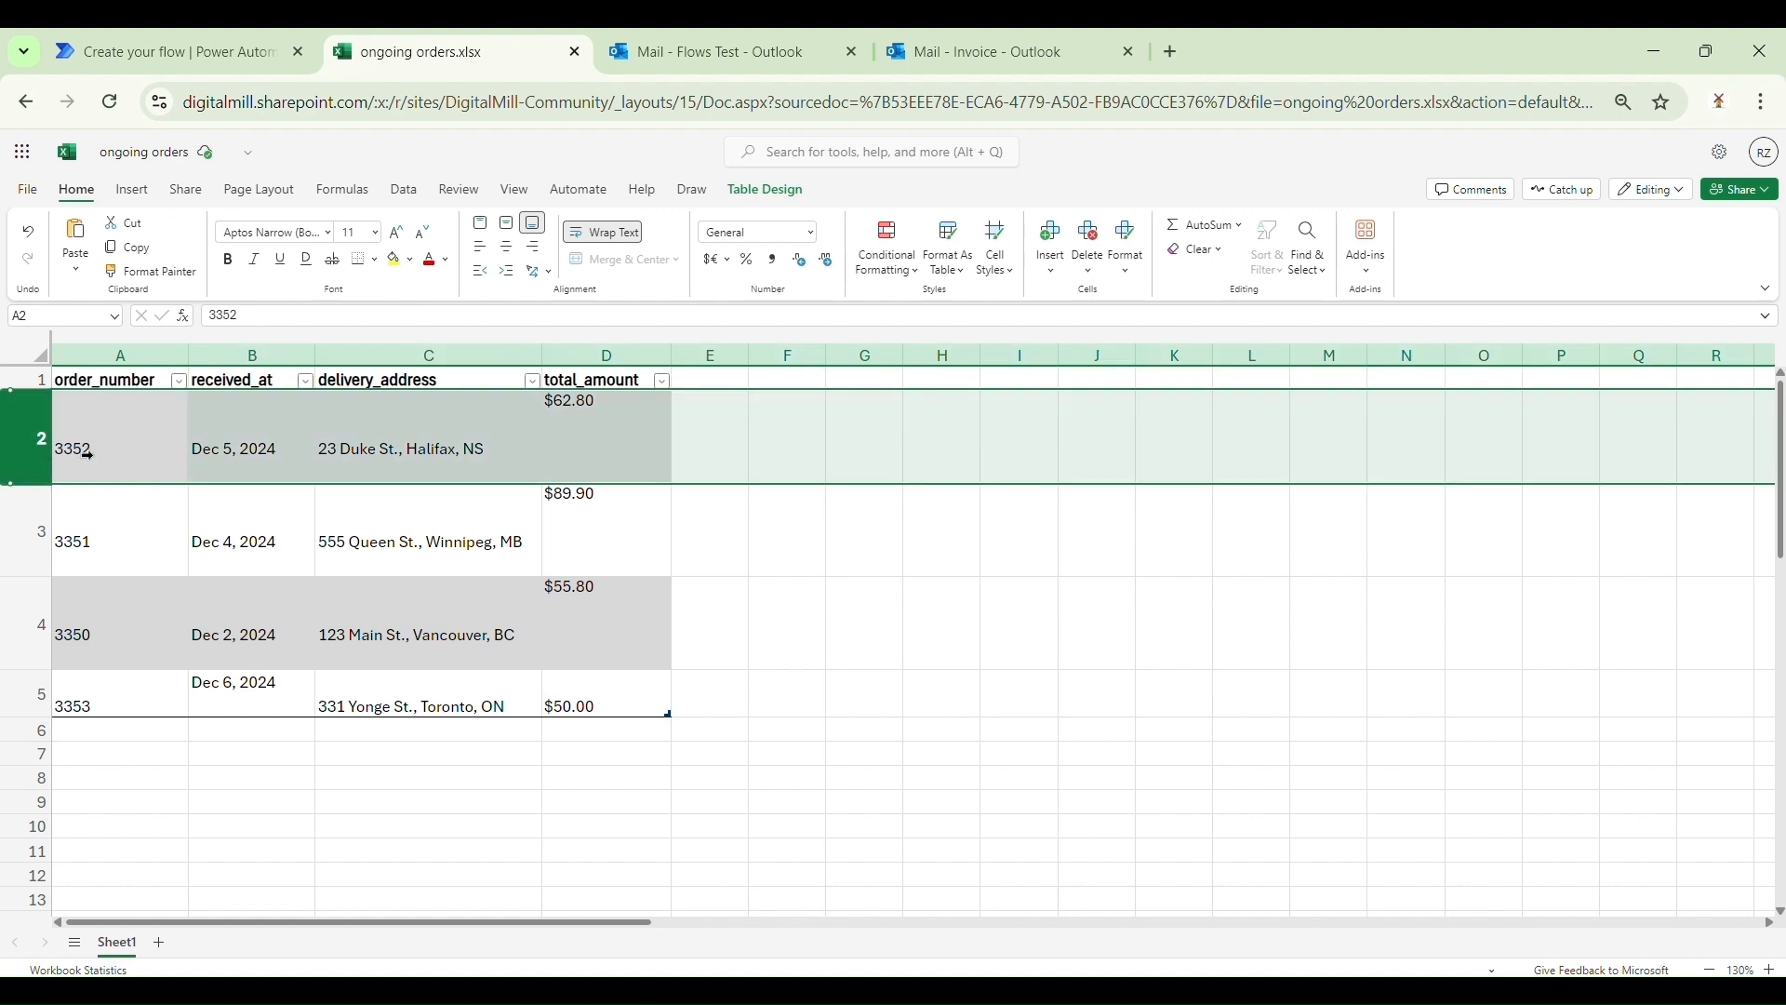
# Step: Check the subject line of the Outlook new-order draft, then go back to Power Automate
pyautogui.click(791, 54)
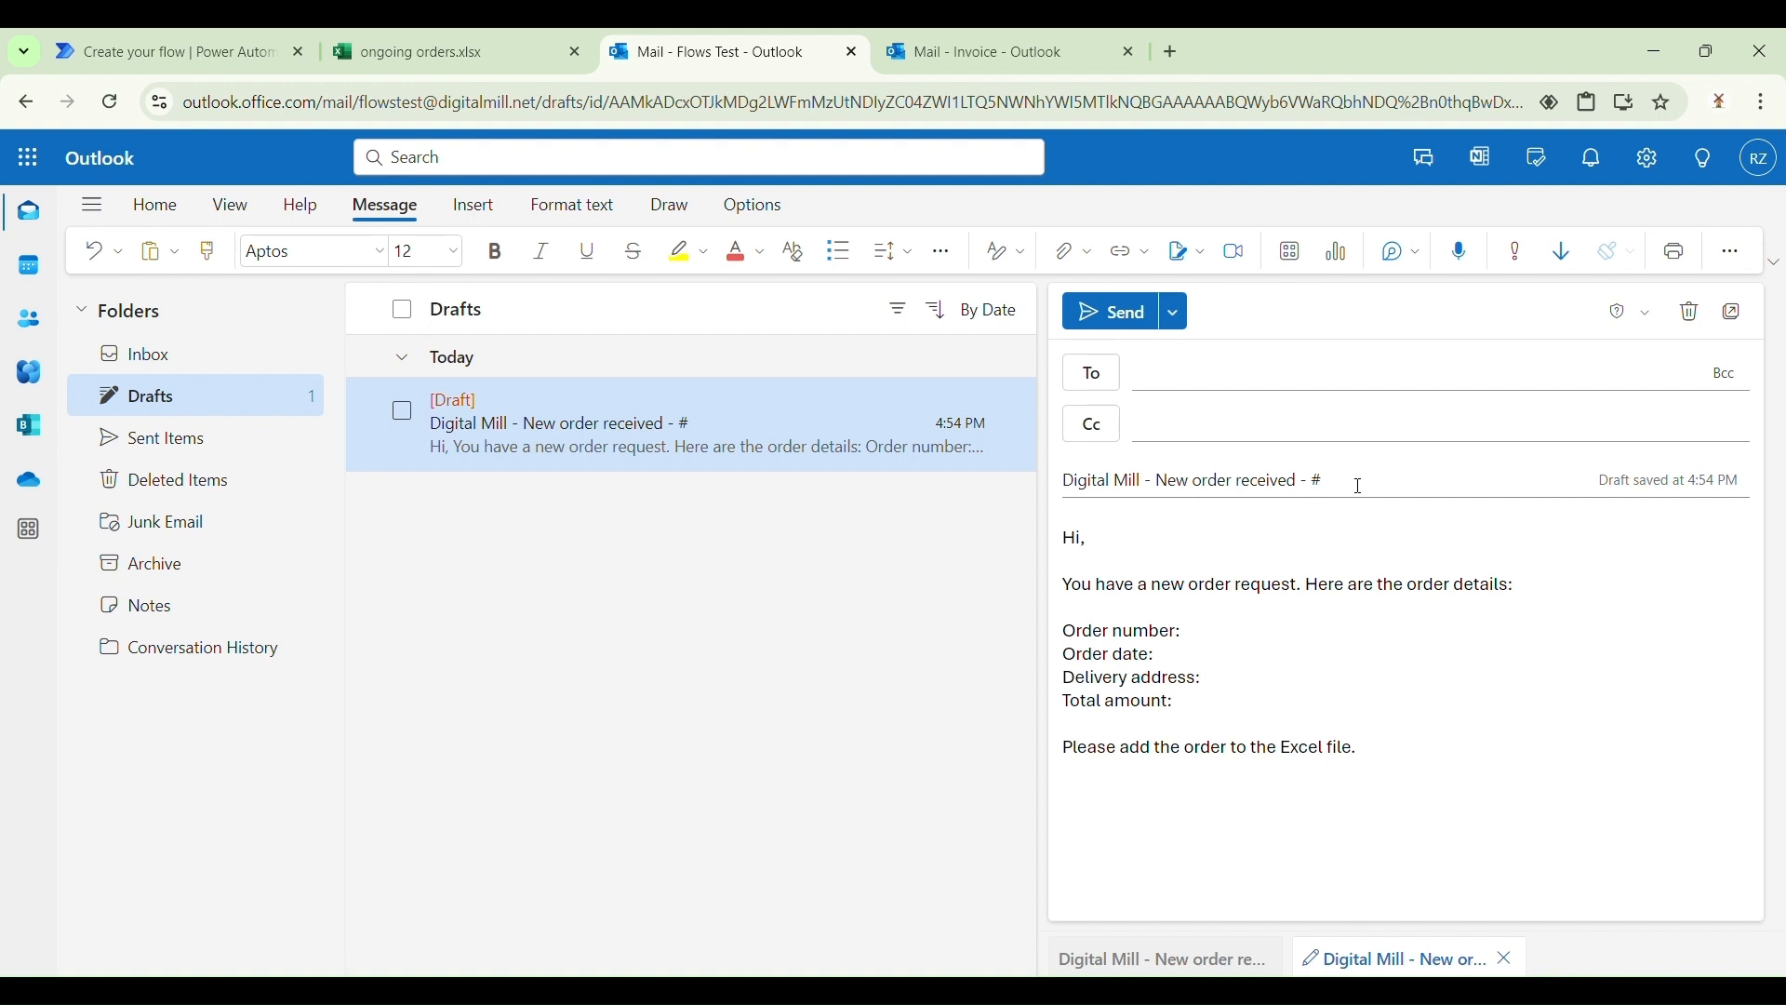
pyautogui.click(1359, 486)
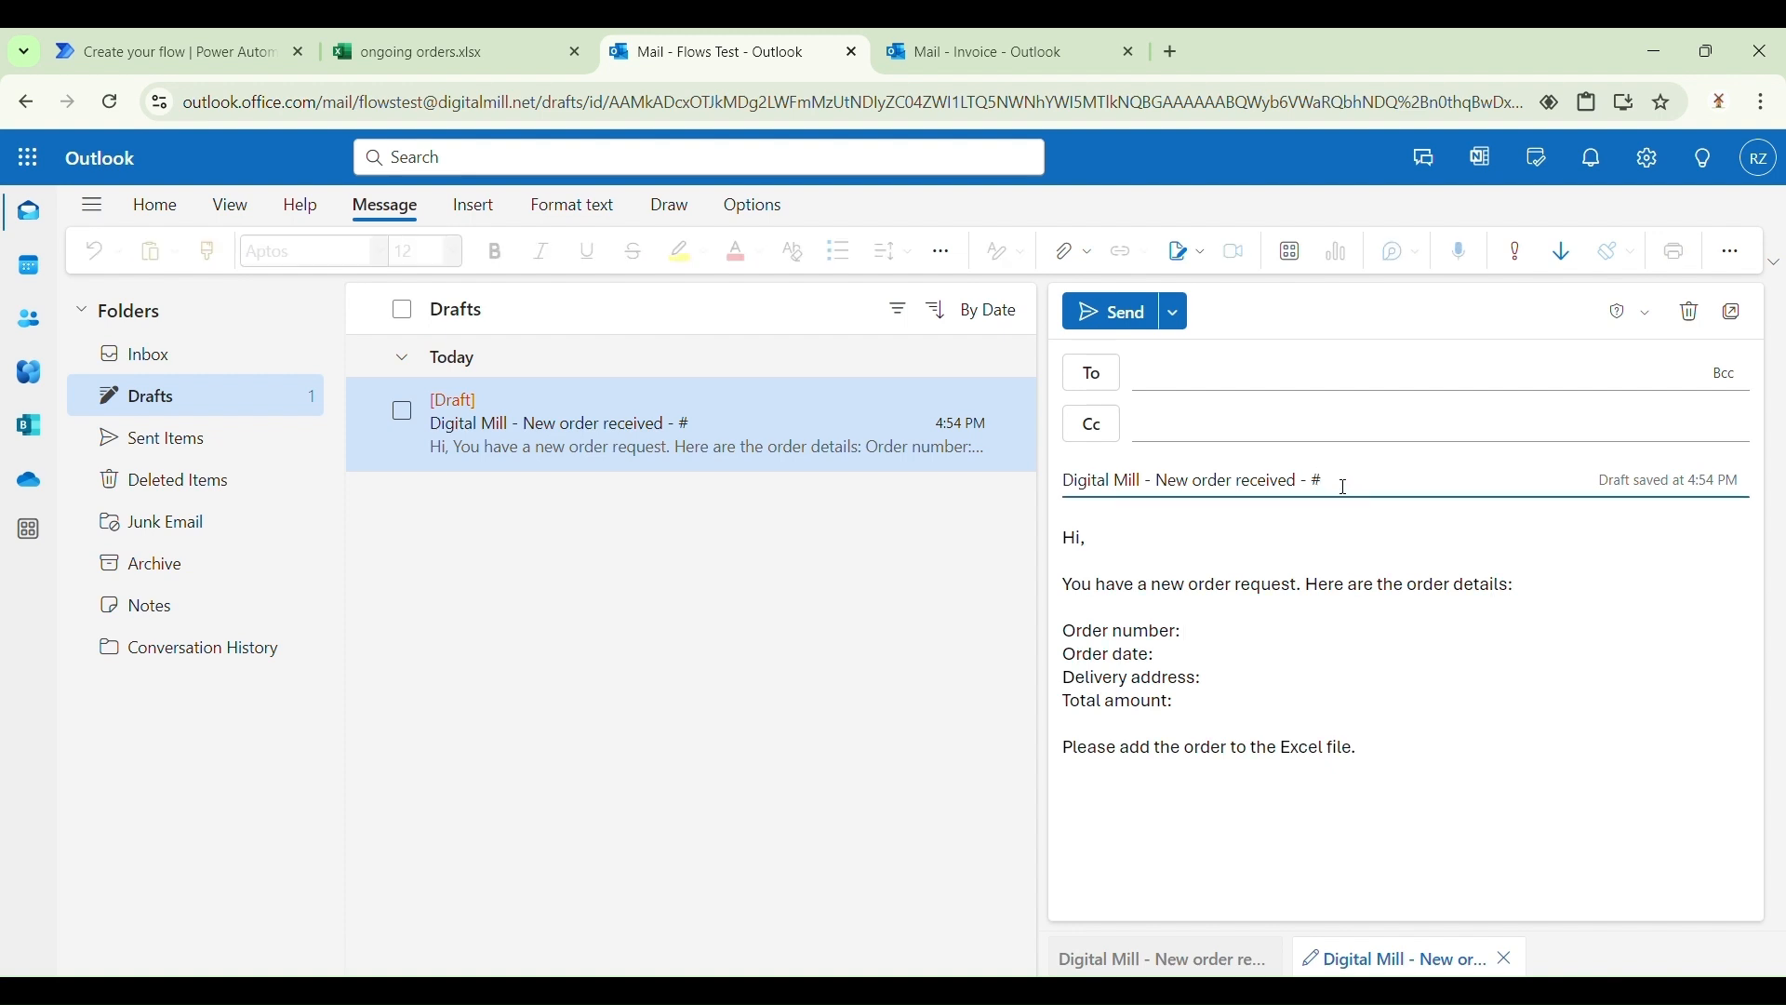
pyautogui.click(199, 42)
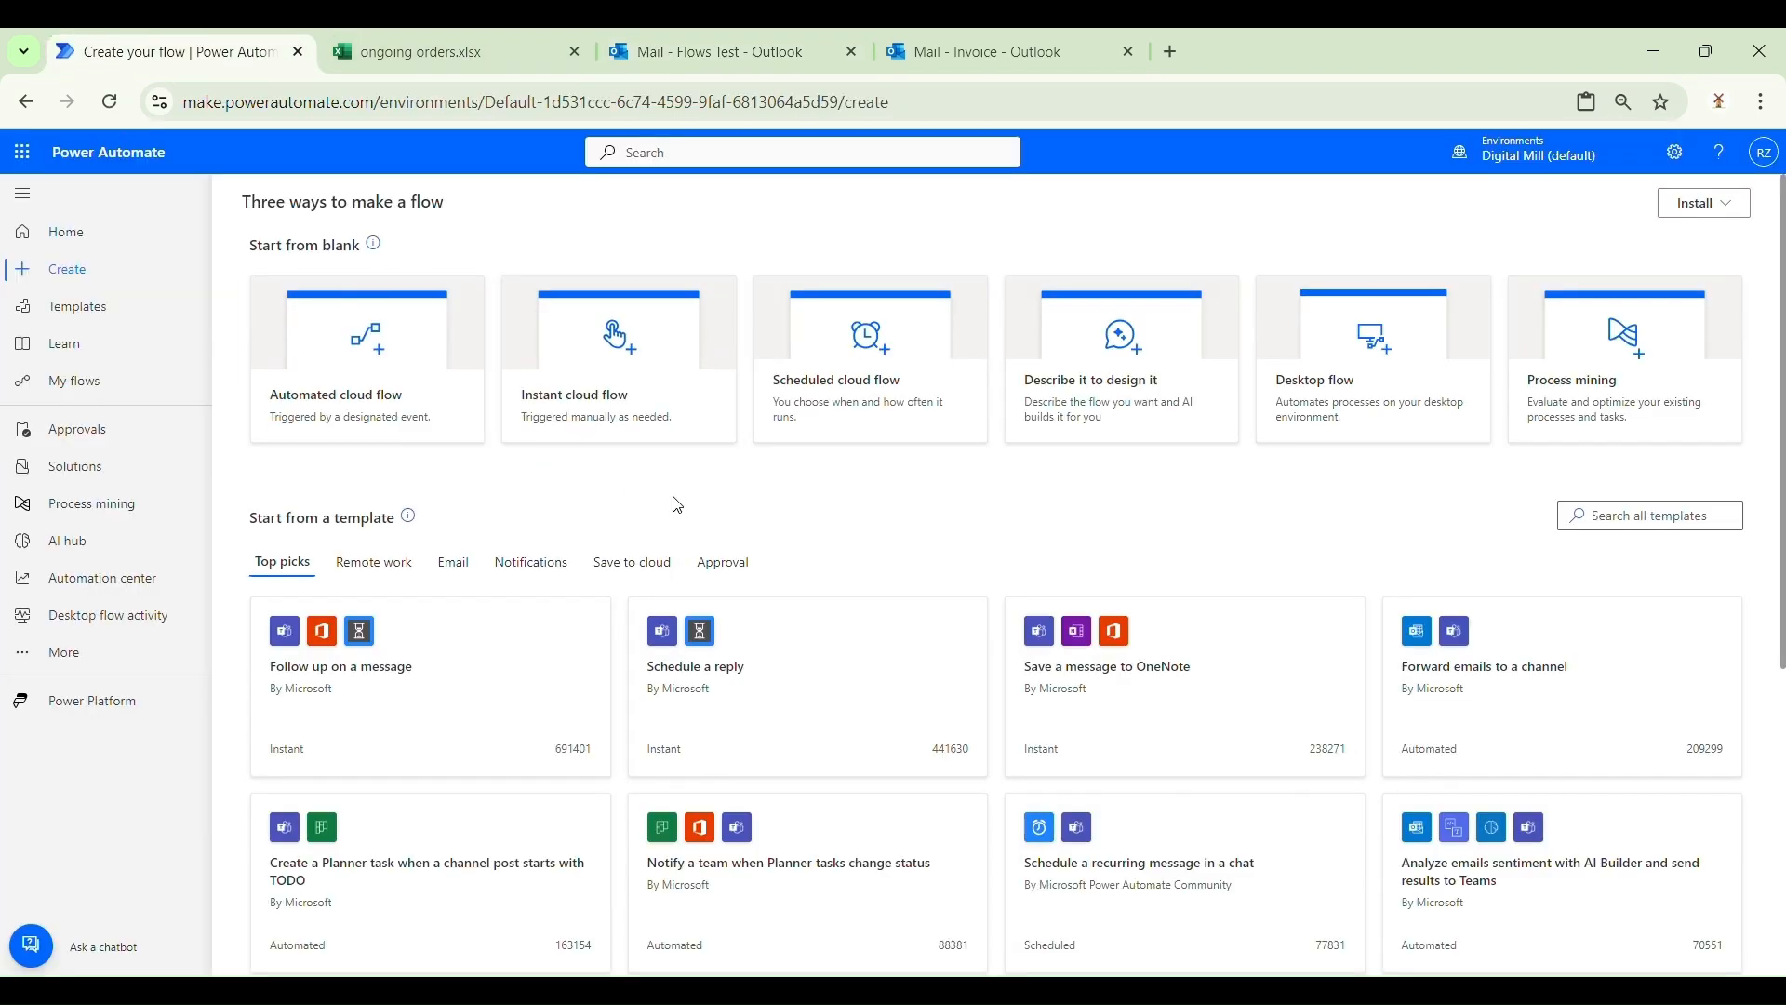
# Step: Create a manually triggered instant cloud flow named 'Send emails from Excel'
pyautogui.click(660, 427)
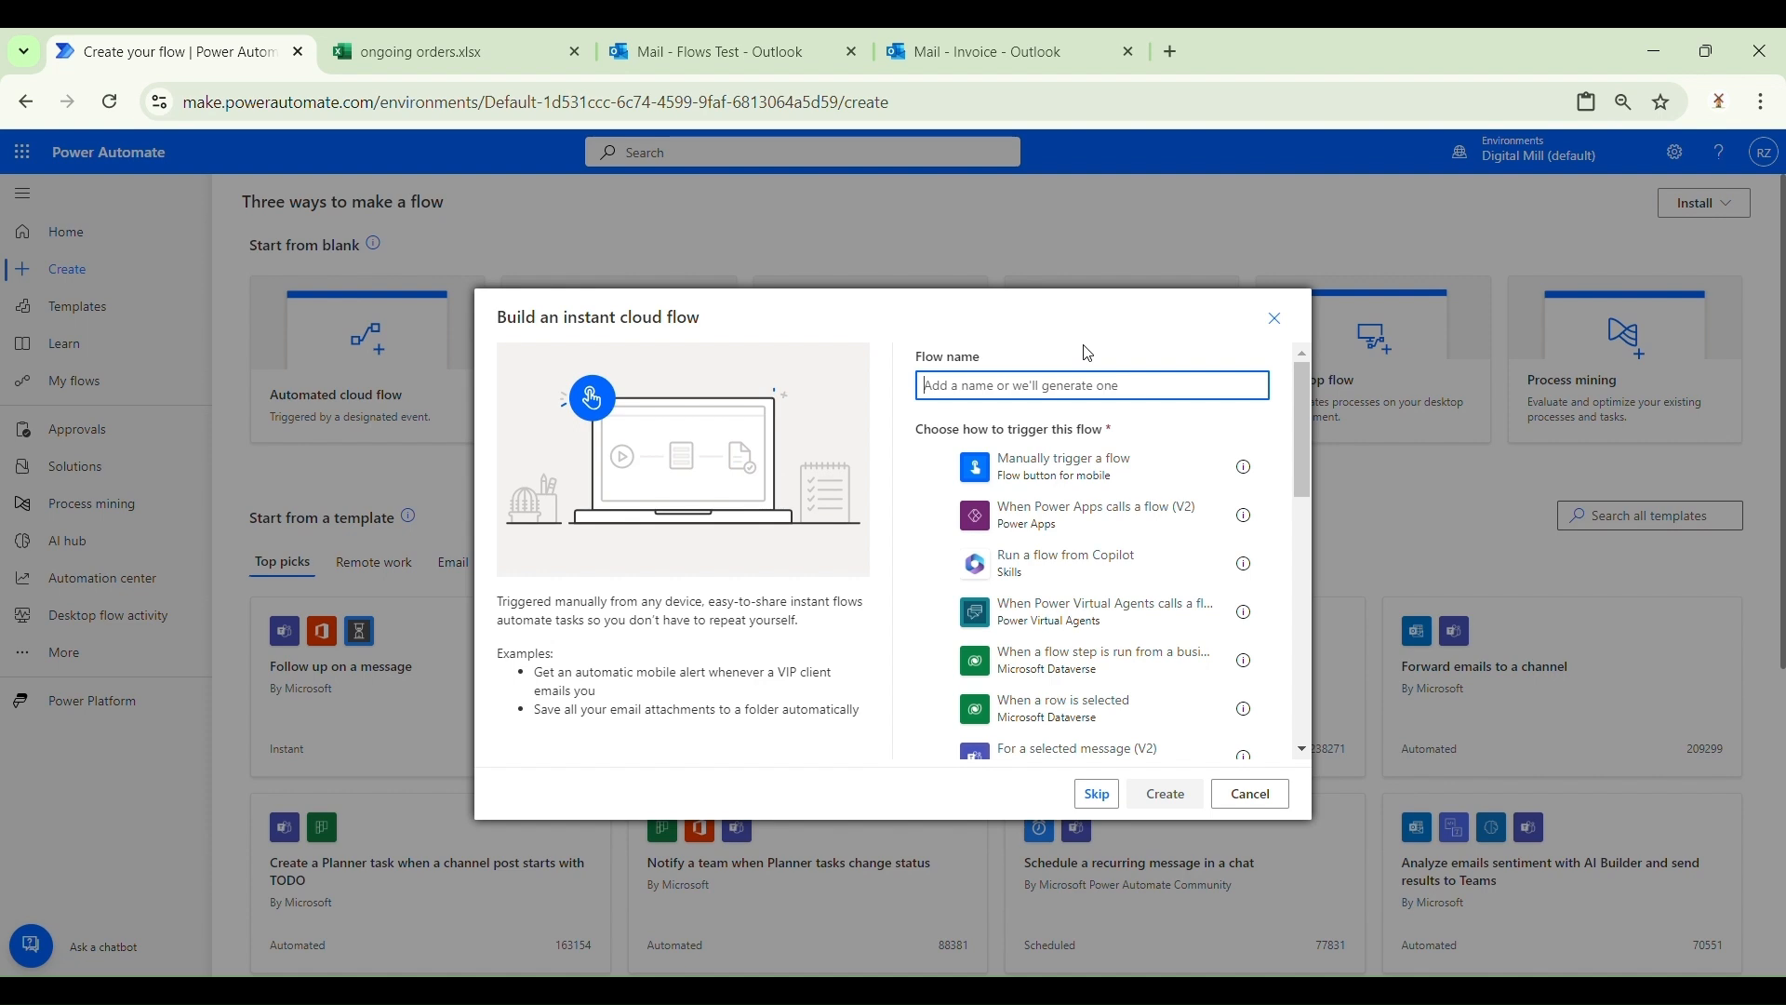
pyautogui.write('Send emails from Excel')
pyautogui.click(1159, 456)
pyautogui.click(1166, 794)
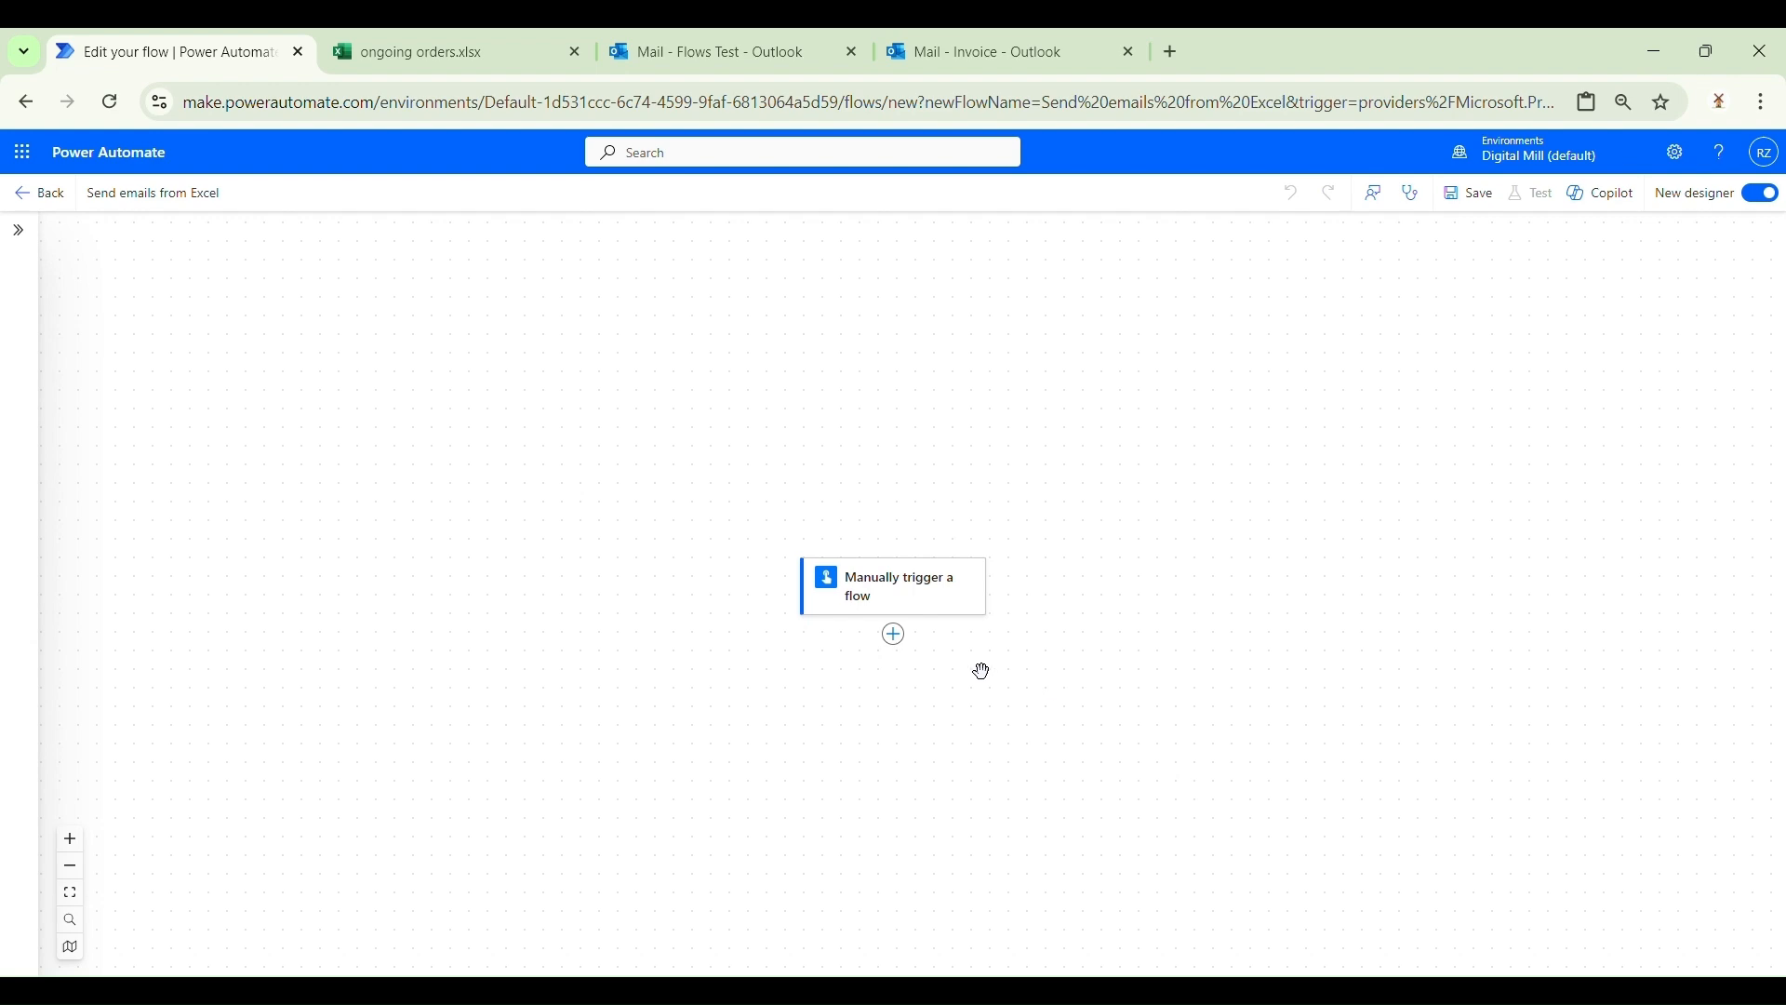
# Step: Add the Excel 'List rows present in a table' action after the manual trigger
pyautogui.click(894, 633)
pyautogui.click(1028, 625)
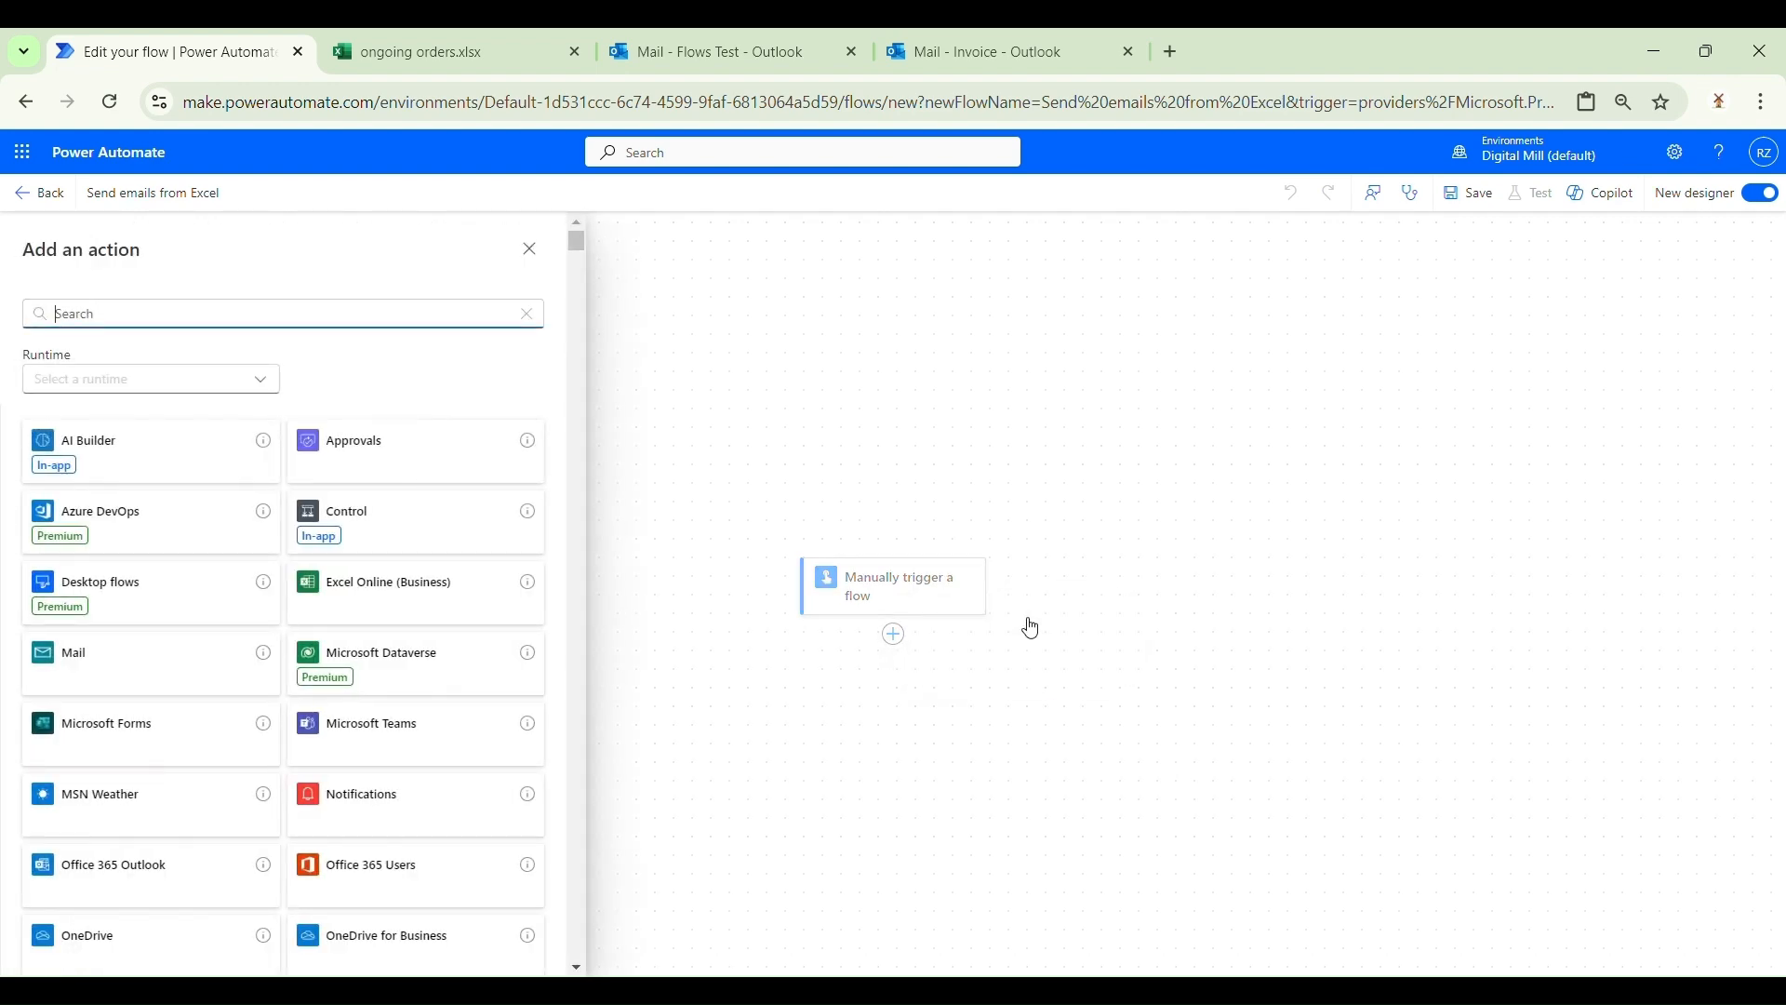
pyautogui.write('list ro')
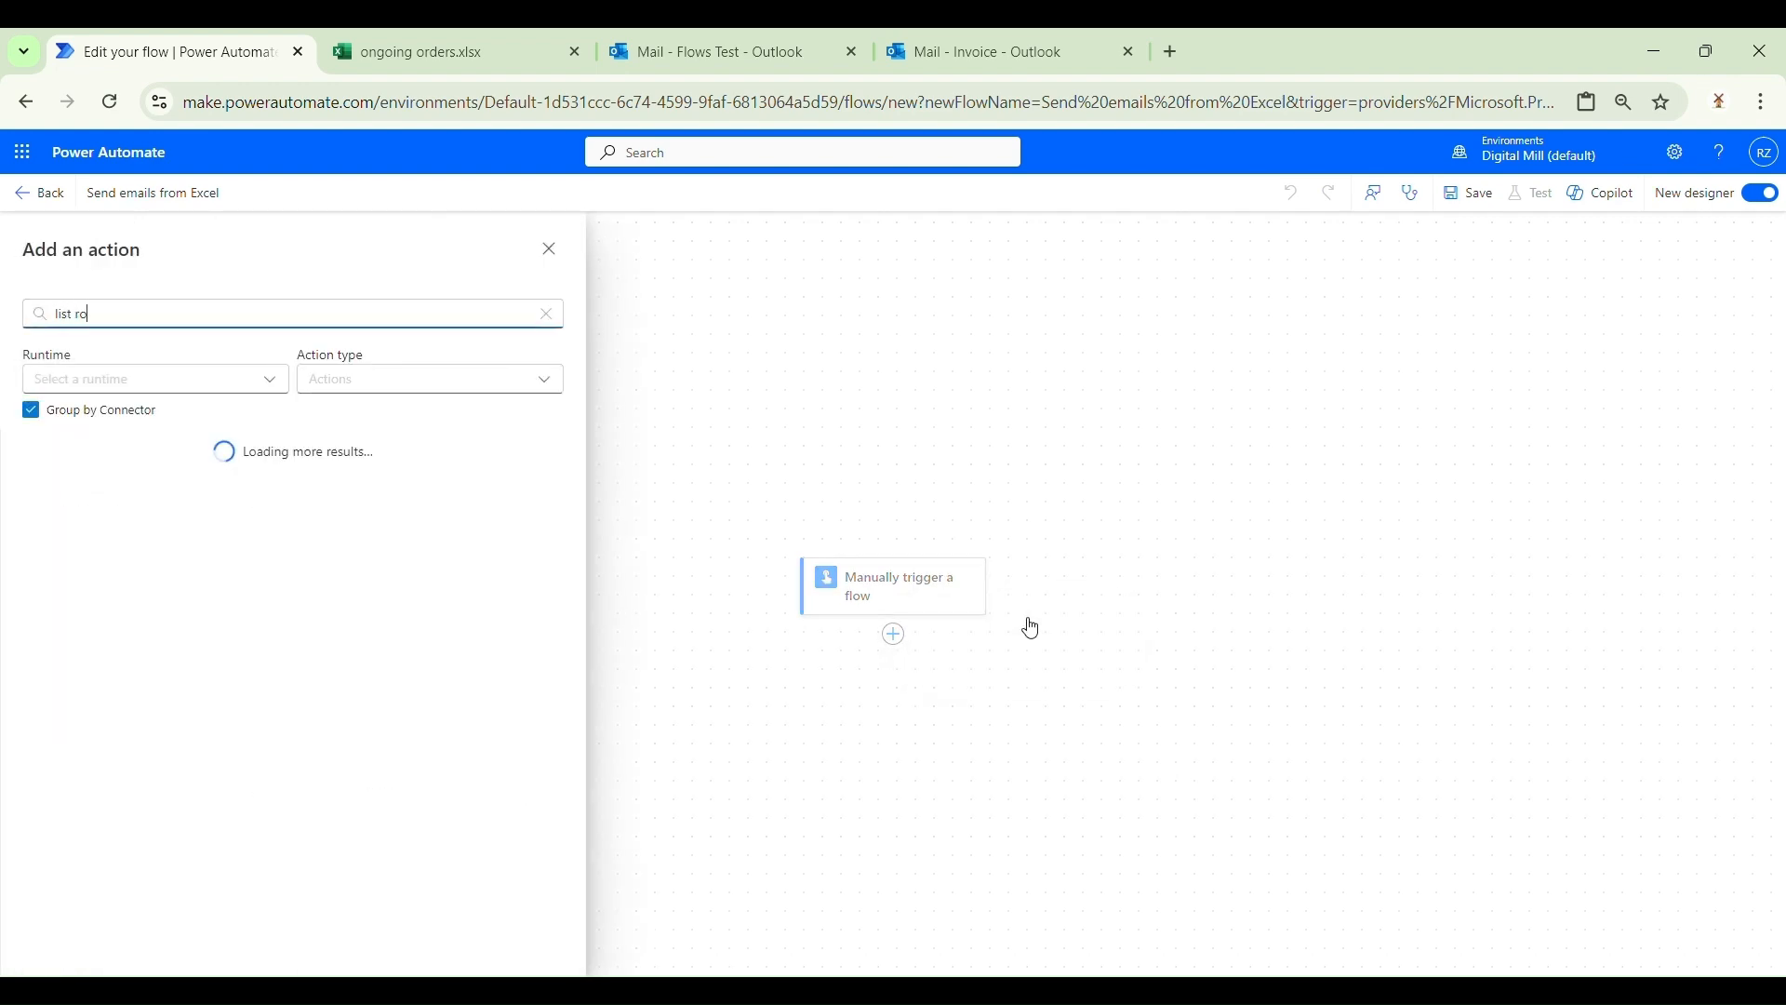
pyautogui.write('ws present in a table')
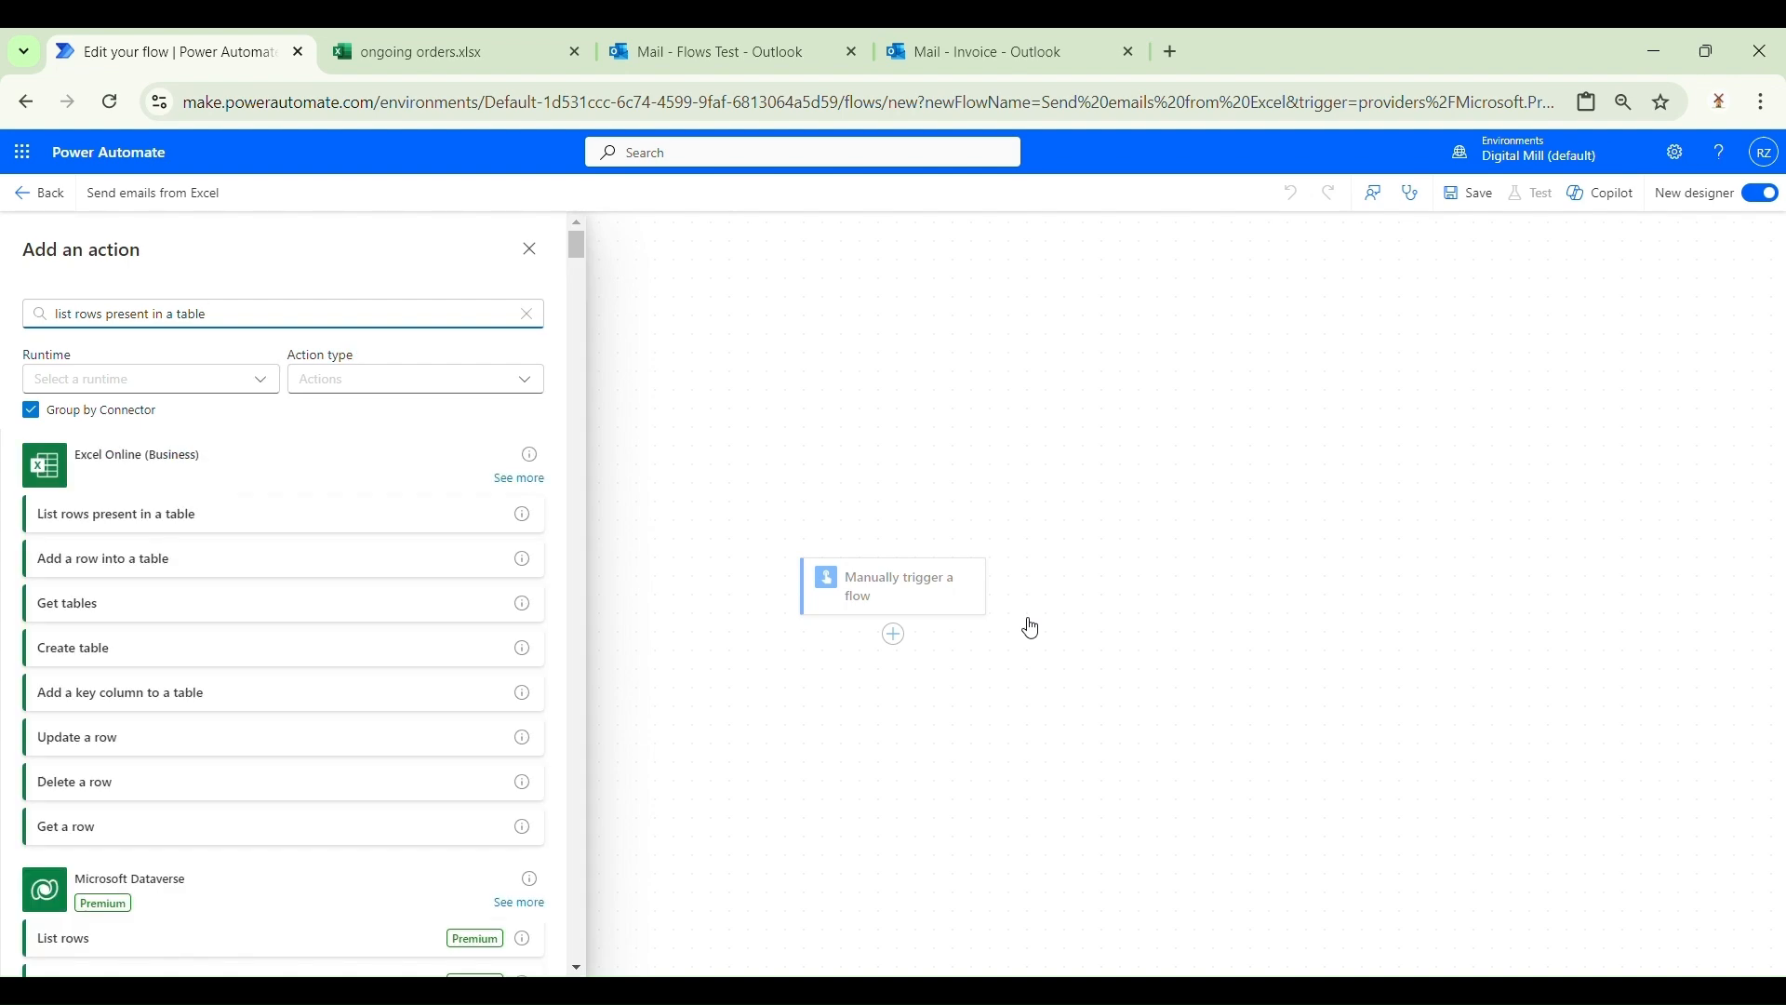
pyautogui.click(275, 507)
# Step: Check the order date in B3 and order number in A2, then return to the flow editor
pyautogui.click(505, 39)
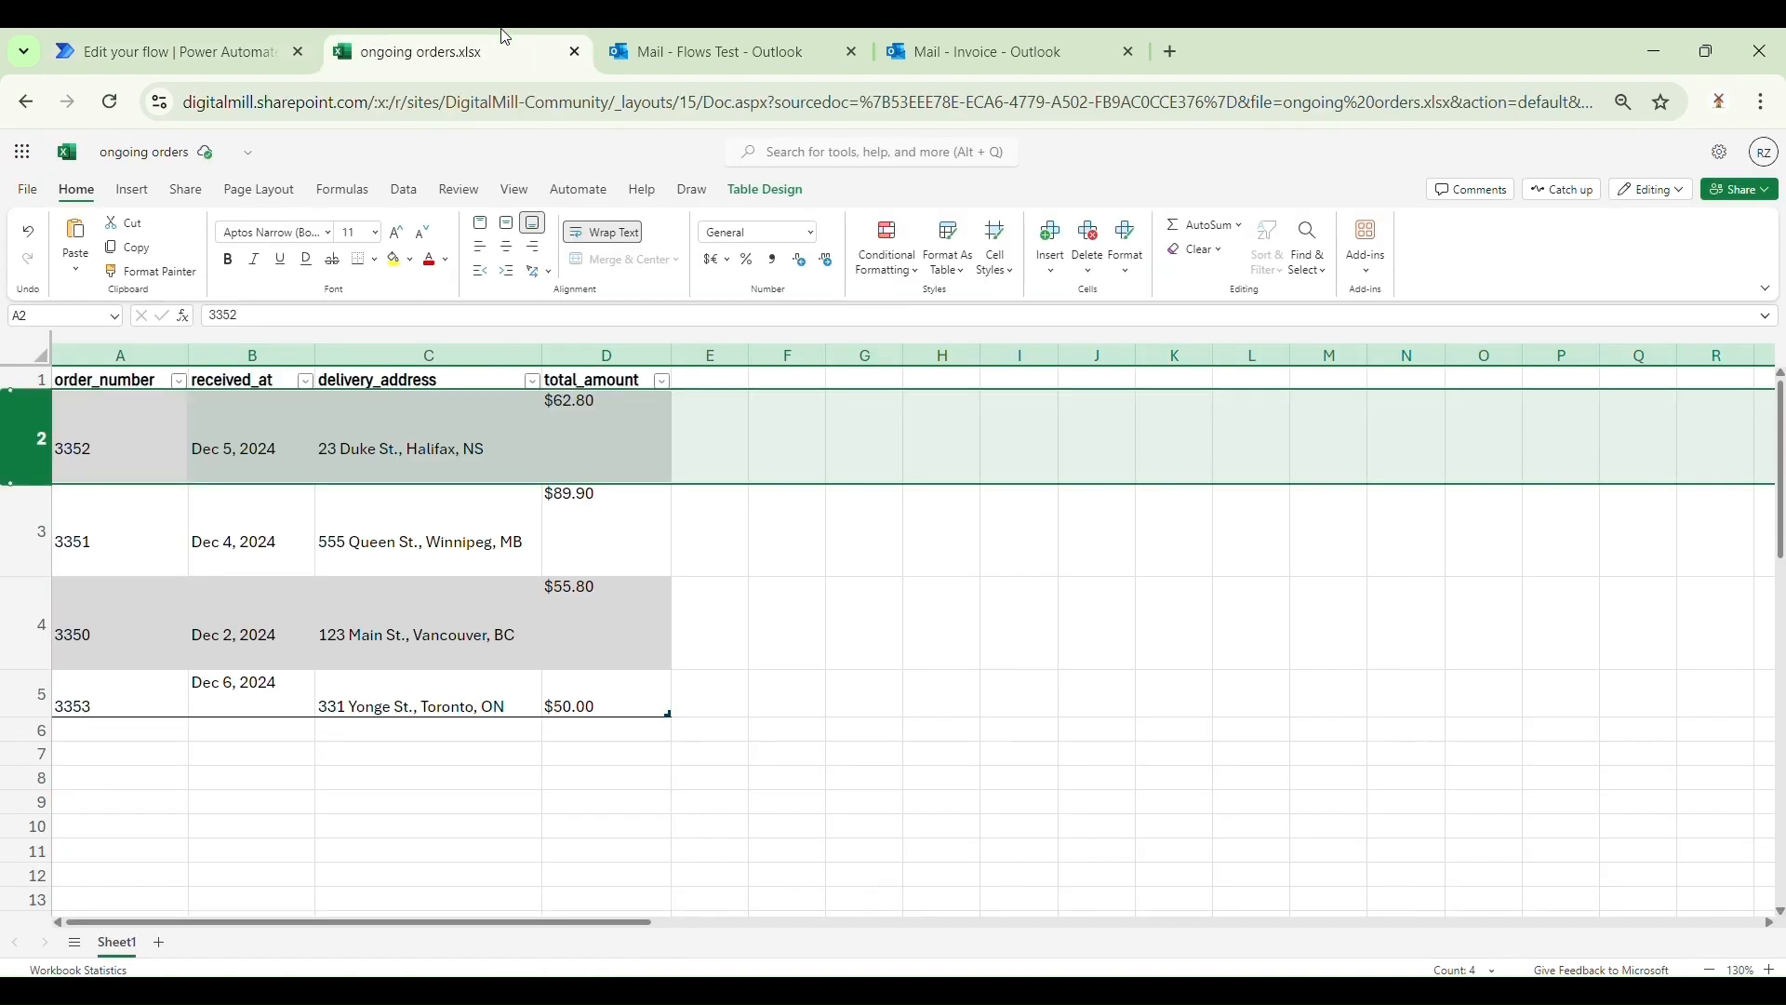
pyautogui.click(249, 553)
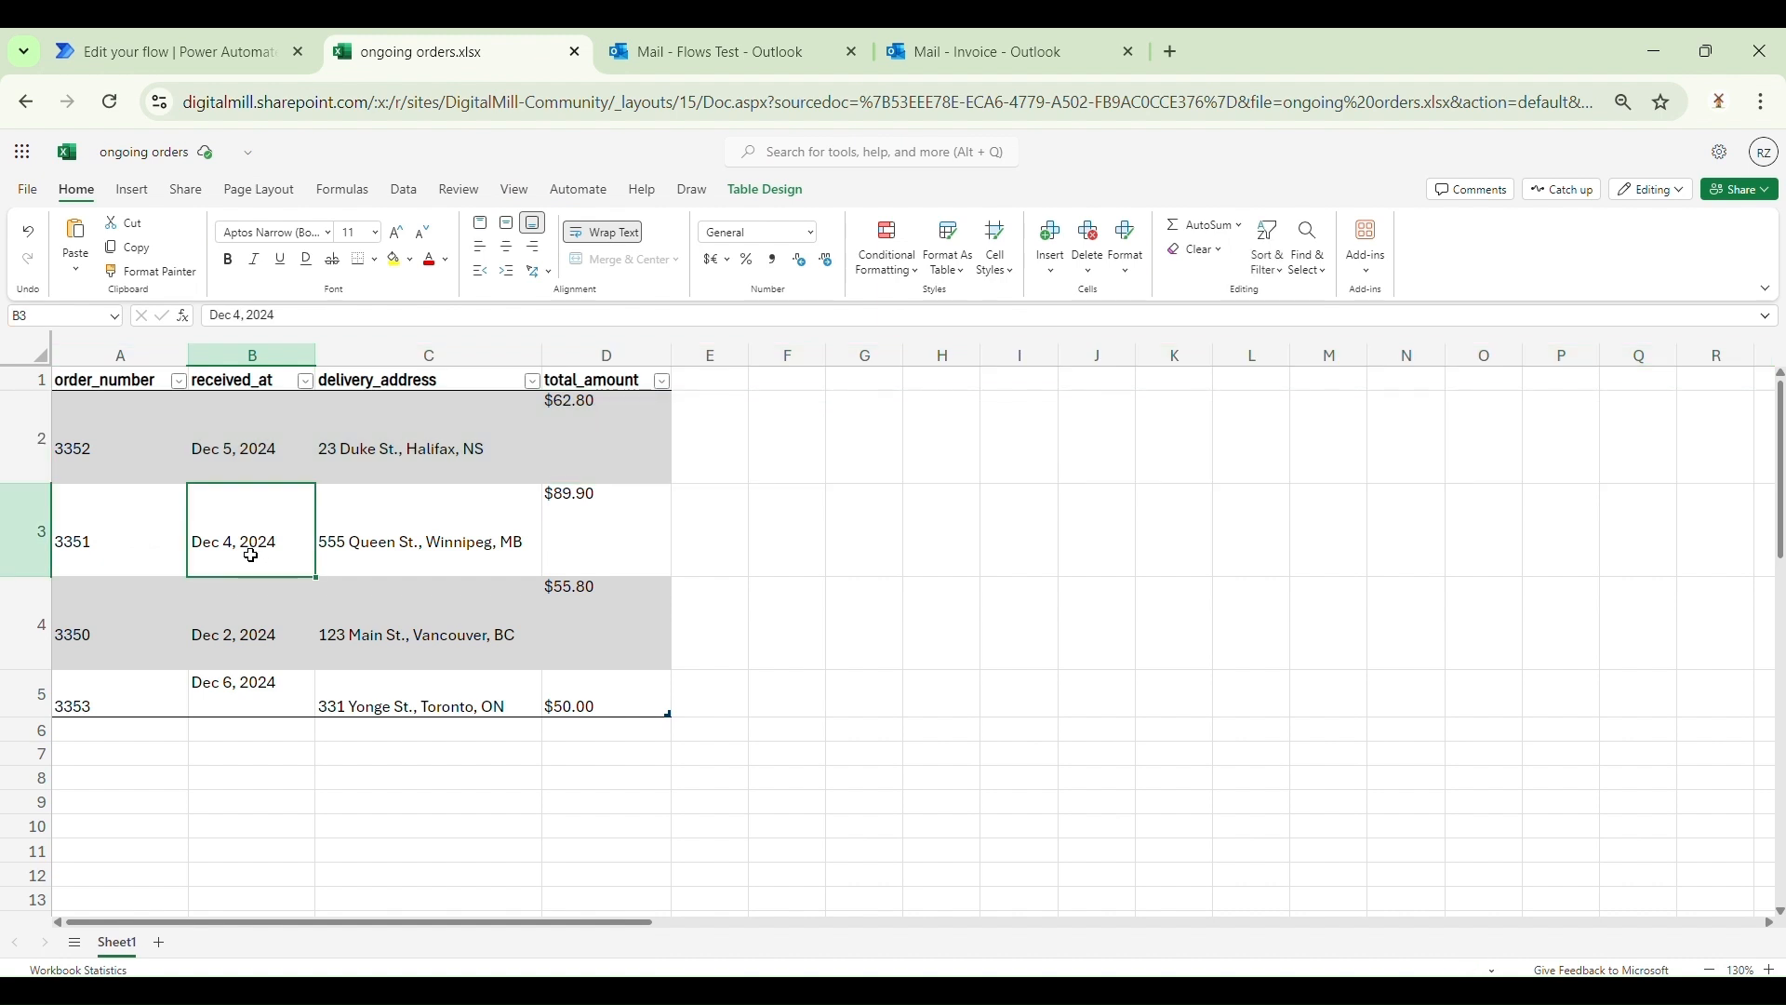
pyautogui.click(114, 443)
pyautogui.click(168, 52)
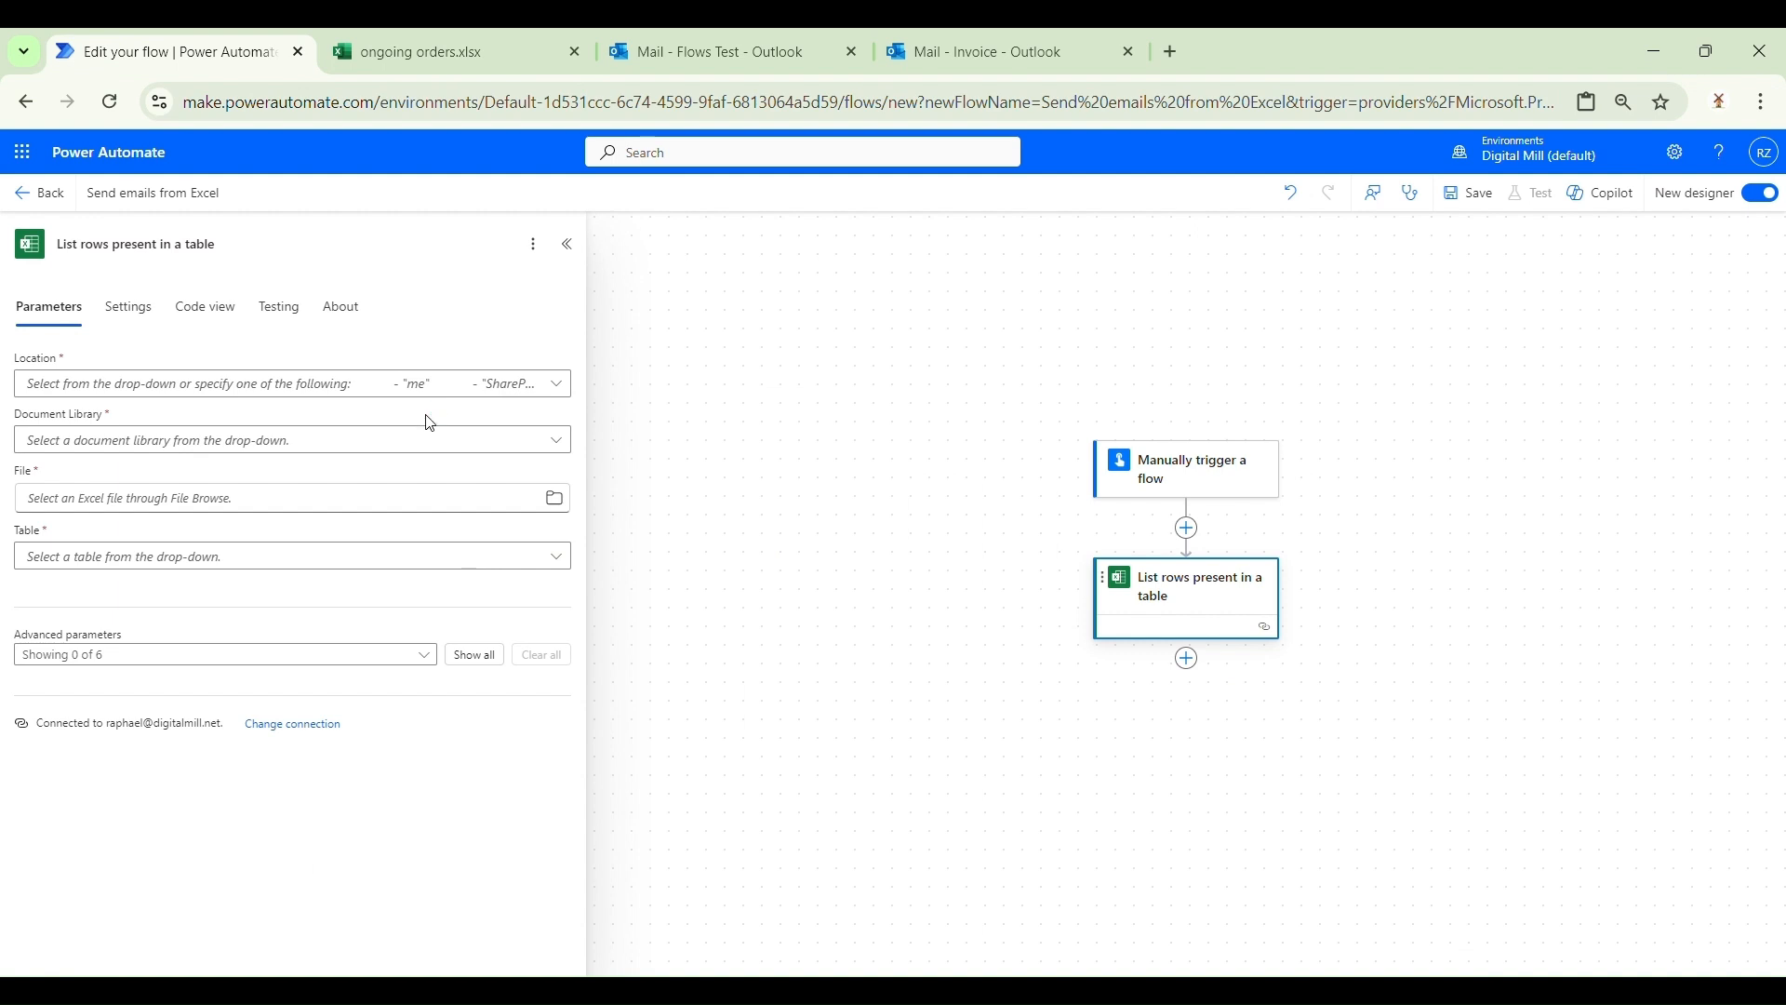
# Step: Set the List rows location to the Digital Mill Community SharePoint site's Documents library
pyautogui.click(485, 391)
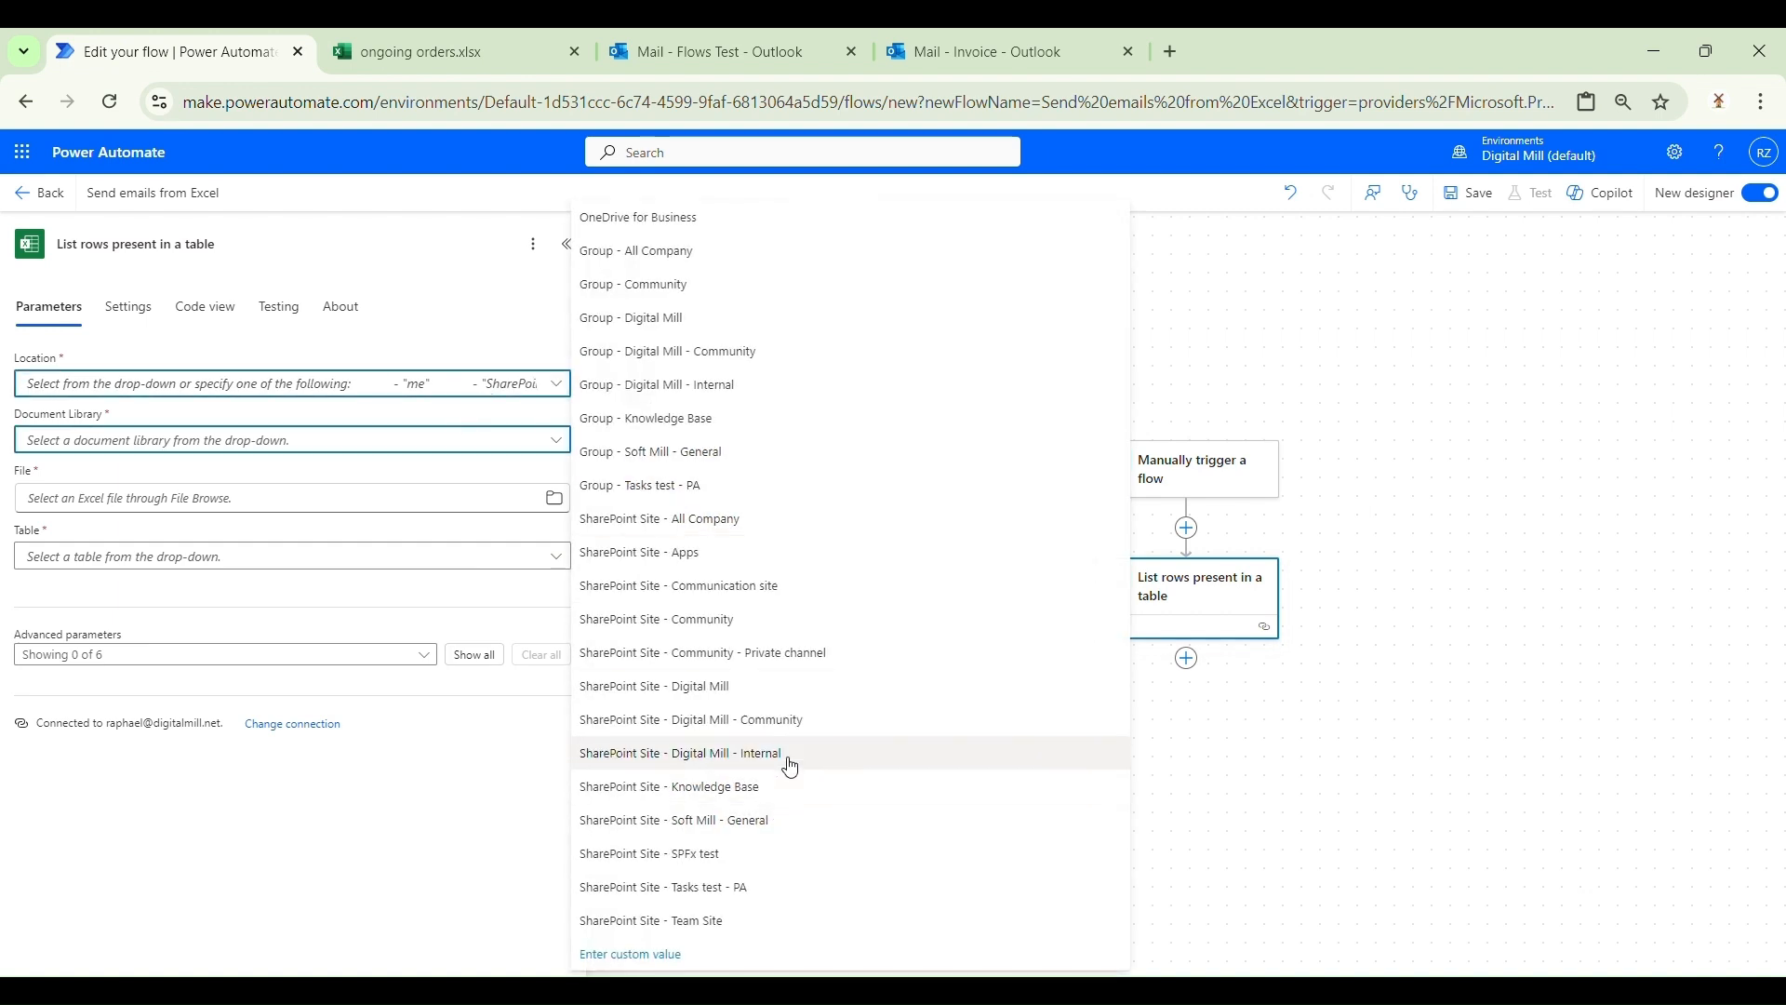
pyautogui.click(838, 735)
pyautogui.click(556, 441)
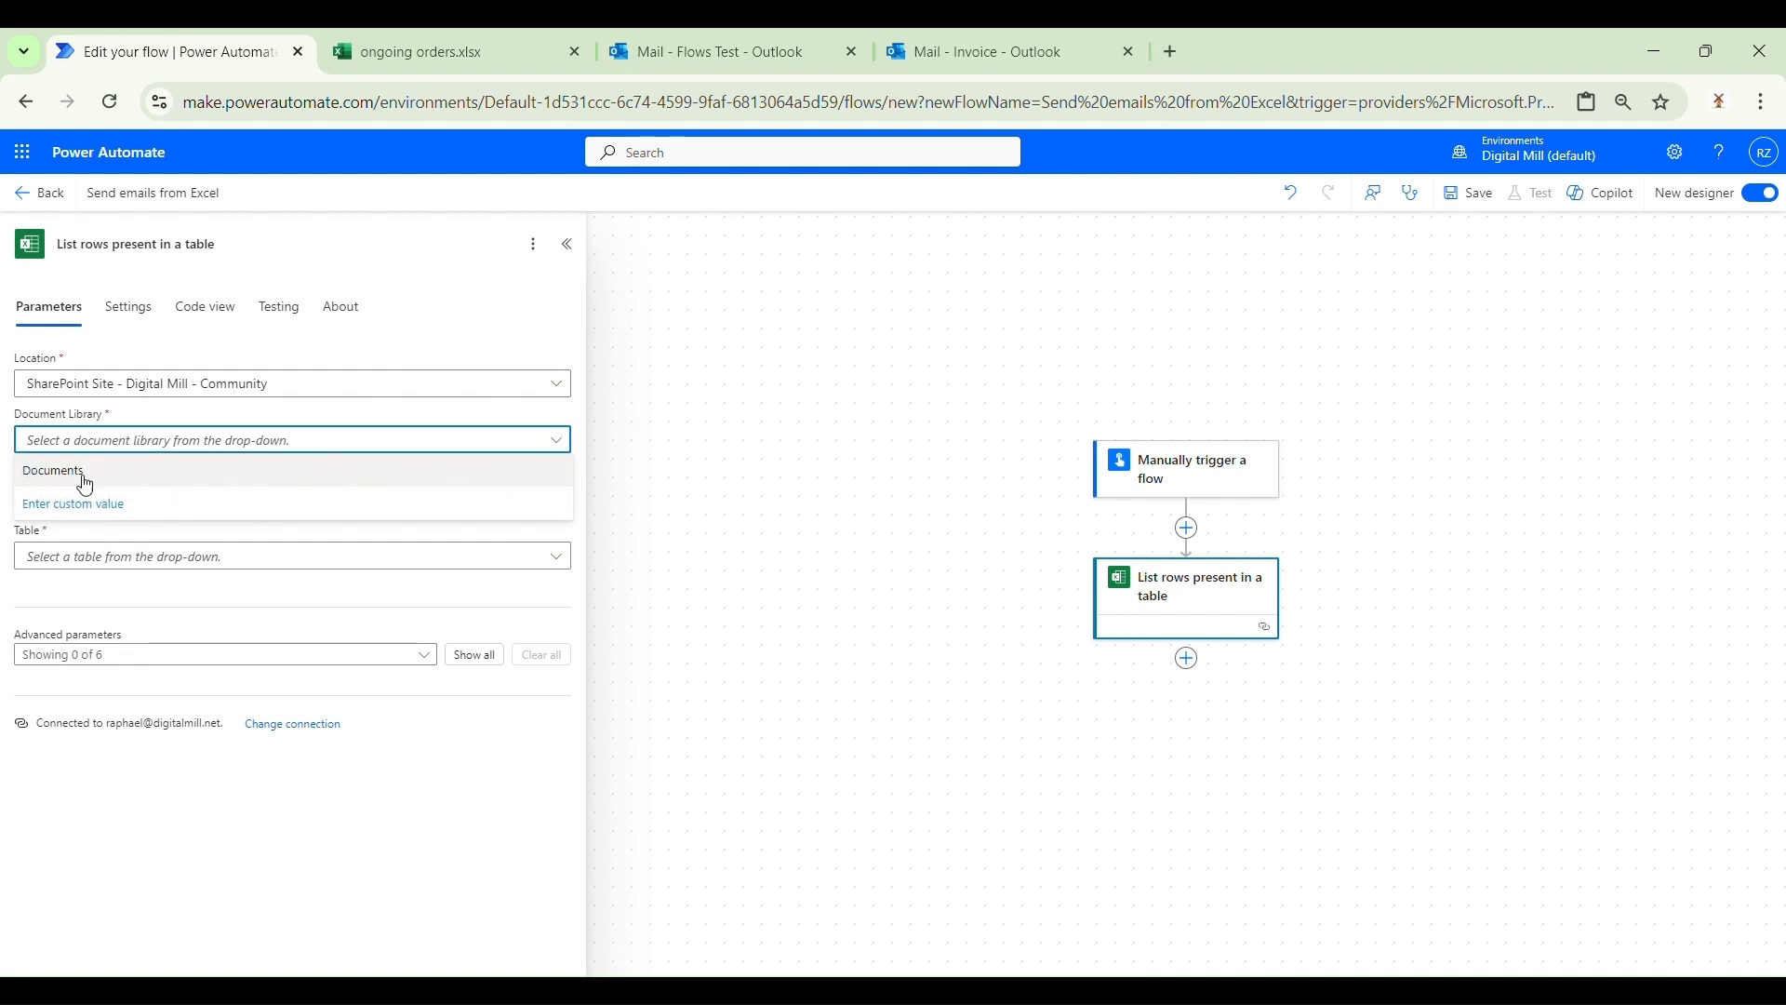
pyautogui.click(277, 475)
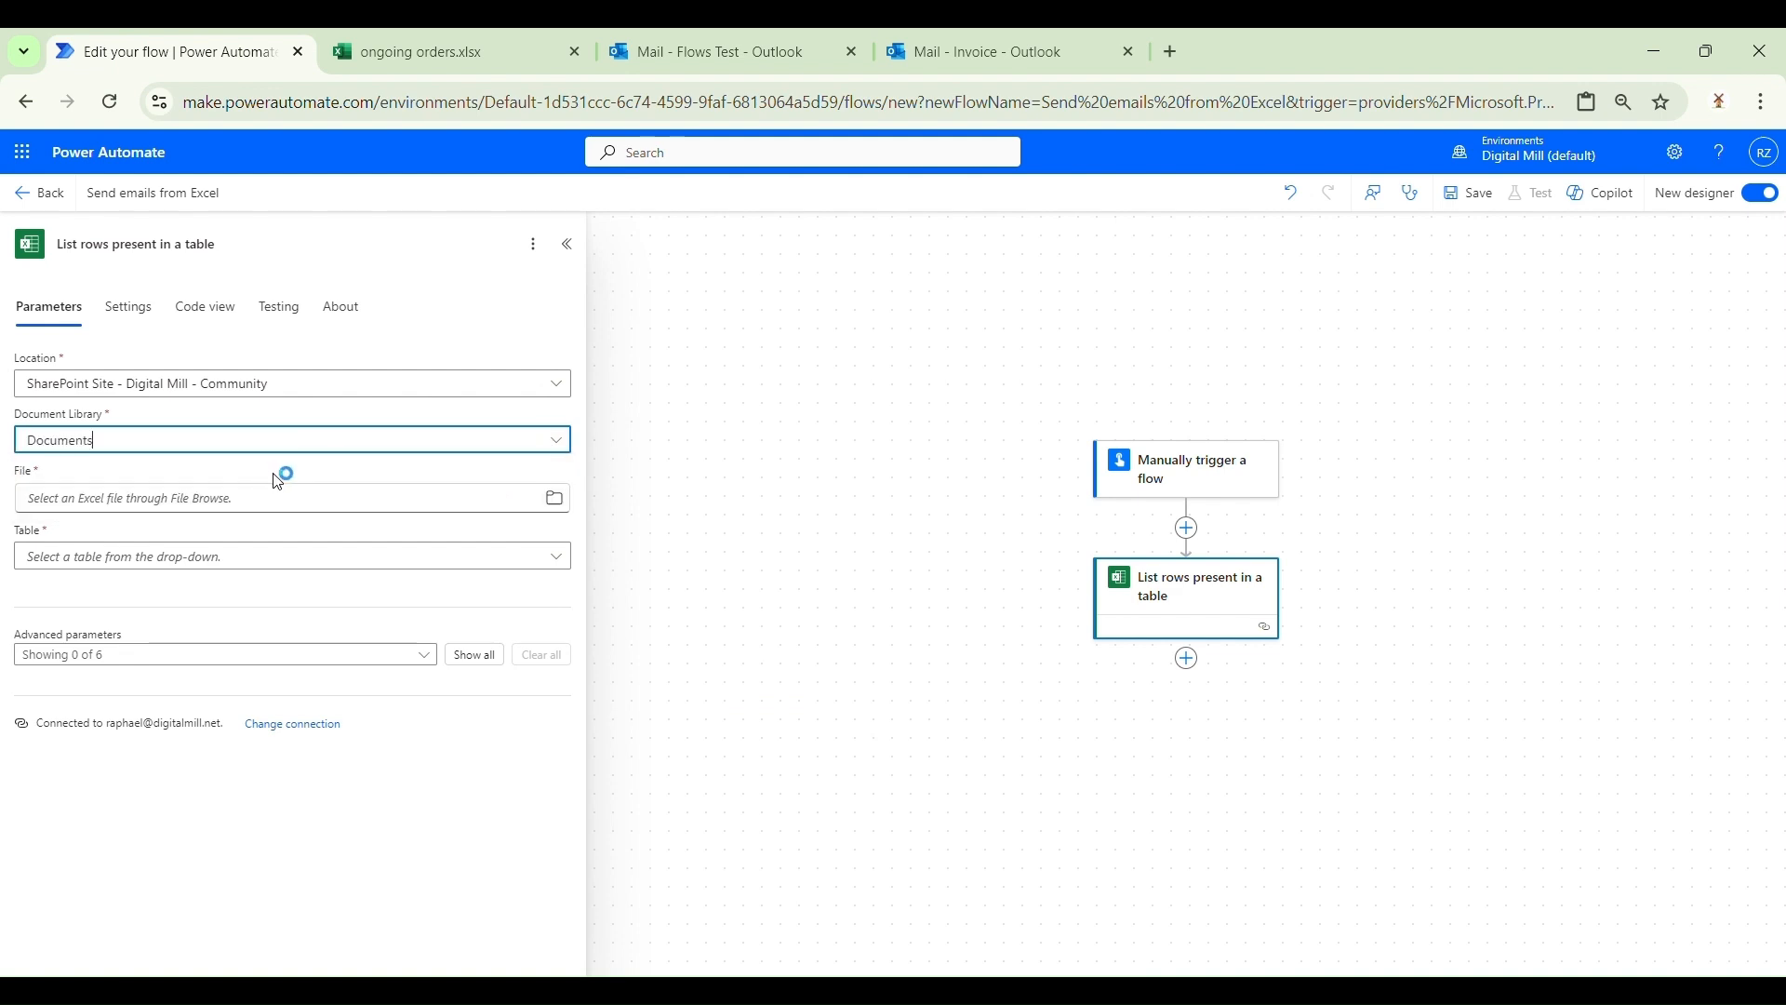
# Step: Select /Community/ongoing orders.xlsx as the file and the orders table
pyautogui.click(556, 504)
pyautogui.click(517, 534)
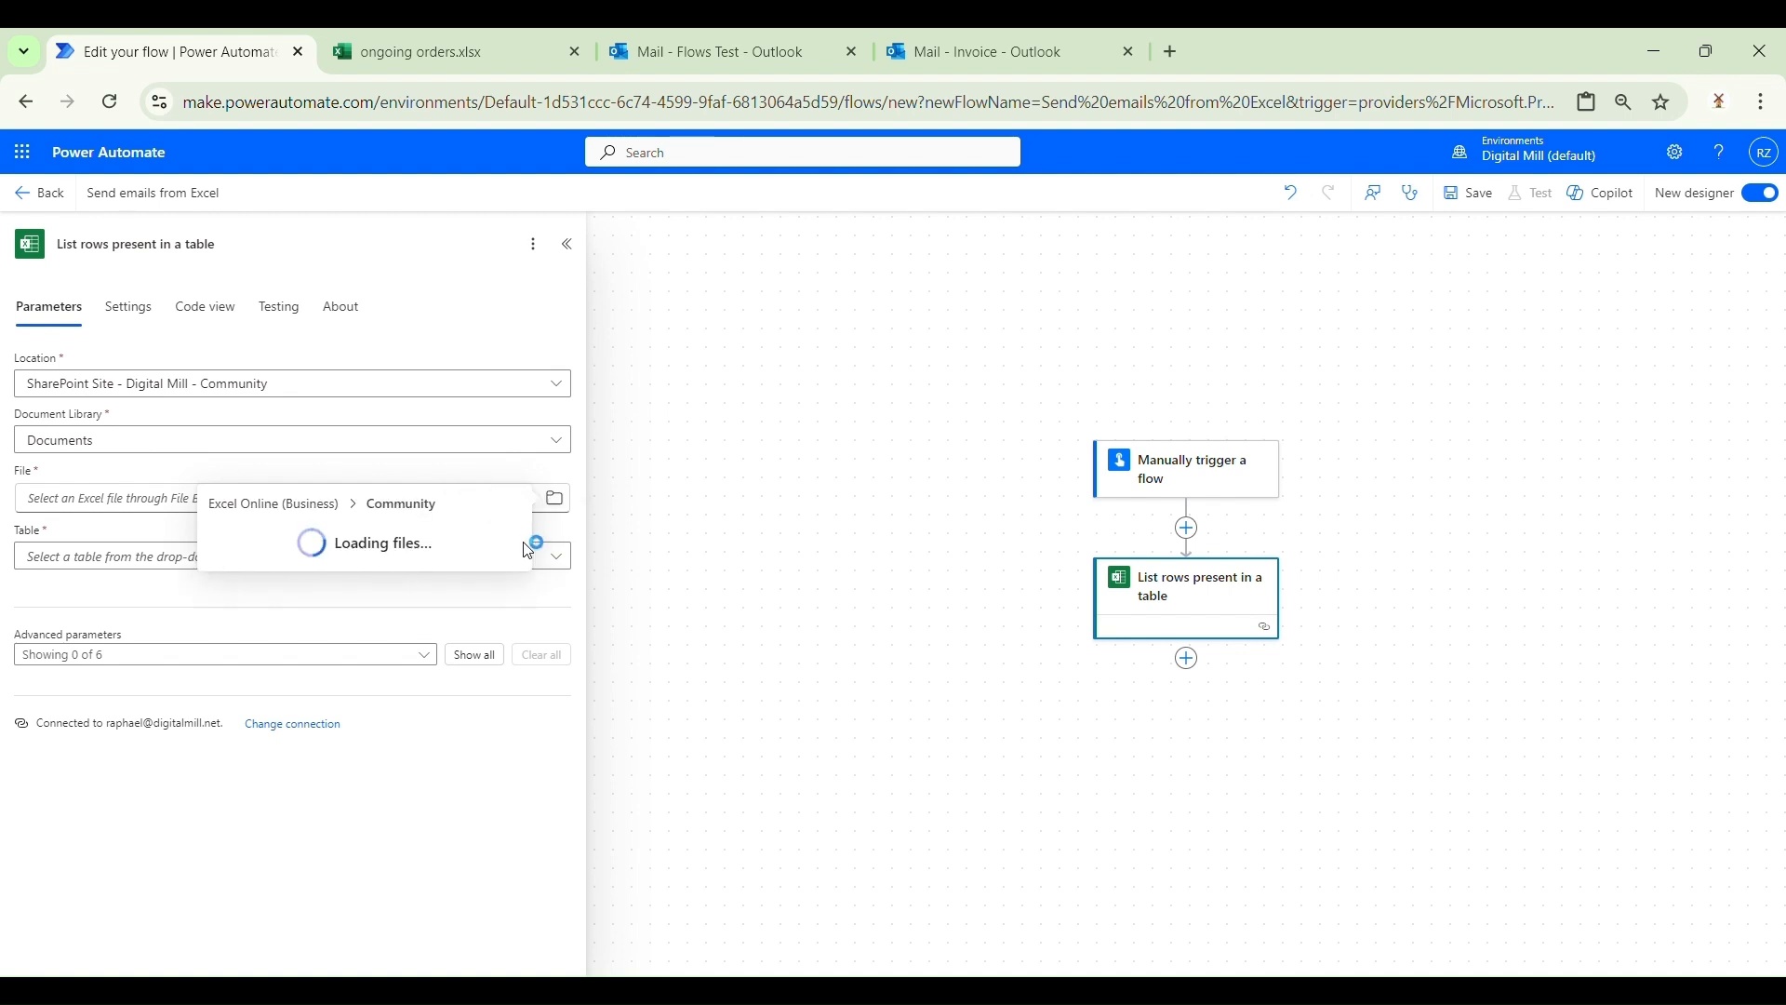
pyautogui.scroll(-4, 470, 626)
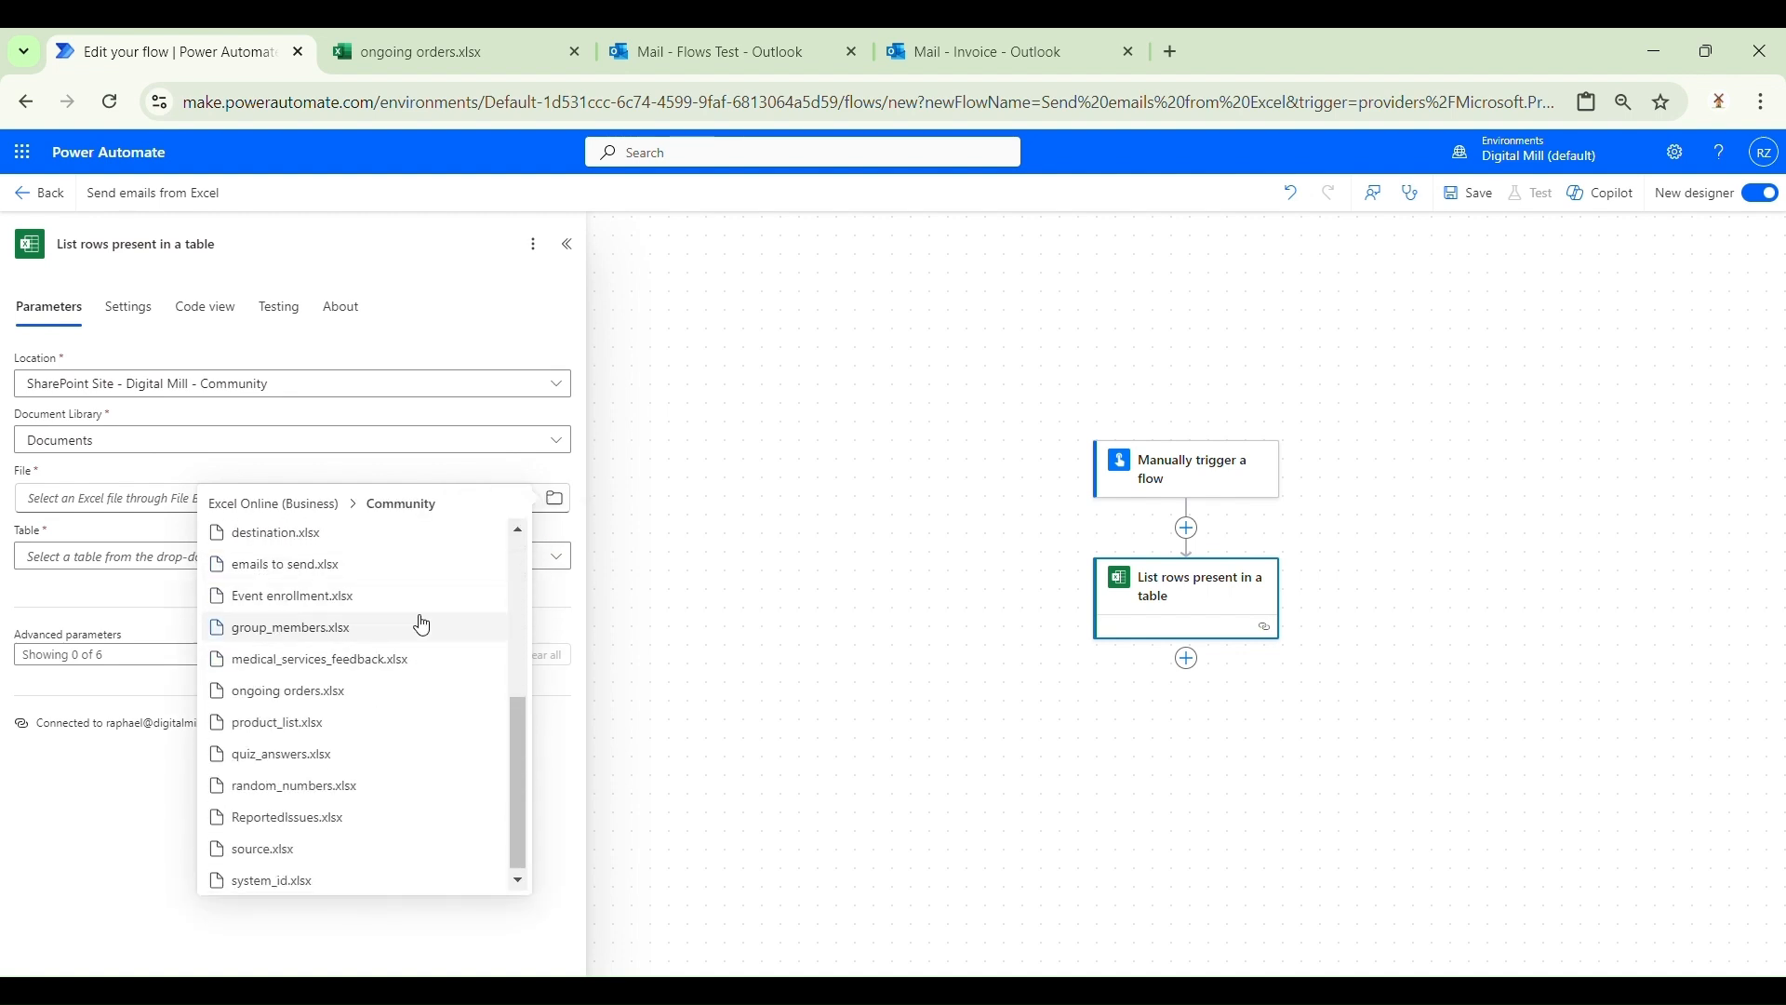
pyautogui.click(392, 709)
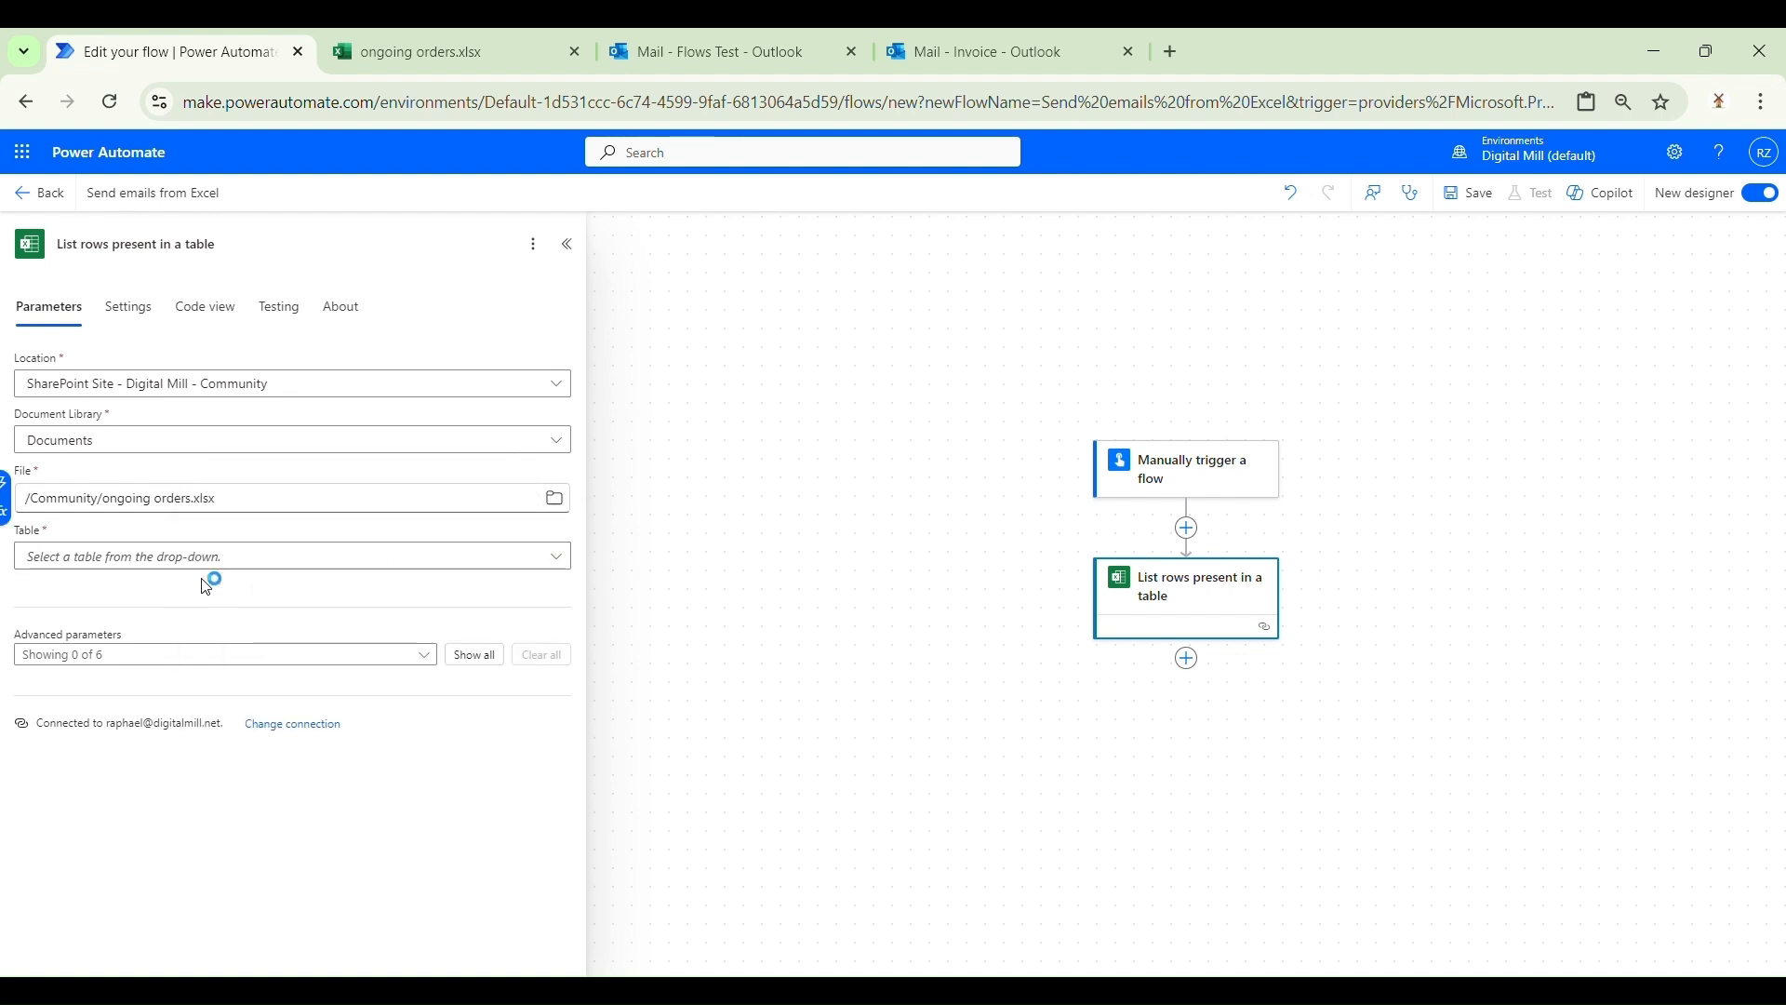
pyautogui.click(559, 558)
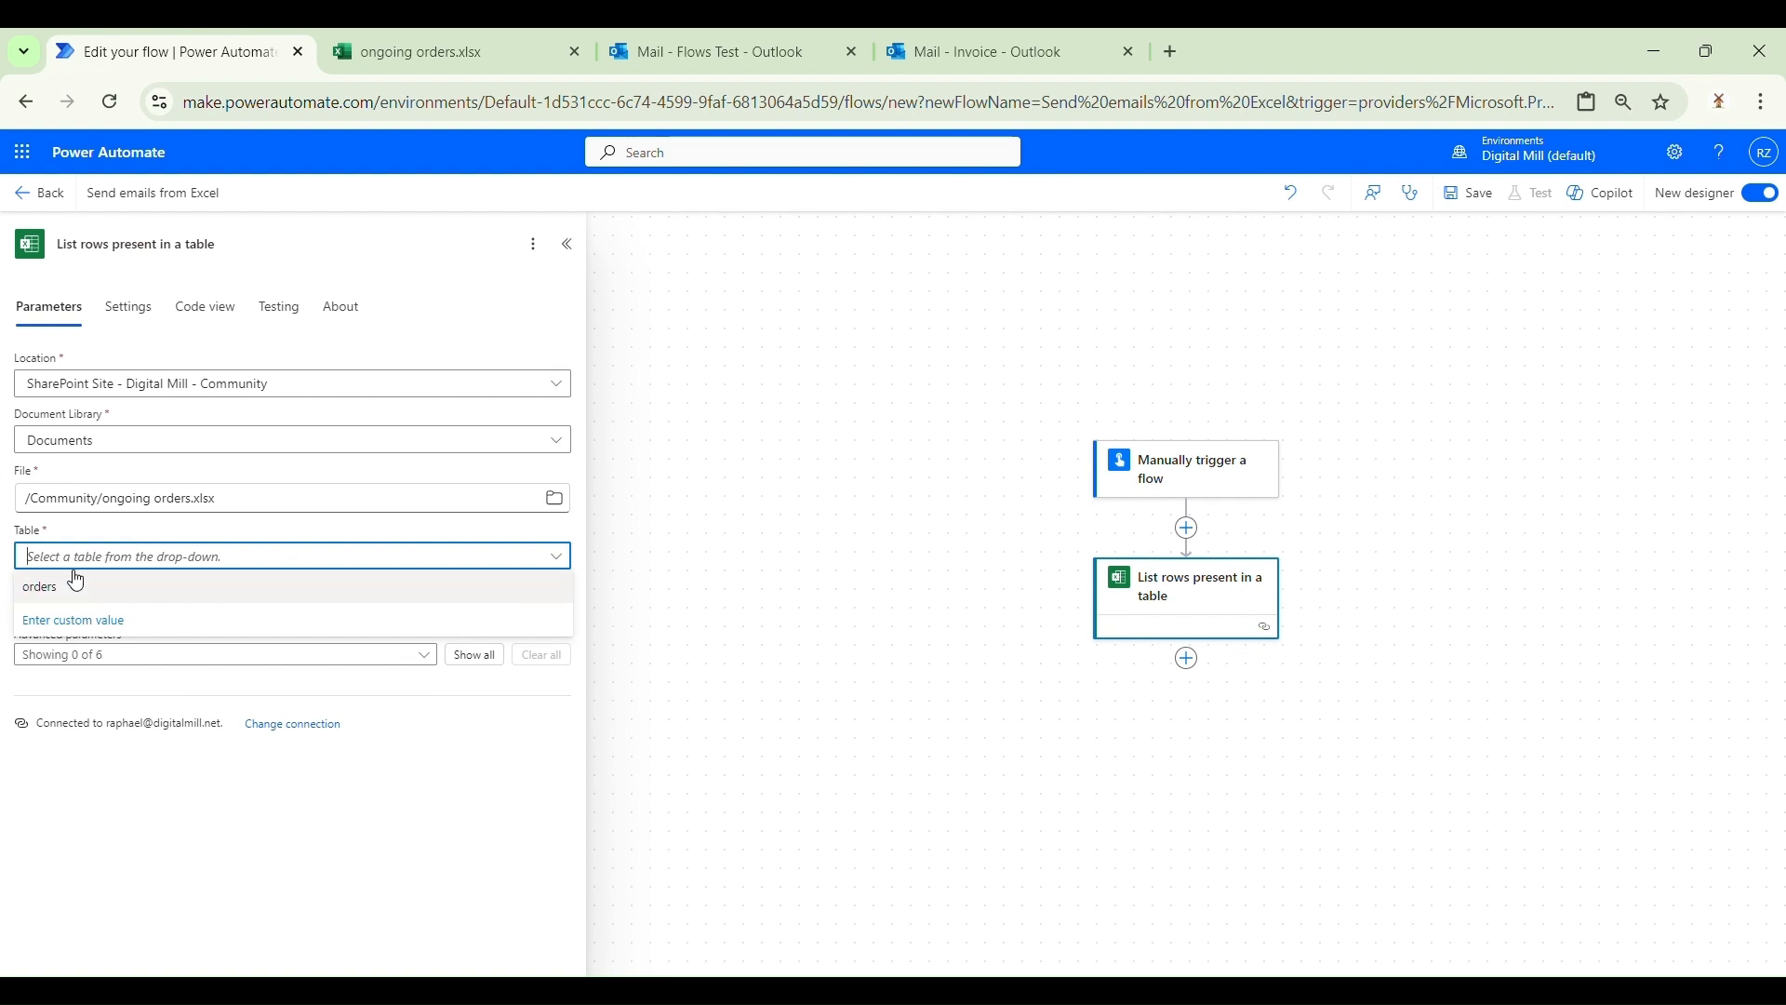
pyautogui.click(54, 594)
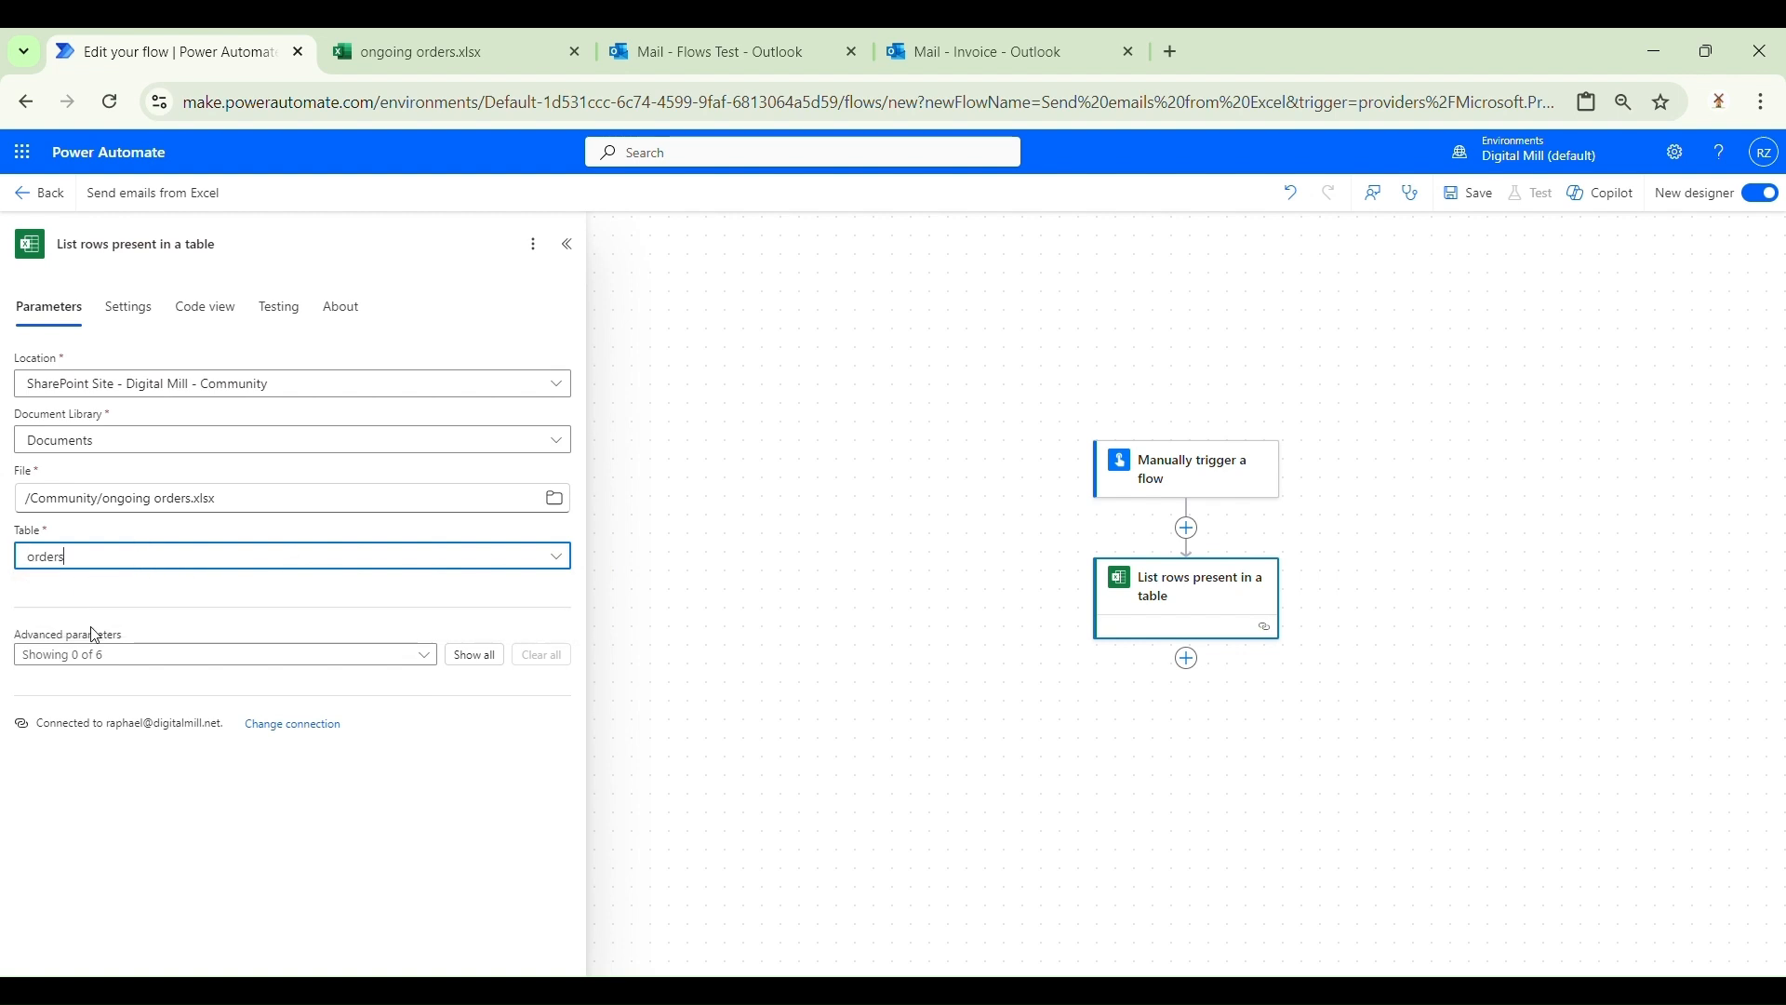
pyautogui.click(161, 609)
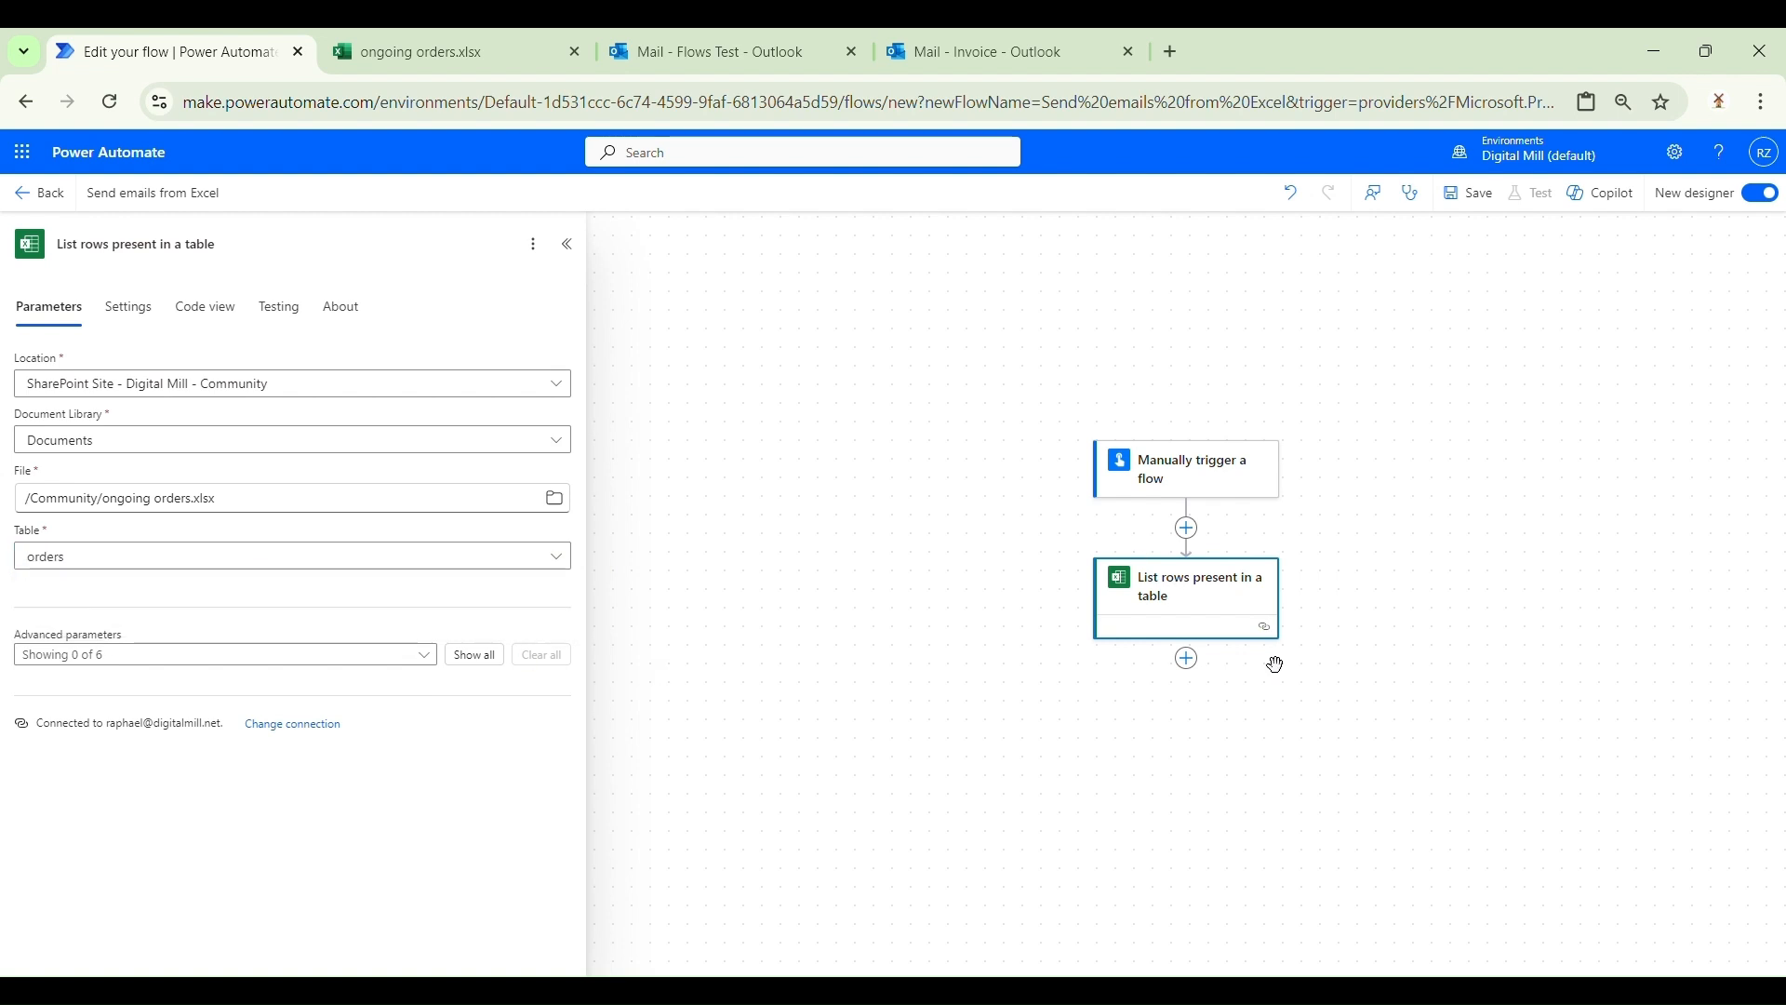
pyautogui.moveTo(1455, 607); pyautogui.dragTo(1440, 501)
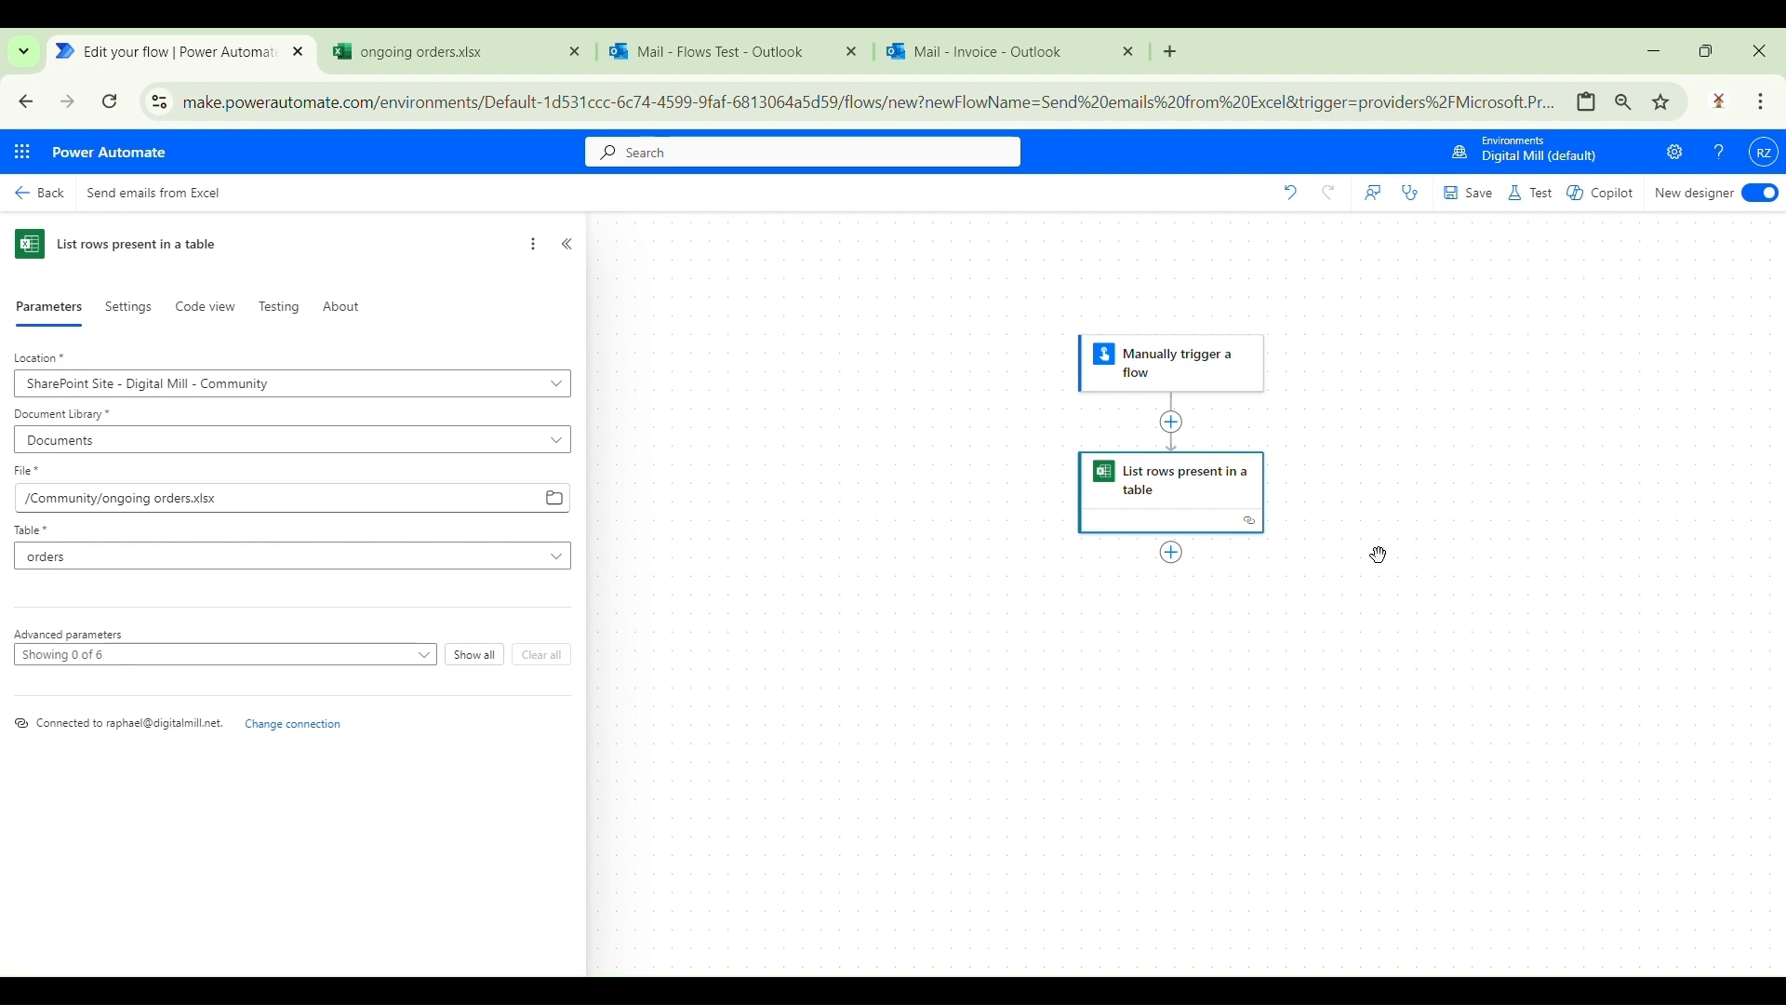
# Step: Add an Apply to each control after the List rows present in a table step
pyautogui.click(1171, 552)
pyautogui.click(1278, 526)
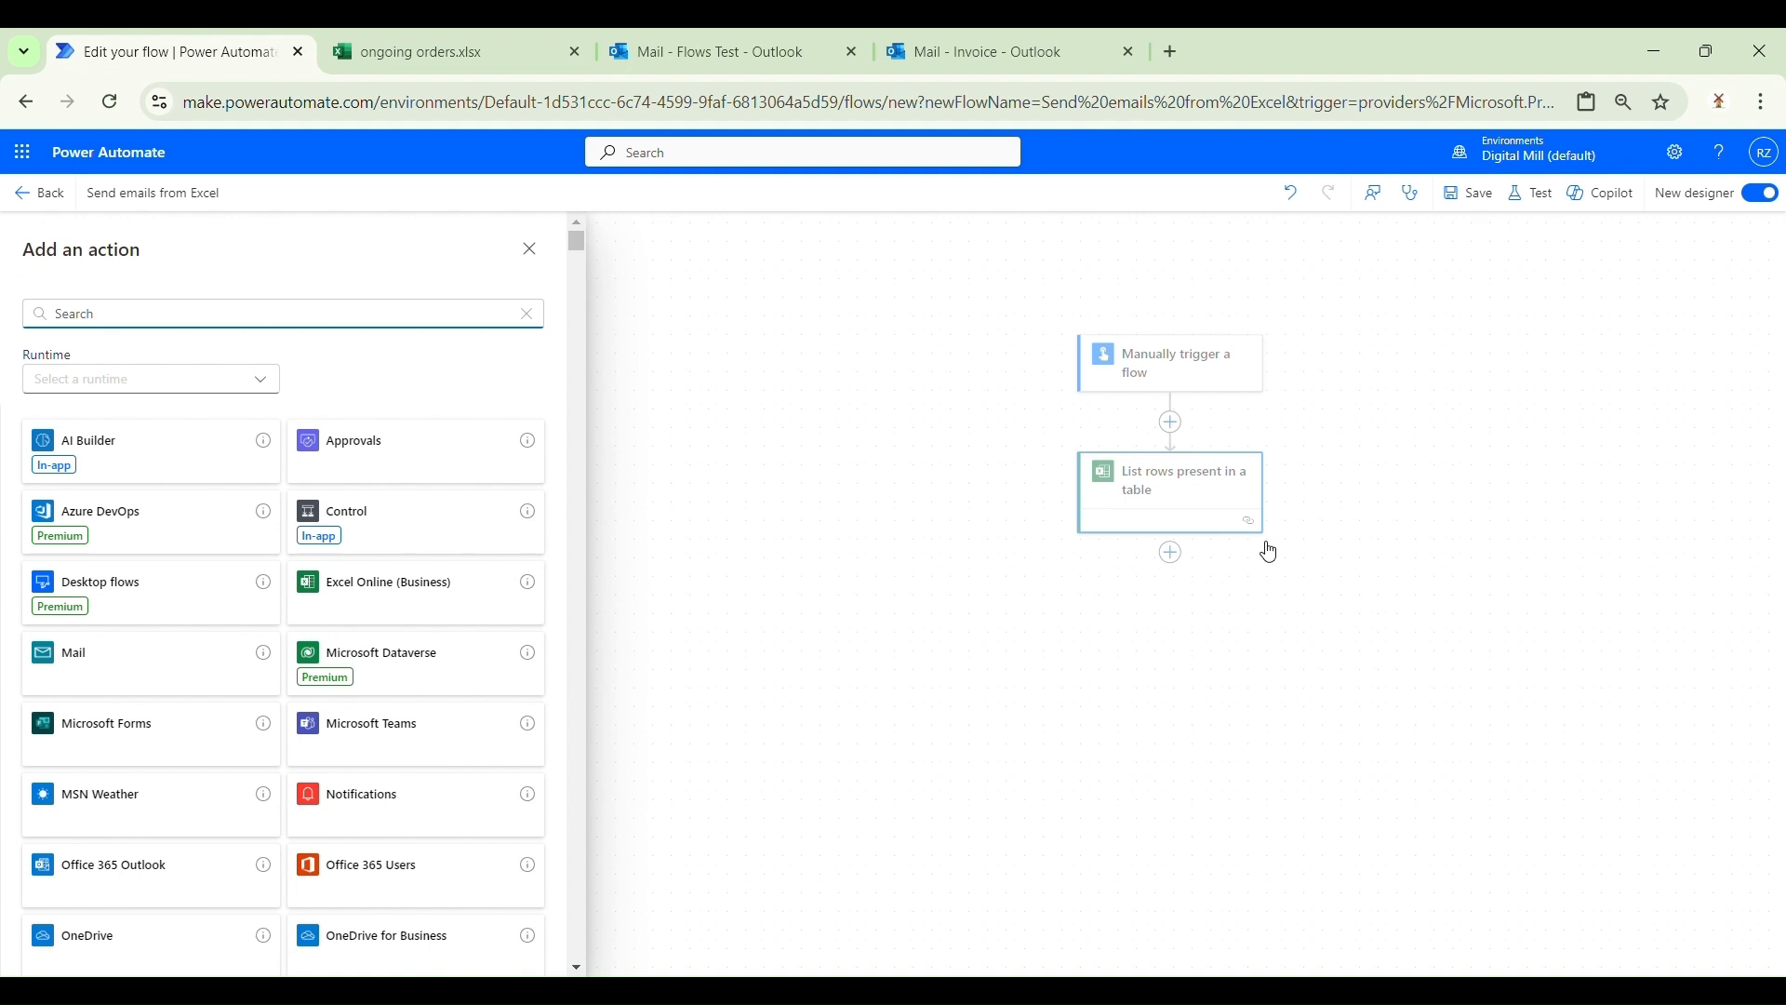
pyautogui.write('apply to each')
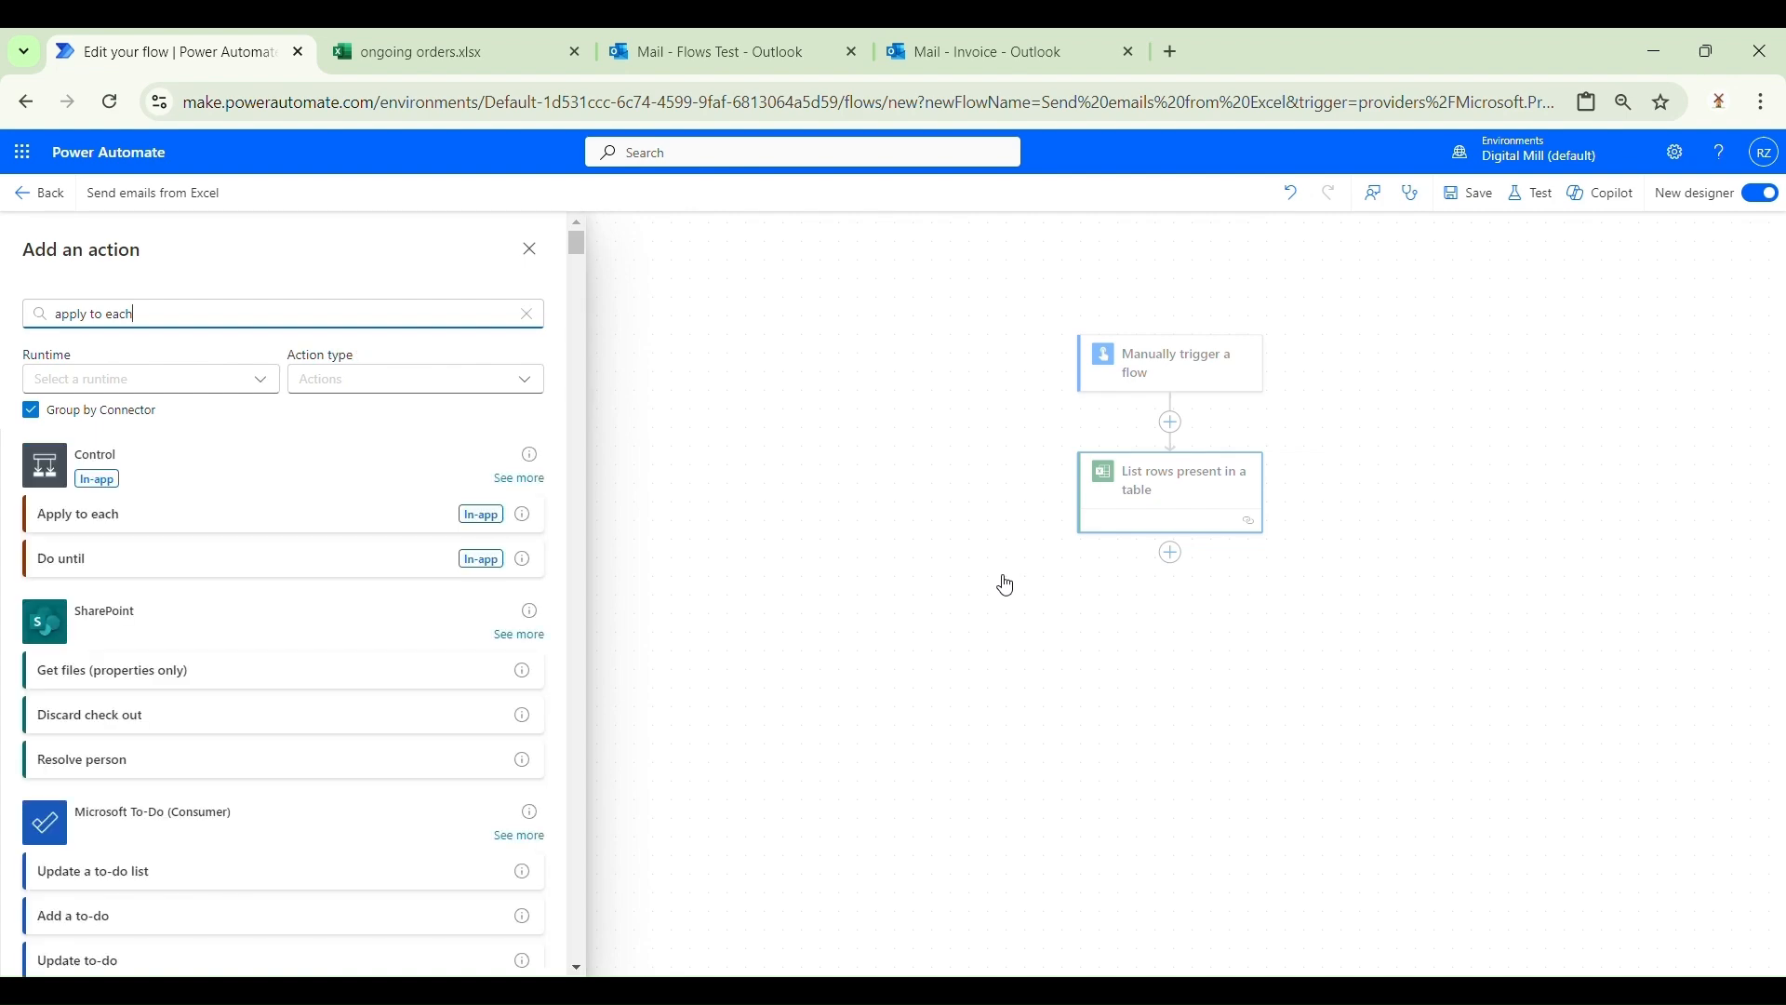
pyautogui.click(198, 533)
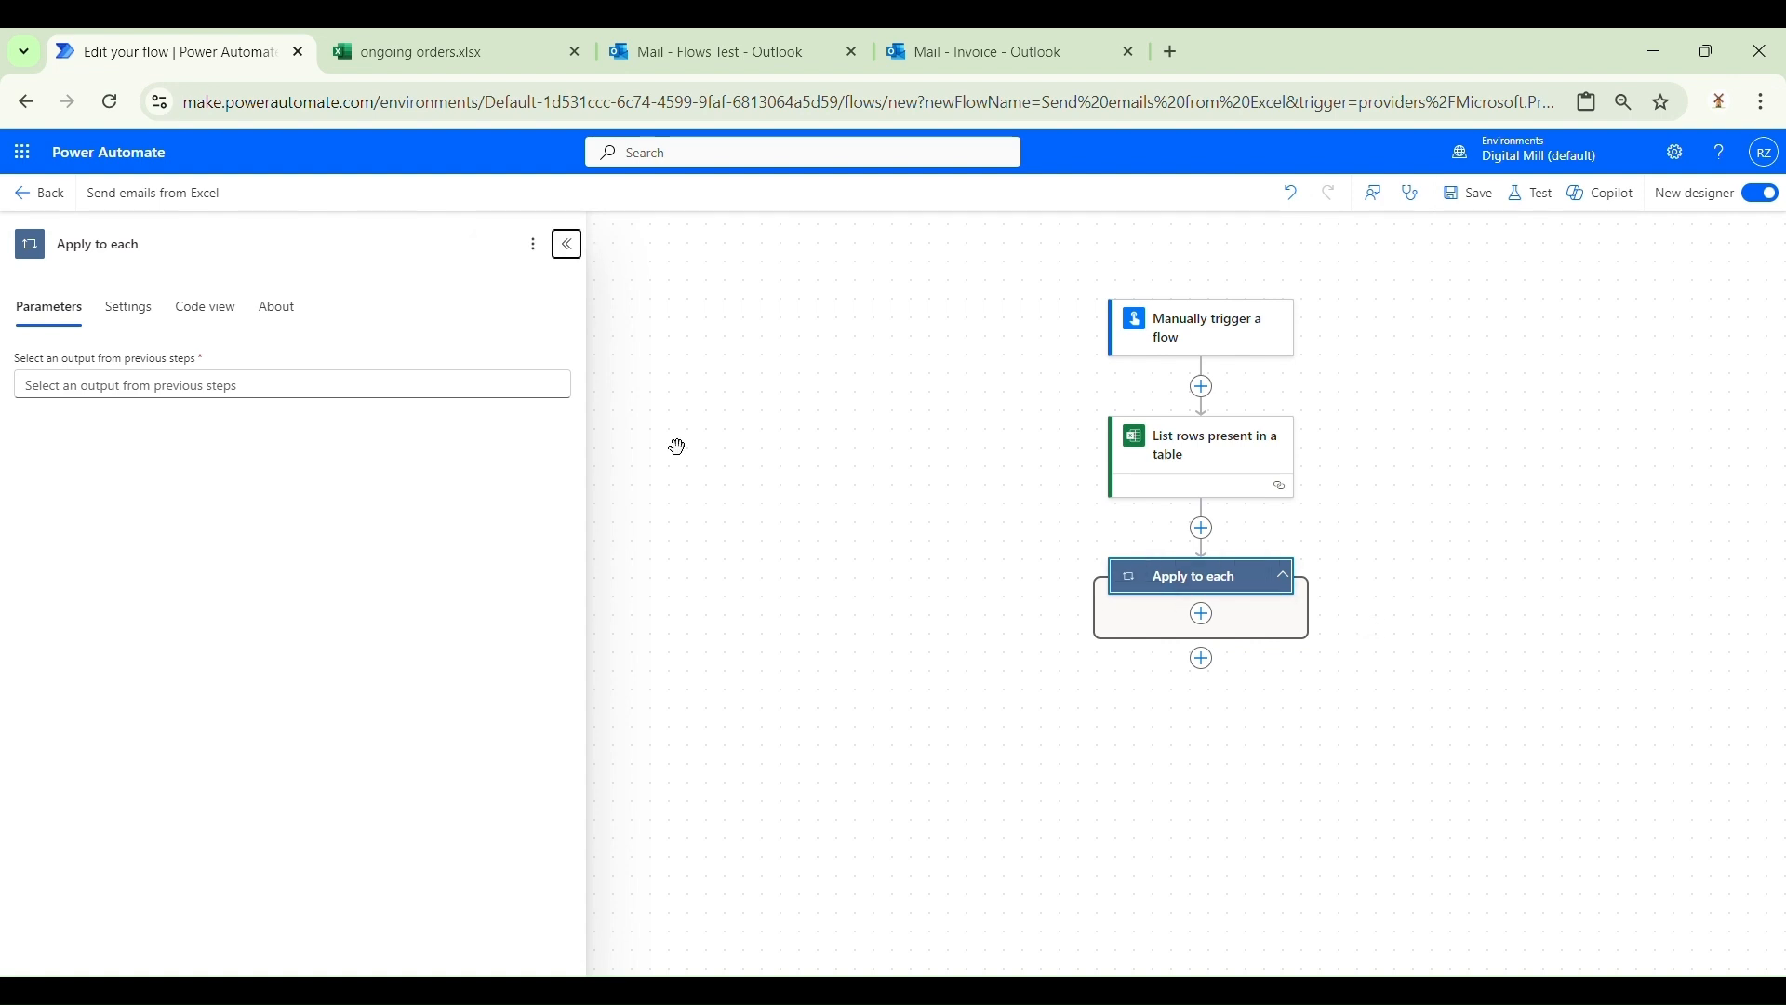
# Step: Set the Apply to each input to the List rows step's body/value dynamic content
pyautogui.click(215, 396)
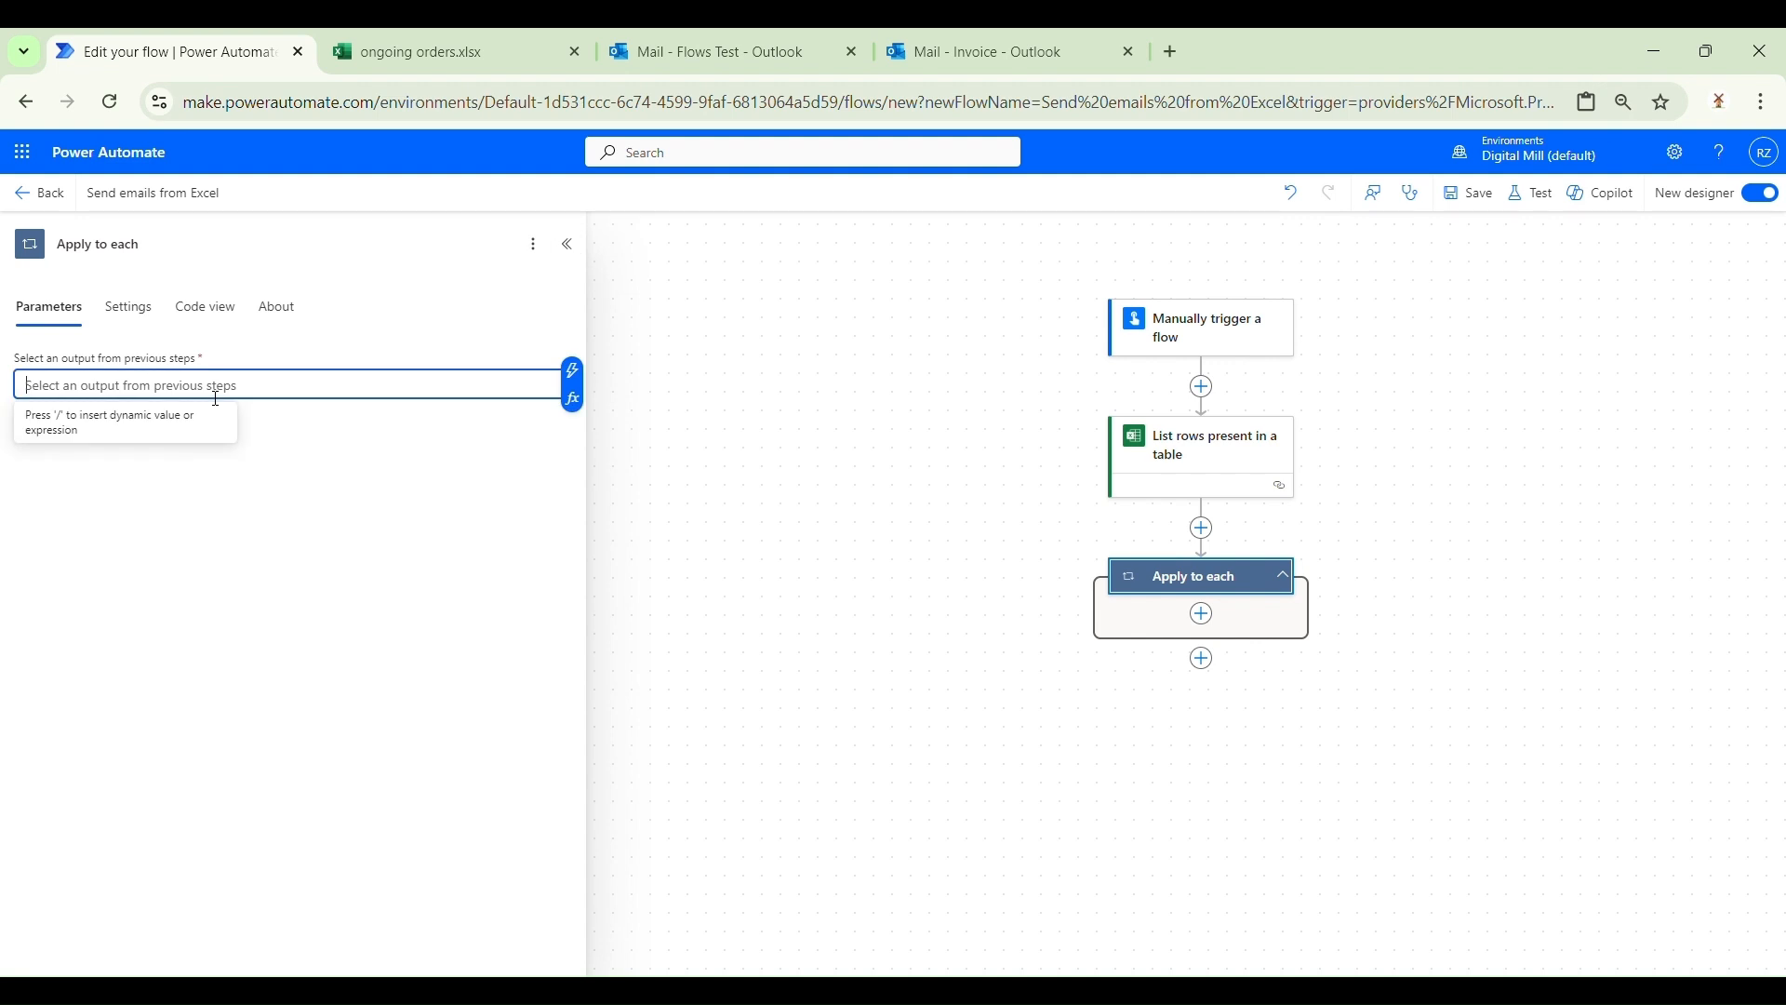
pyautogui.click(576, 377)
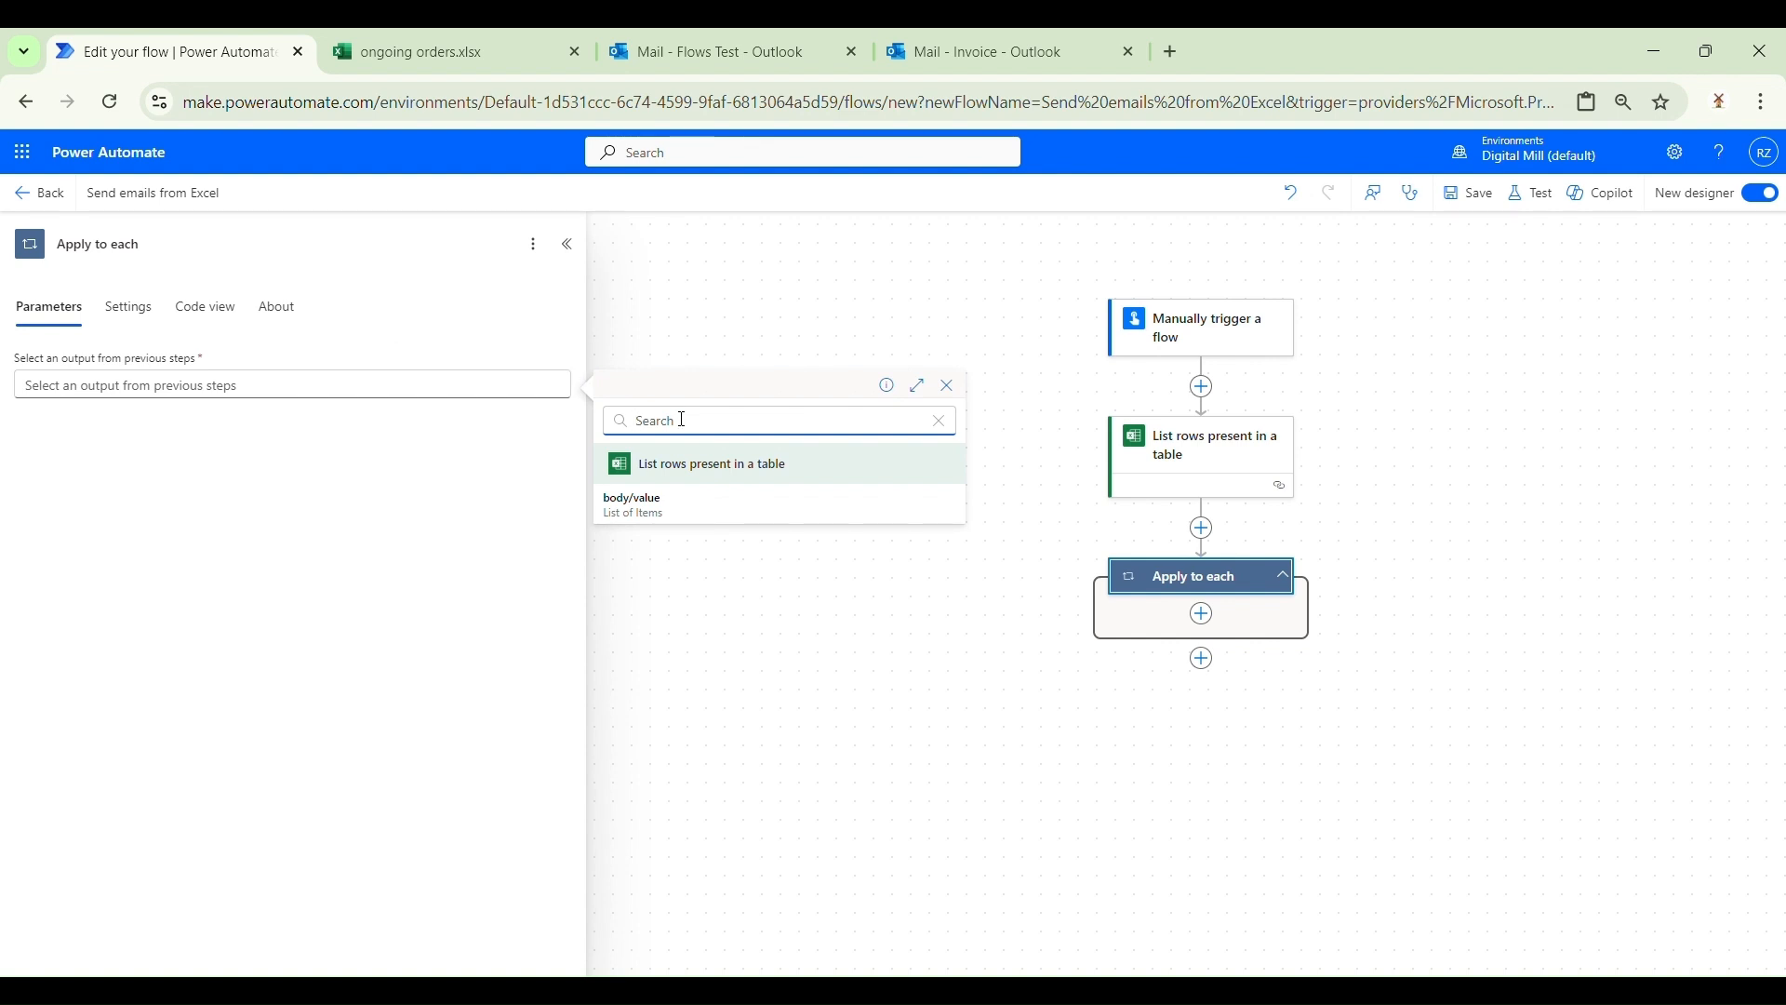
pyautogui.click(687, 509)
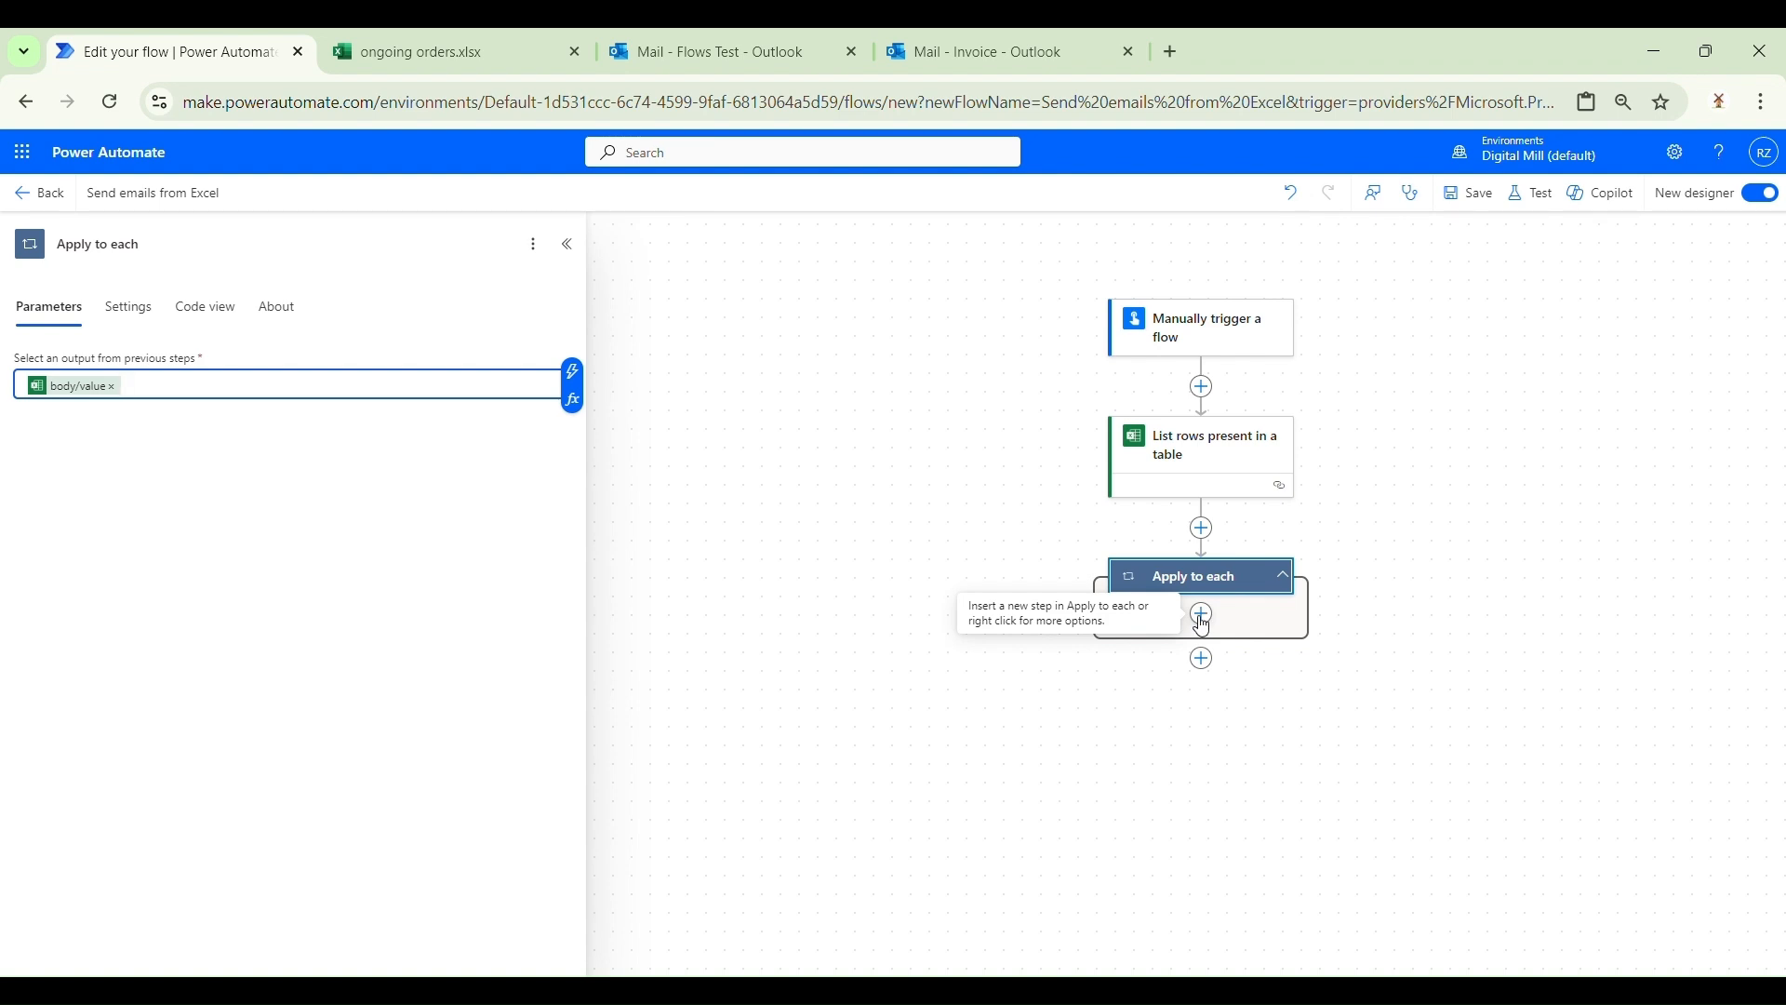
# Step: Add 'Send an email from a shared mailbox (V2)' inside the Apply to each loop
pyautogui.click(1202, 621)
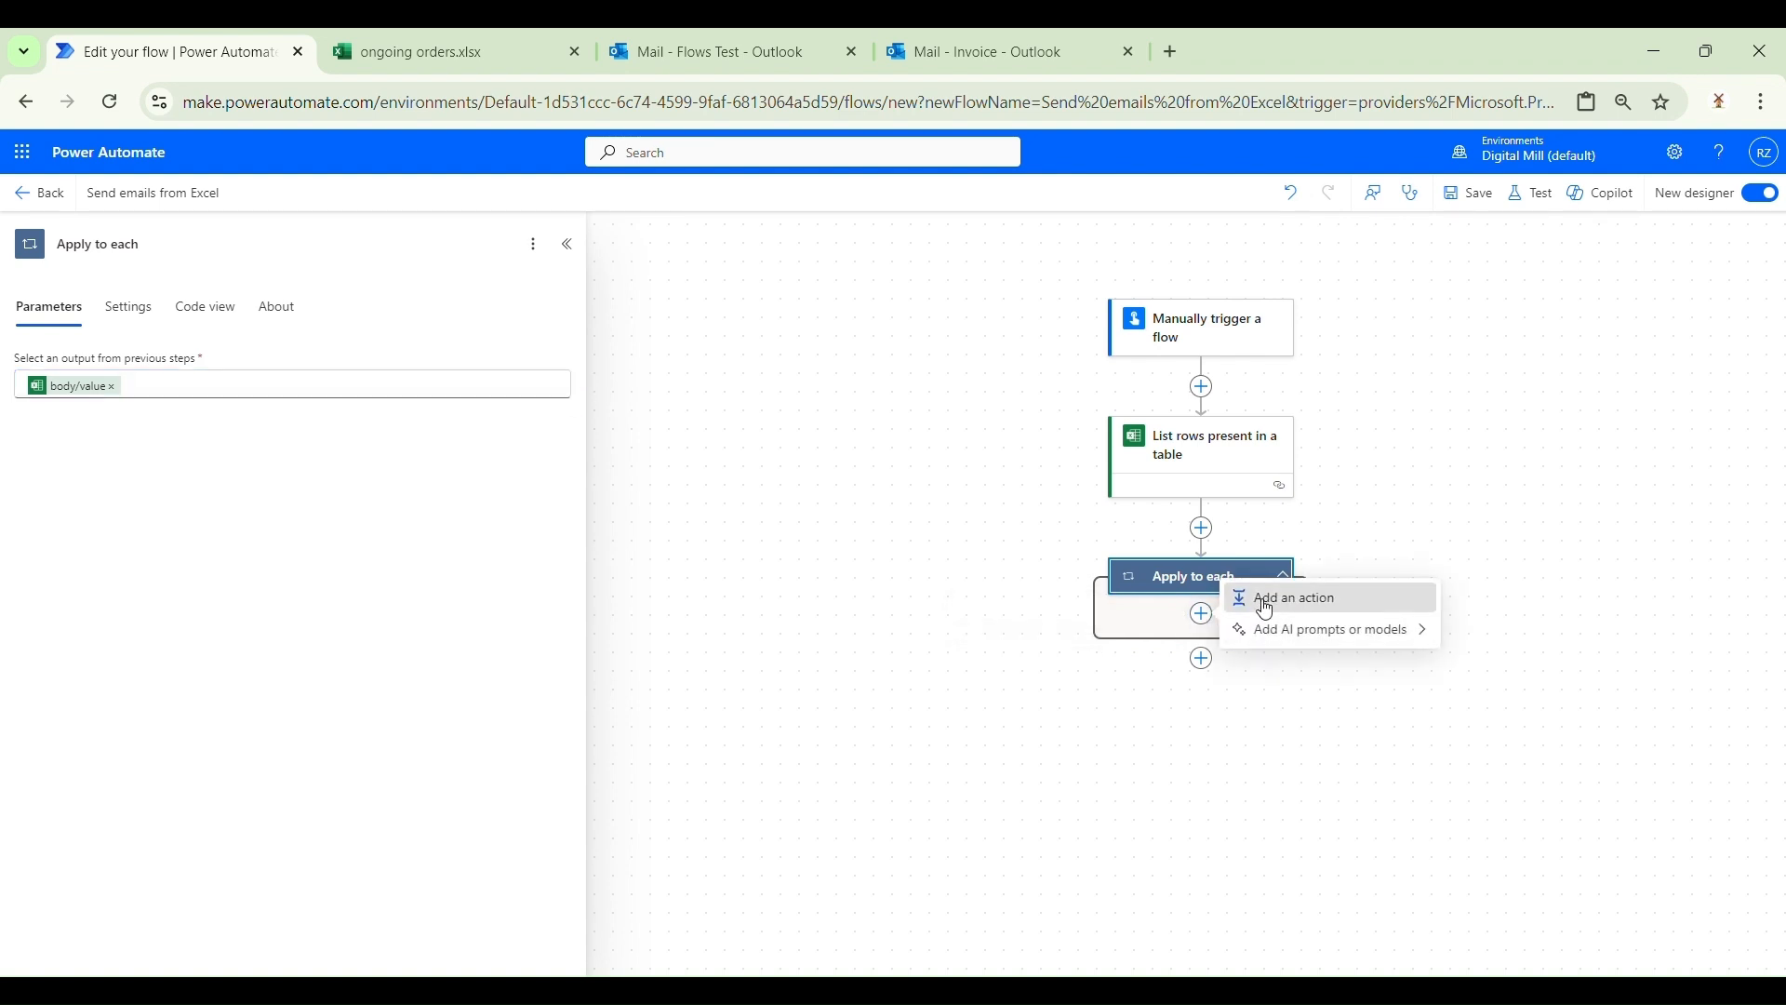
pyautogui.click(1264, 603)
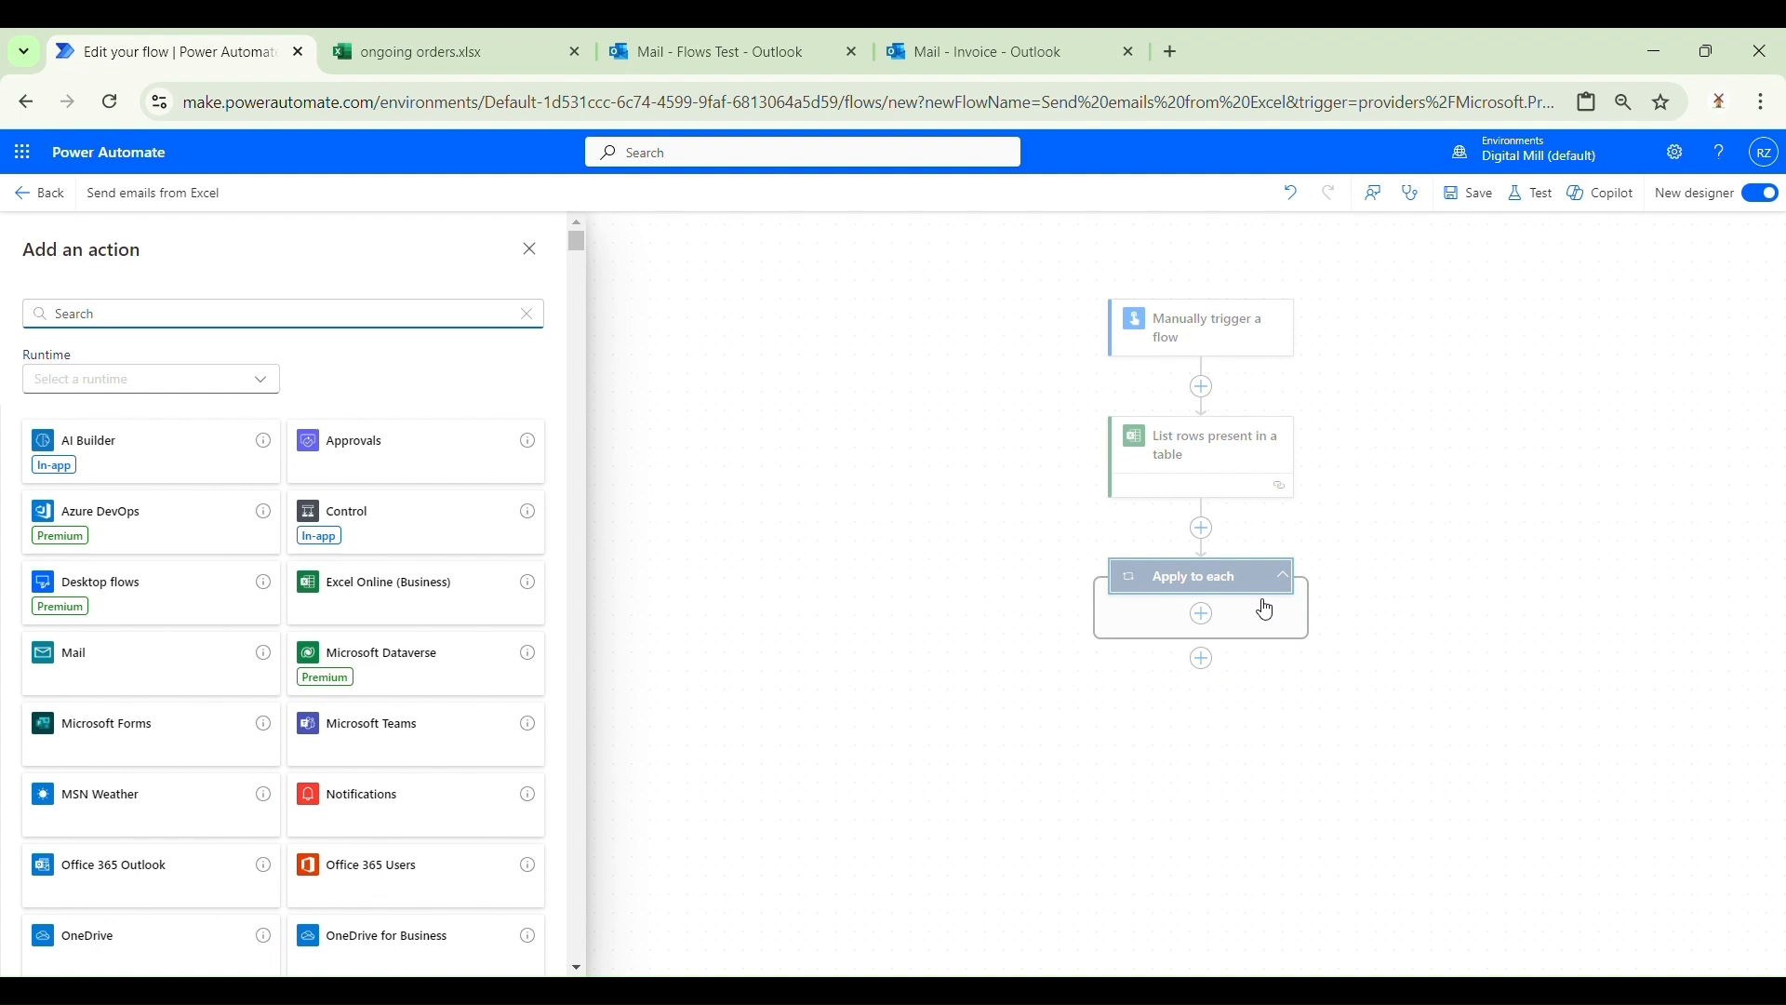
pyautogui.write('send em')
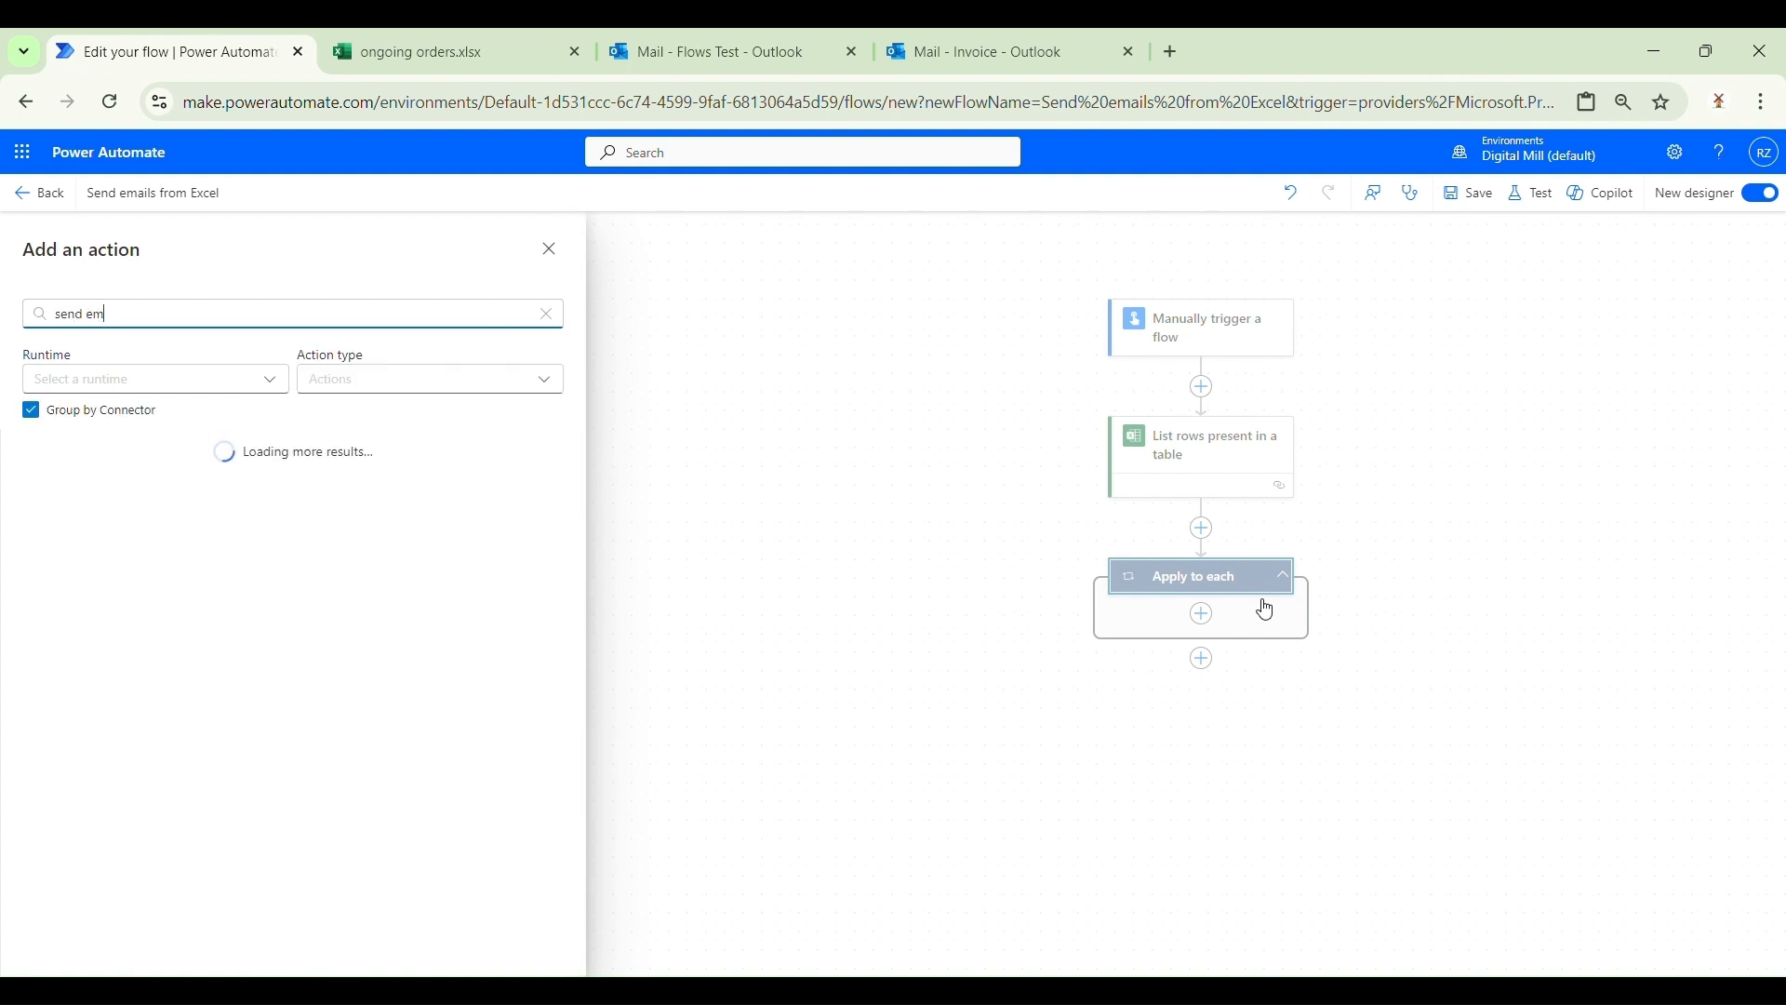
pyautogui.write('ail')
pyautogui.scroll(-4, 215, 717)
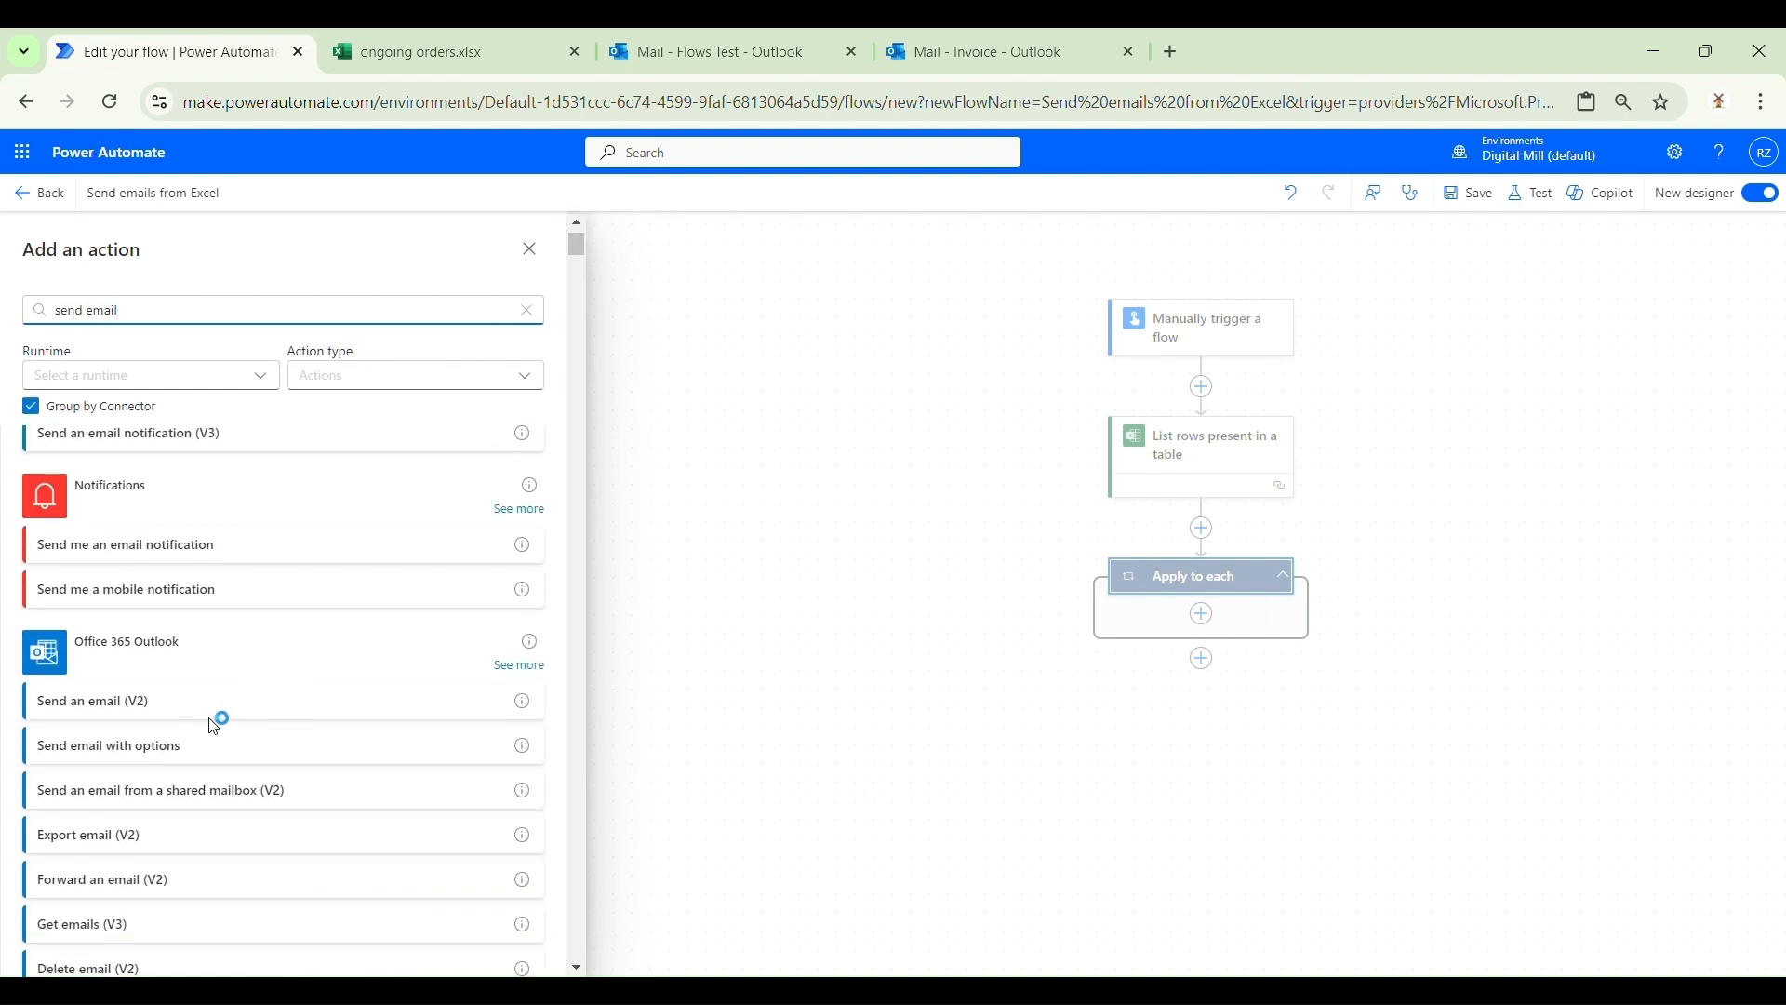
pyautogui.scroll(1, 17, 493)
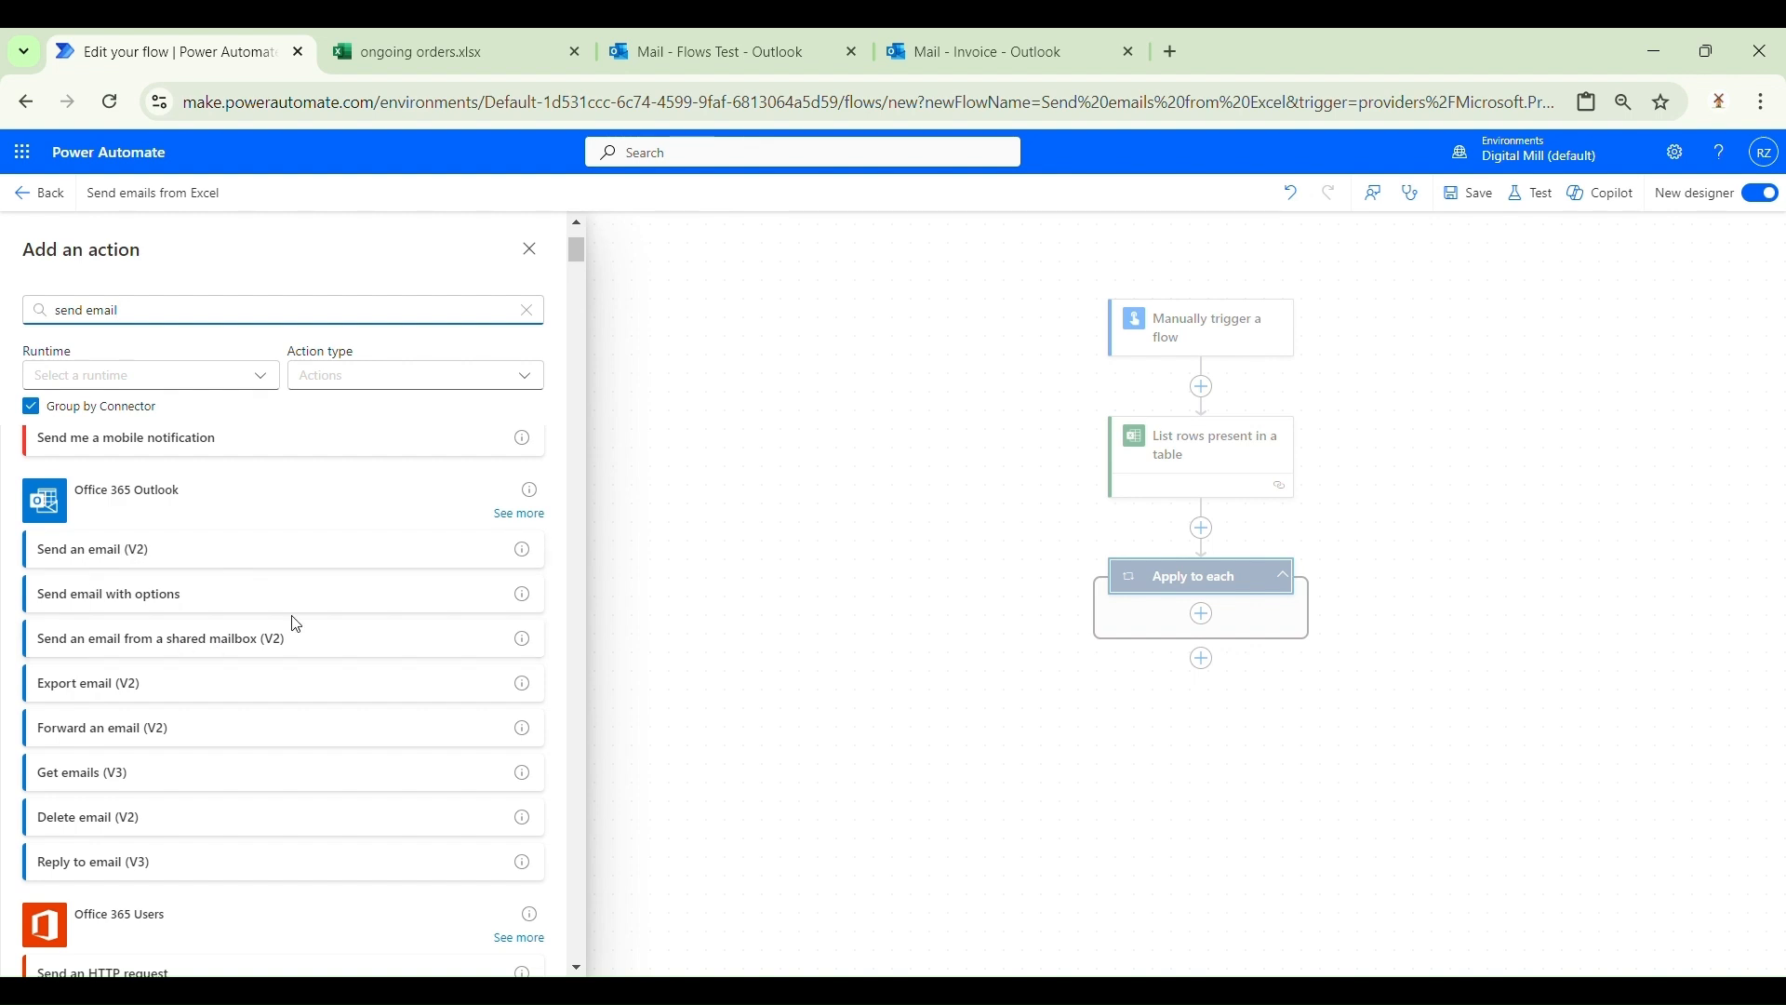
pyautogui.click(292, 642)
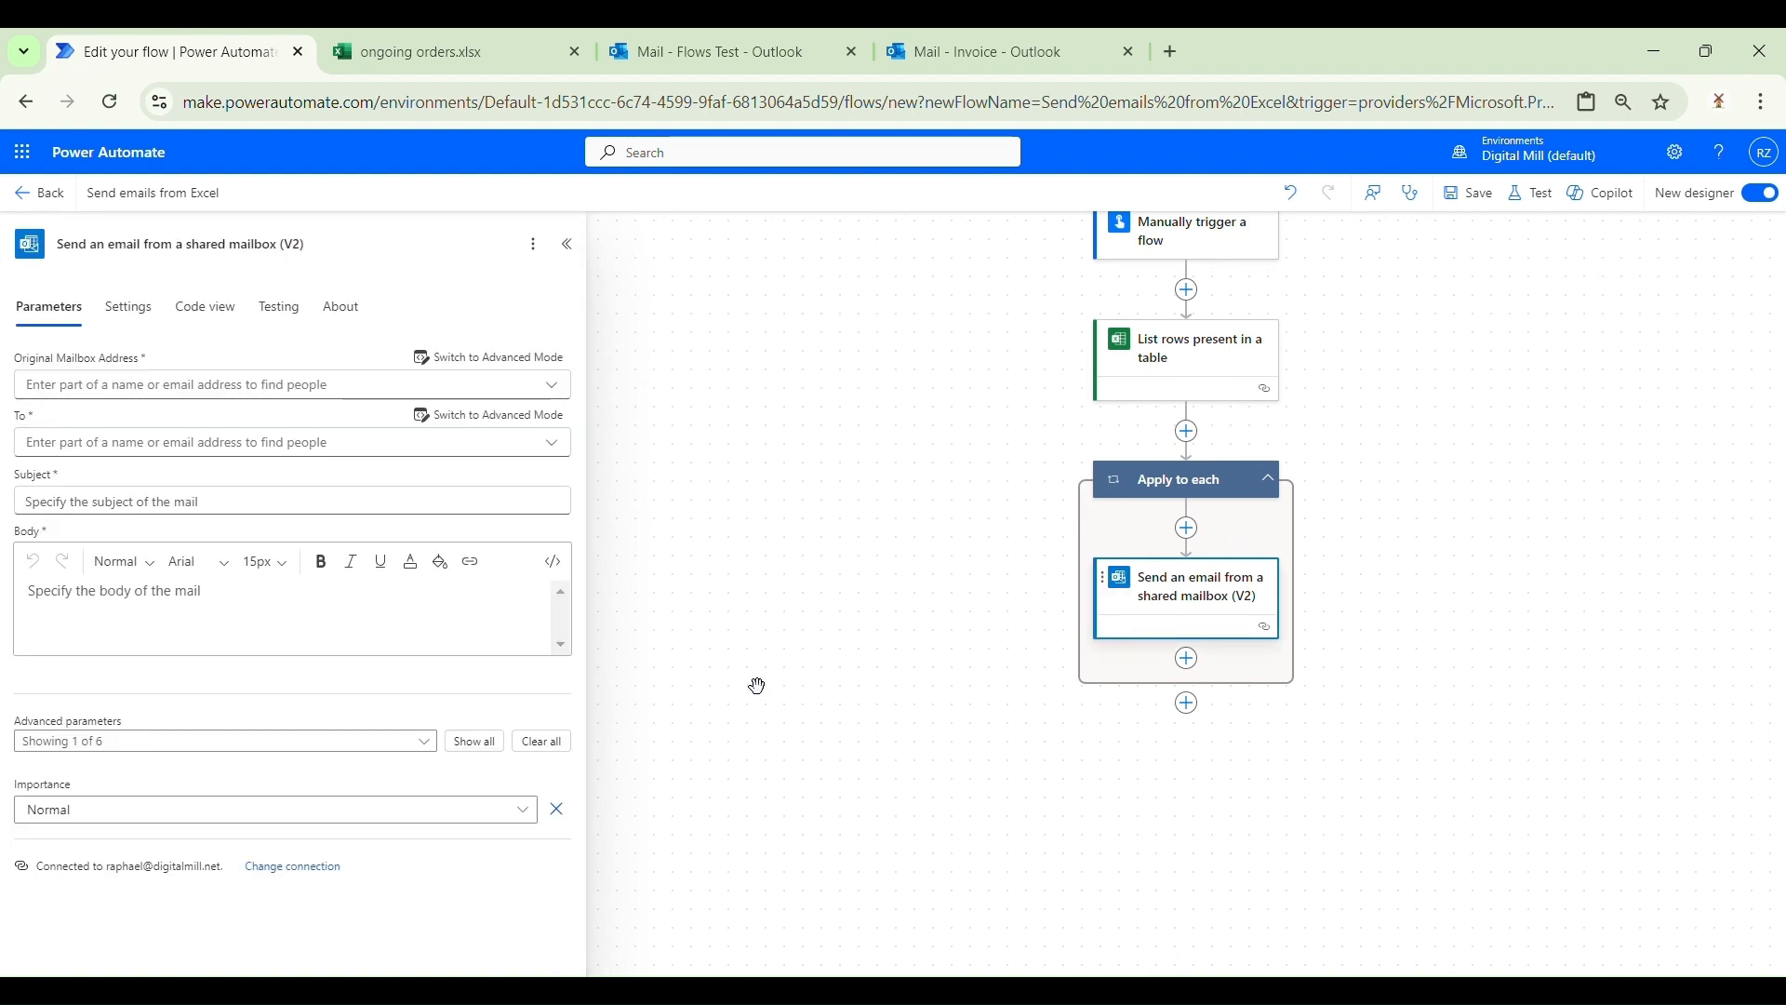
# Step: Set the Original Mailbox Address to the Flows Test shared mailbox
pyautogui.click(561, 400)
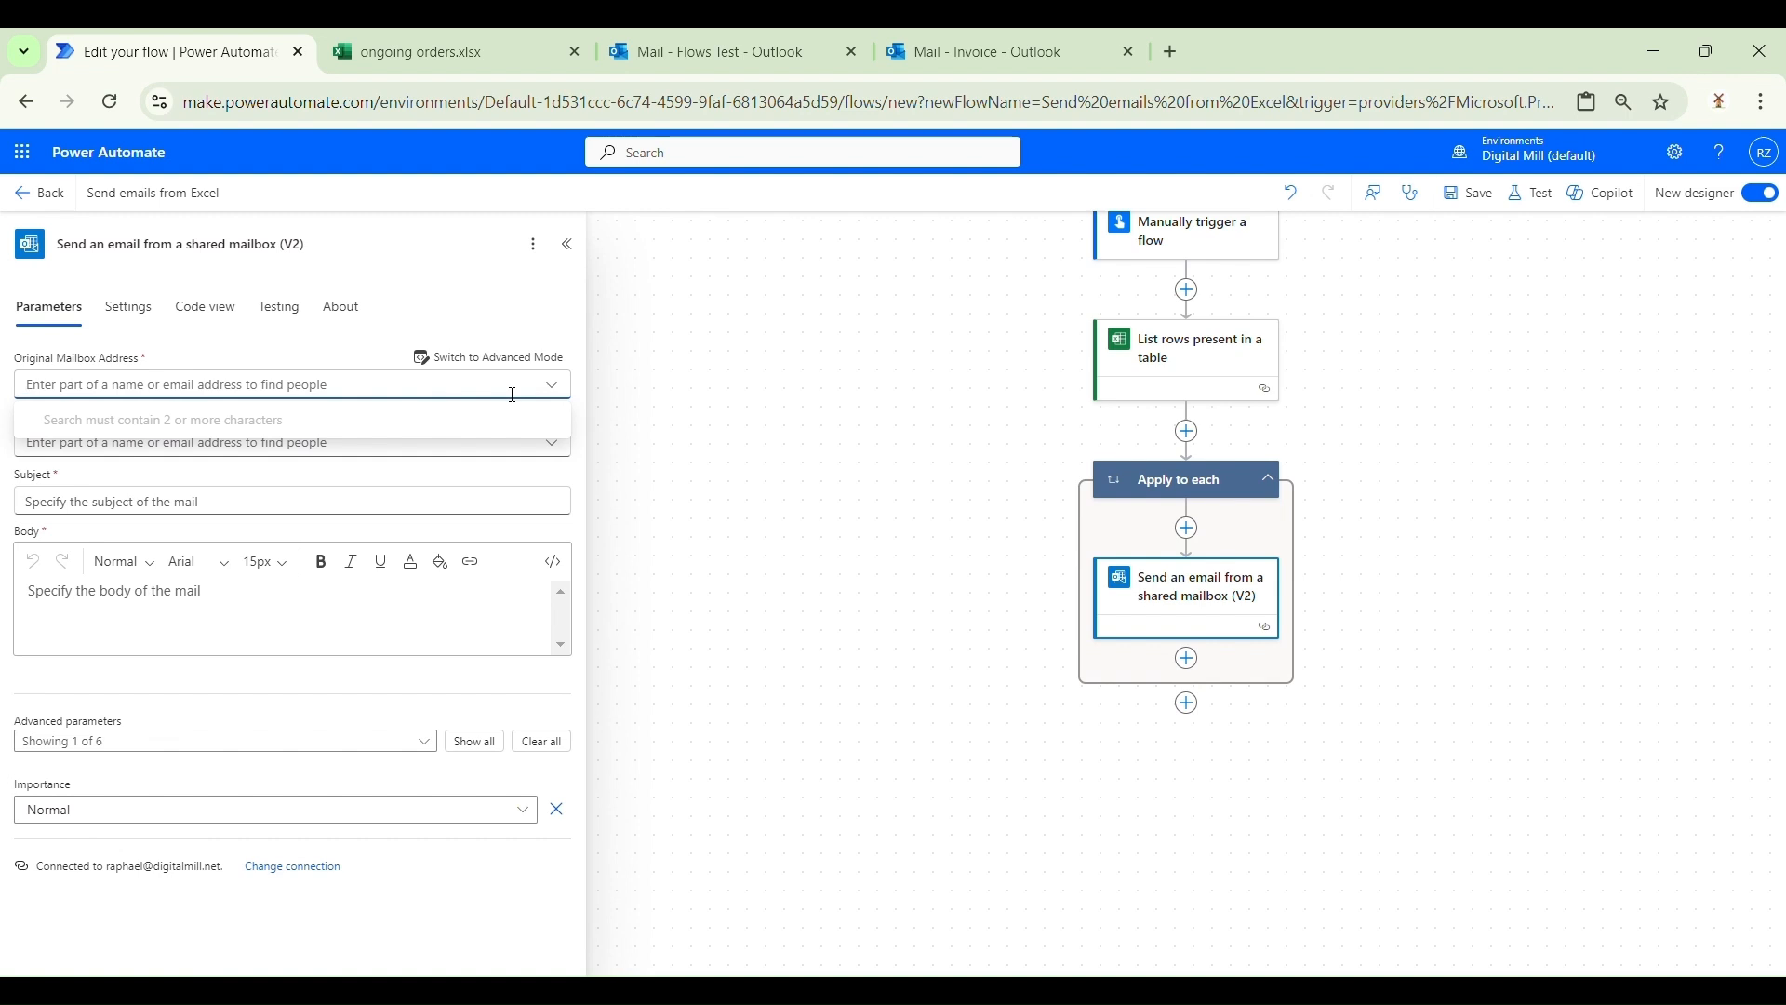
pyautogui.write('flows')
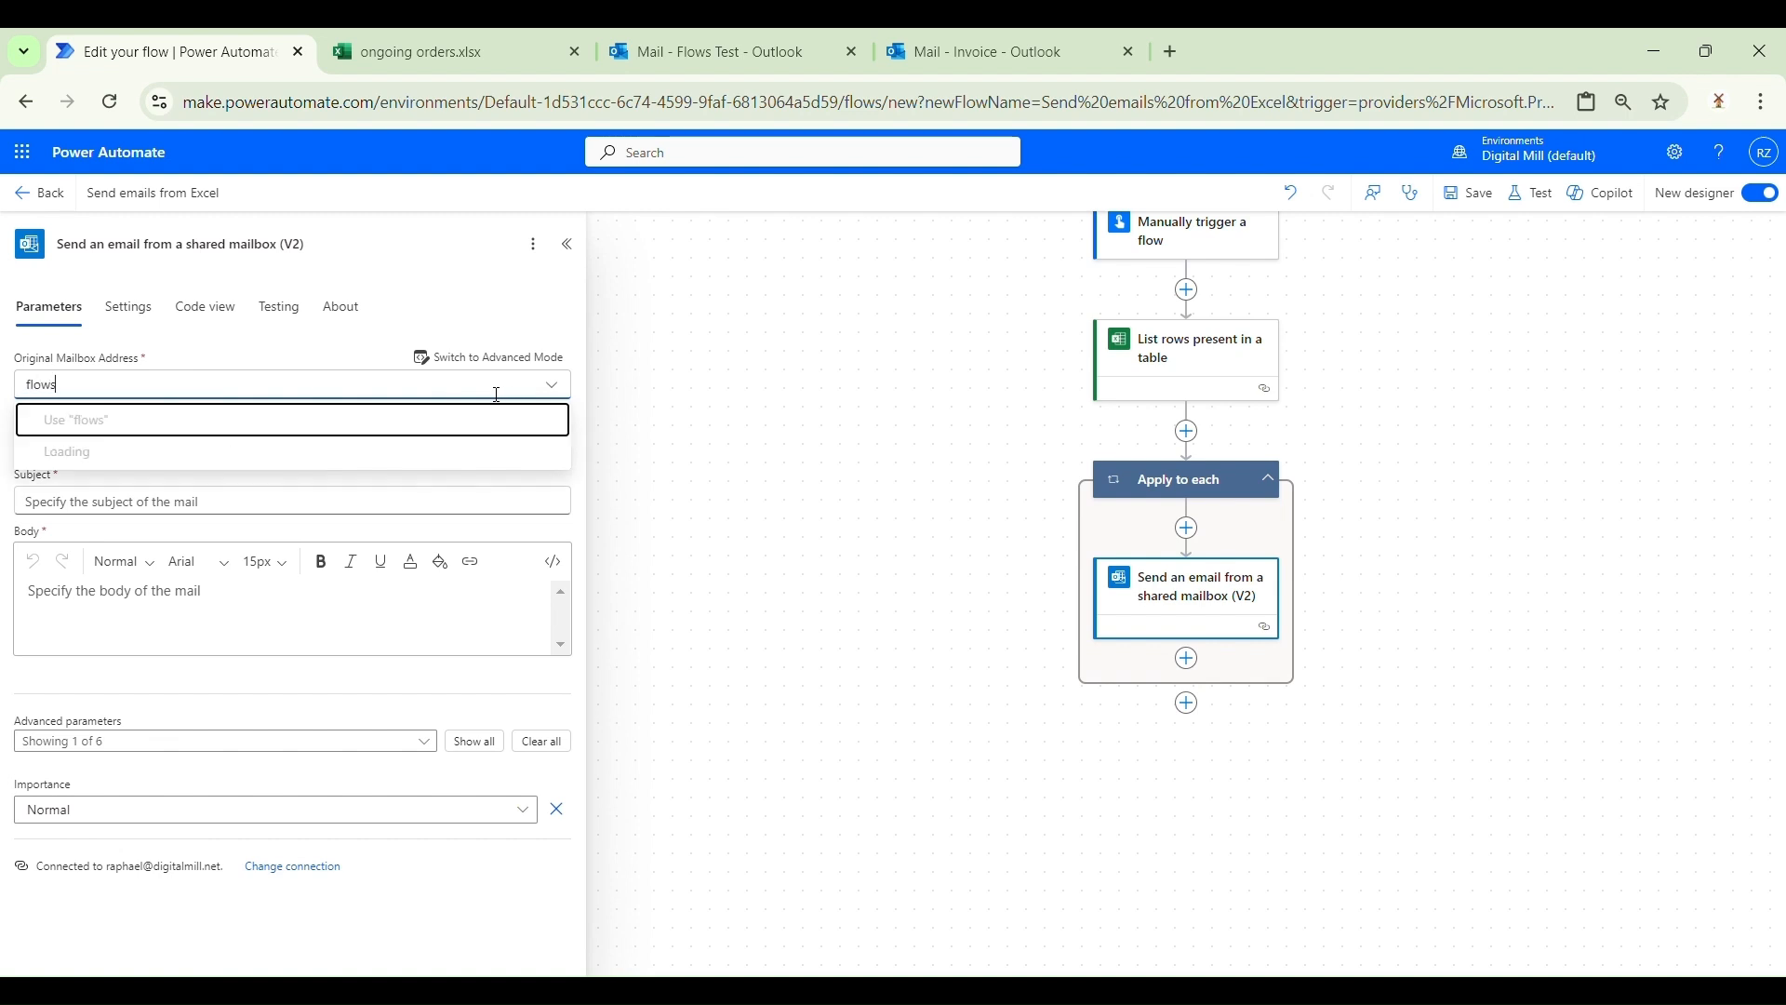
pyautogui.click(415, 455)
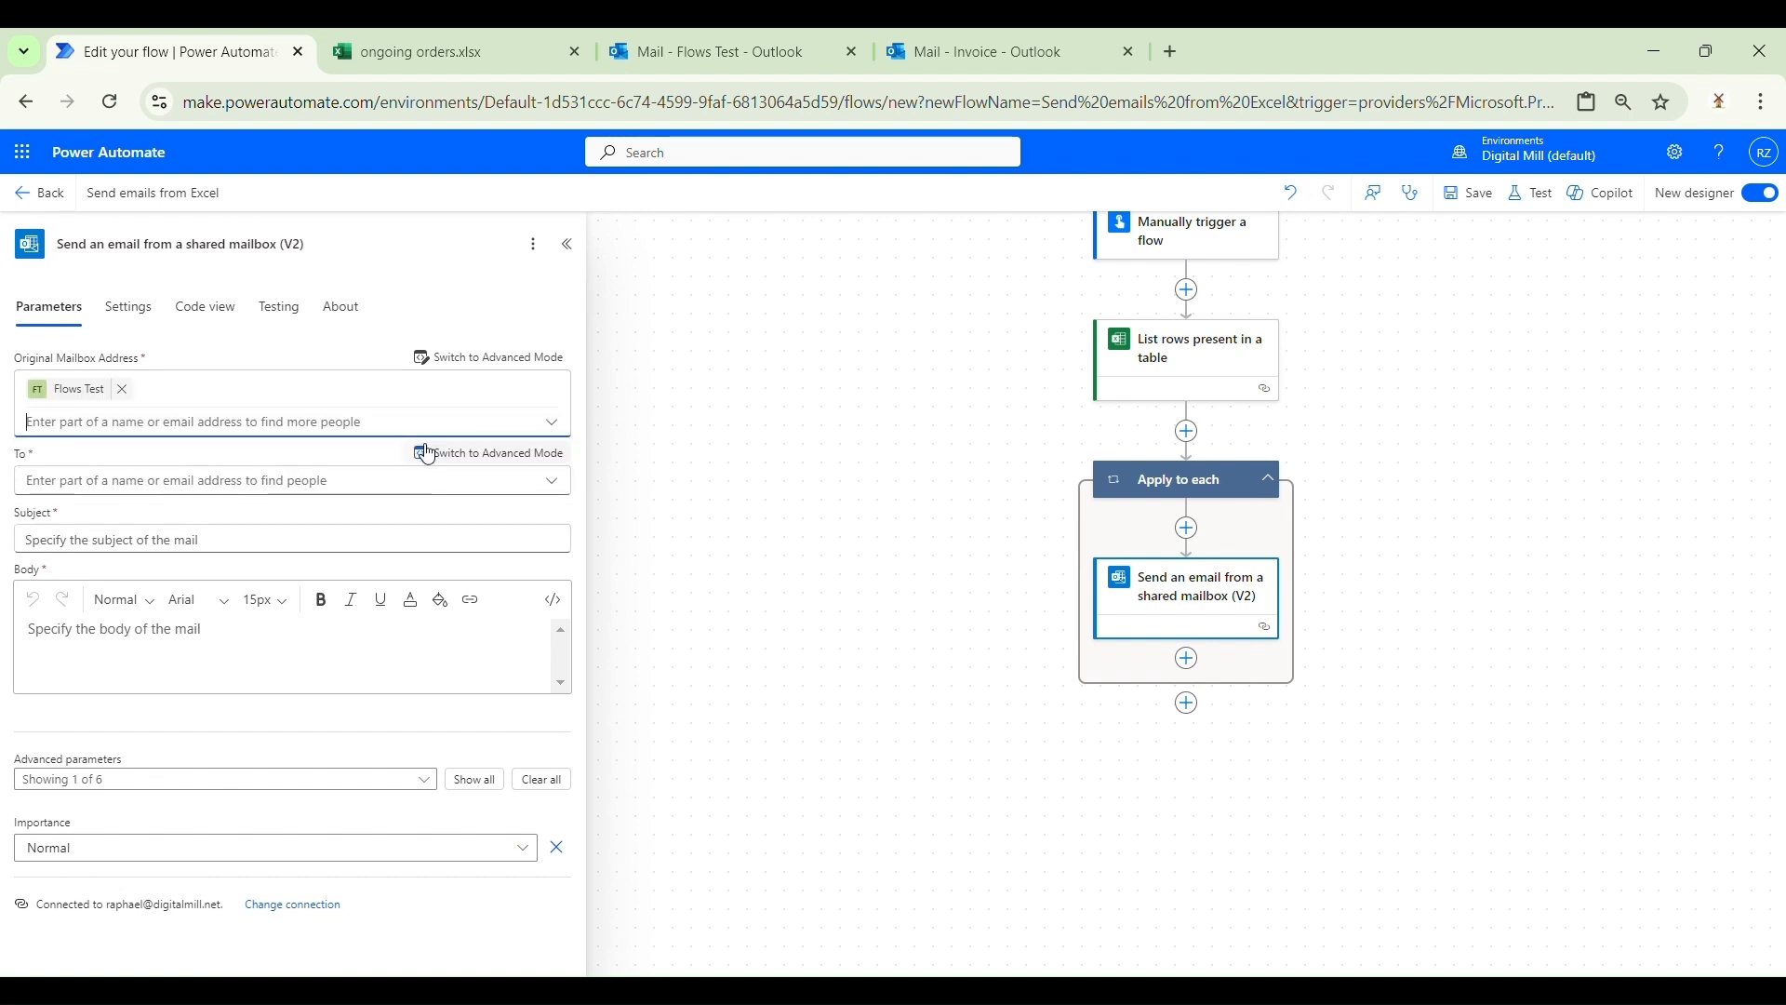
# Step: Enter the invoice mailbox e-mail address as the To recipient
pyautogui.click(365, 481)
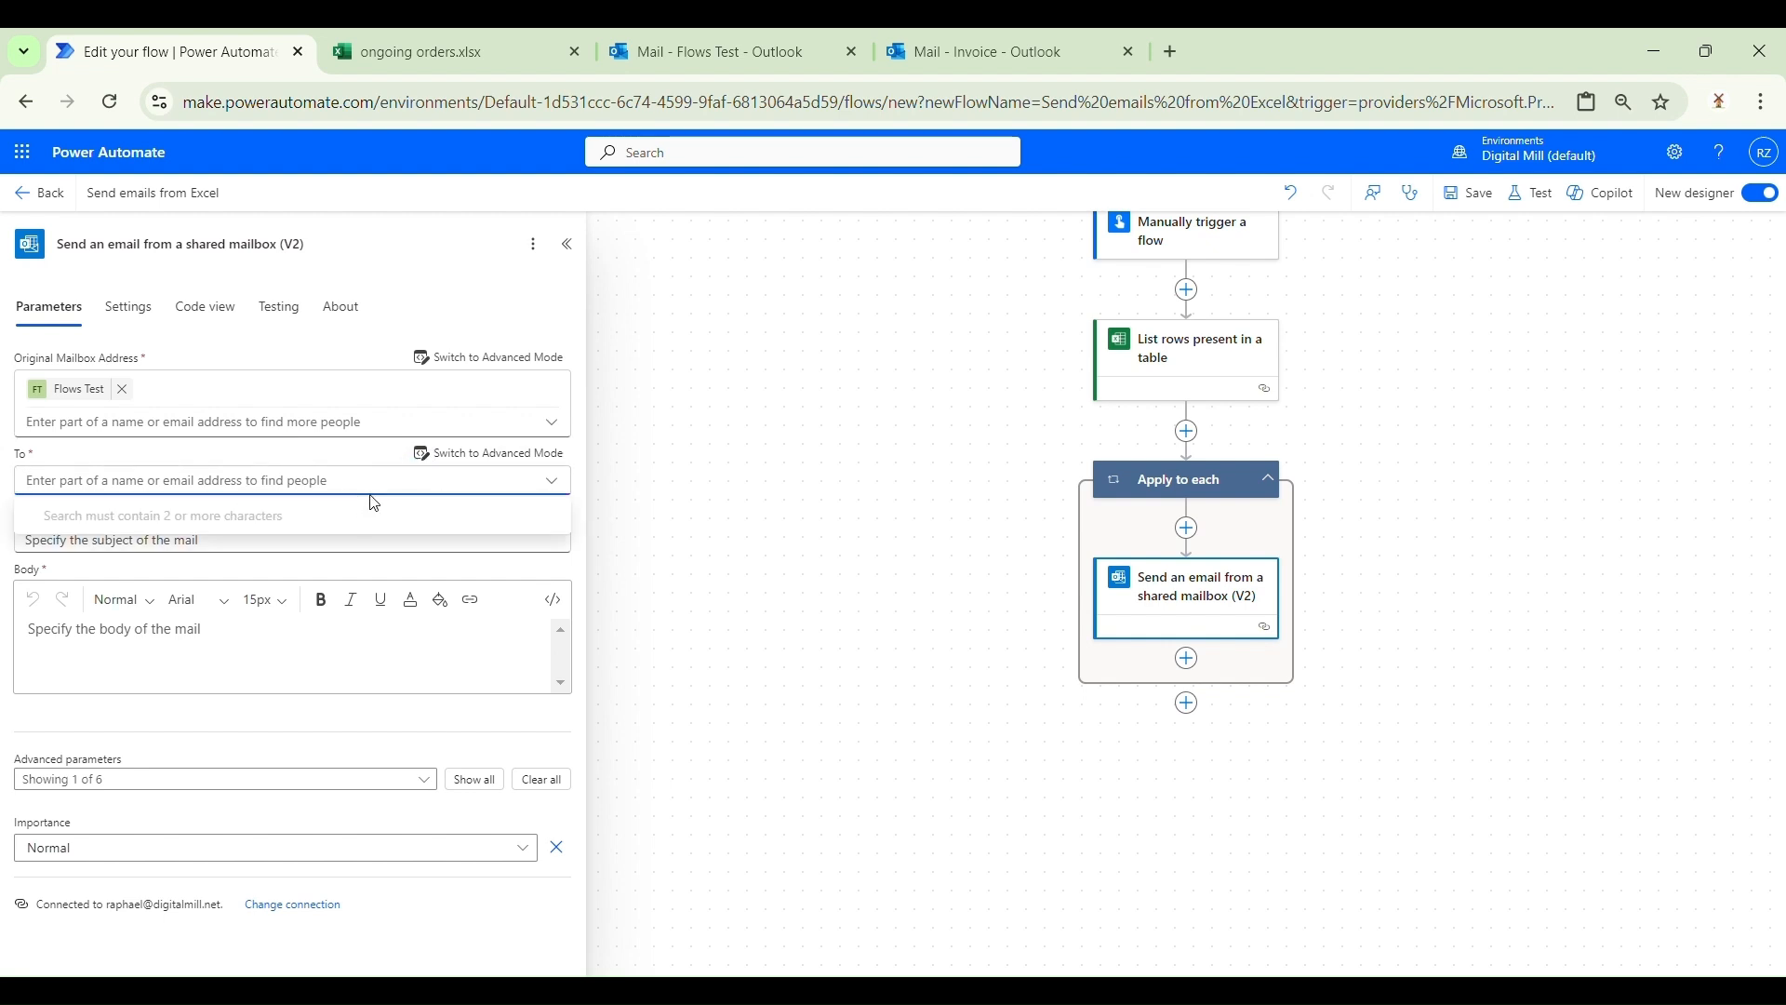
pyautogui.click(522, 456)
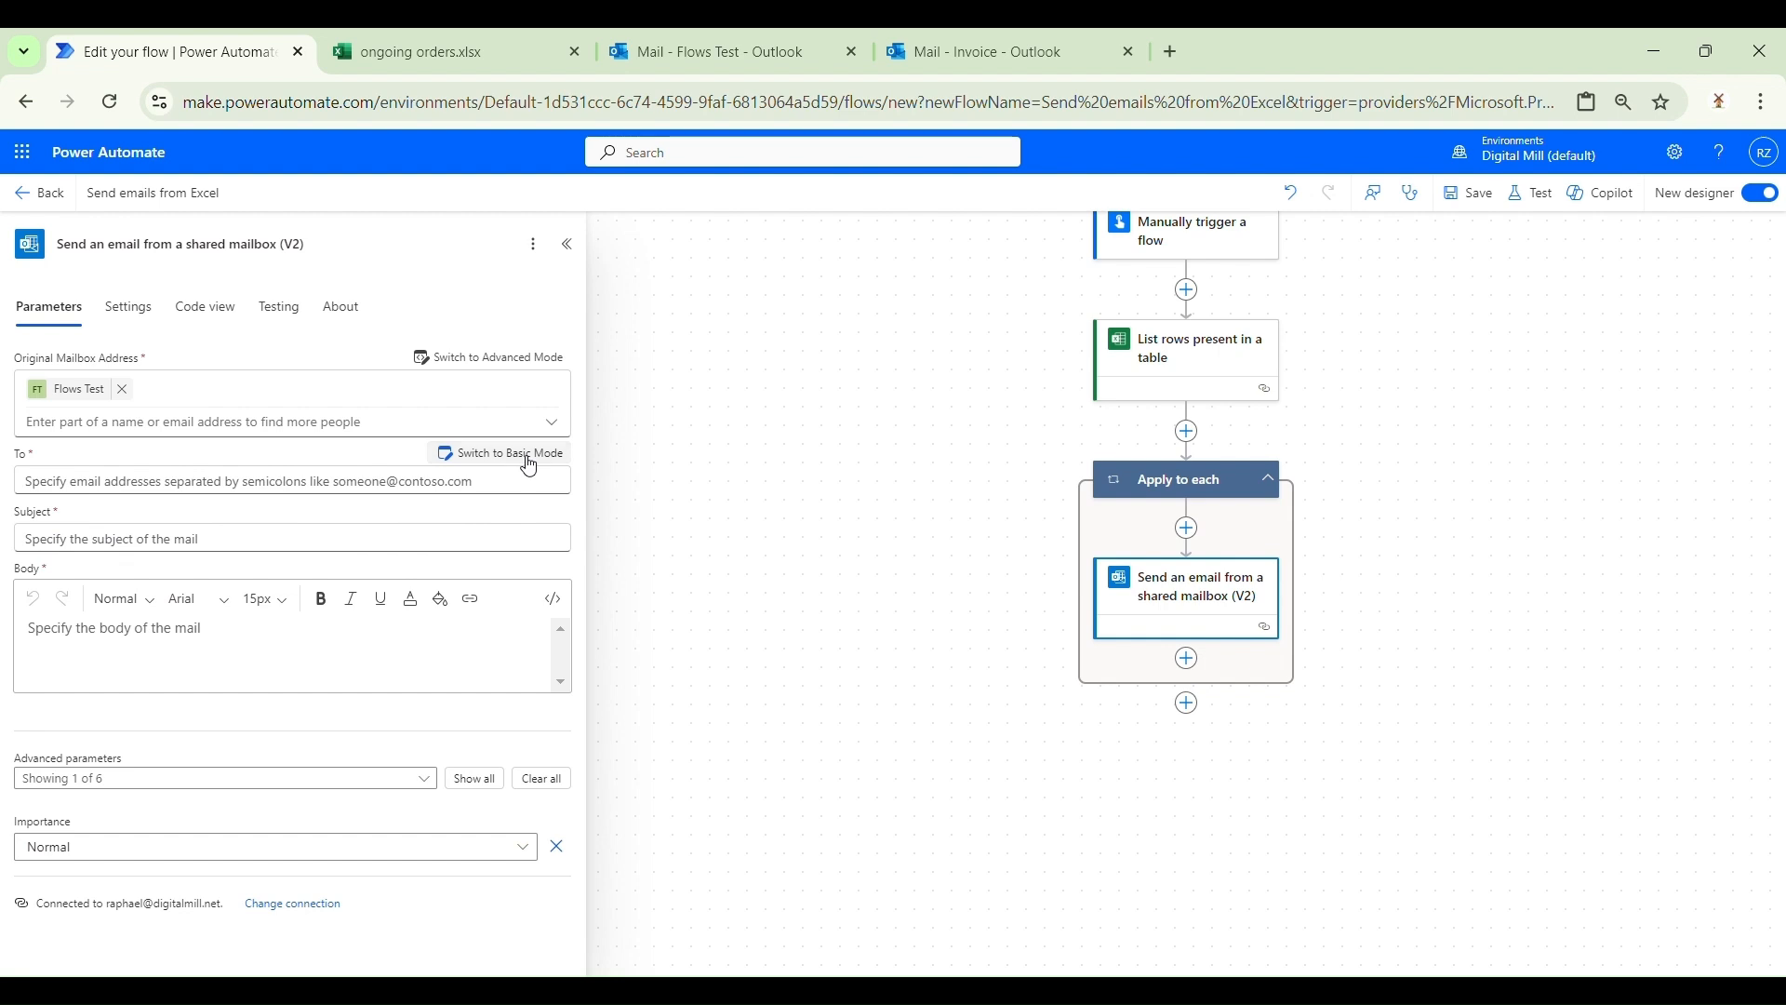
pyautogui.click(530, 456)
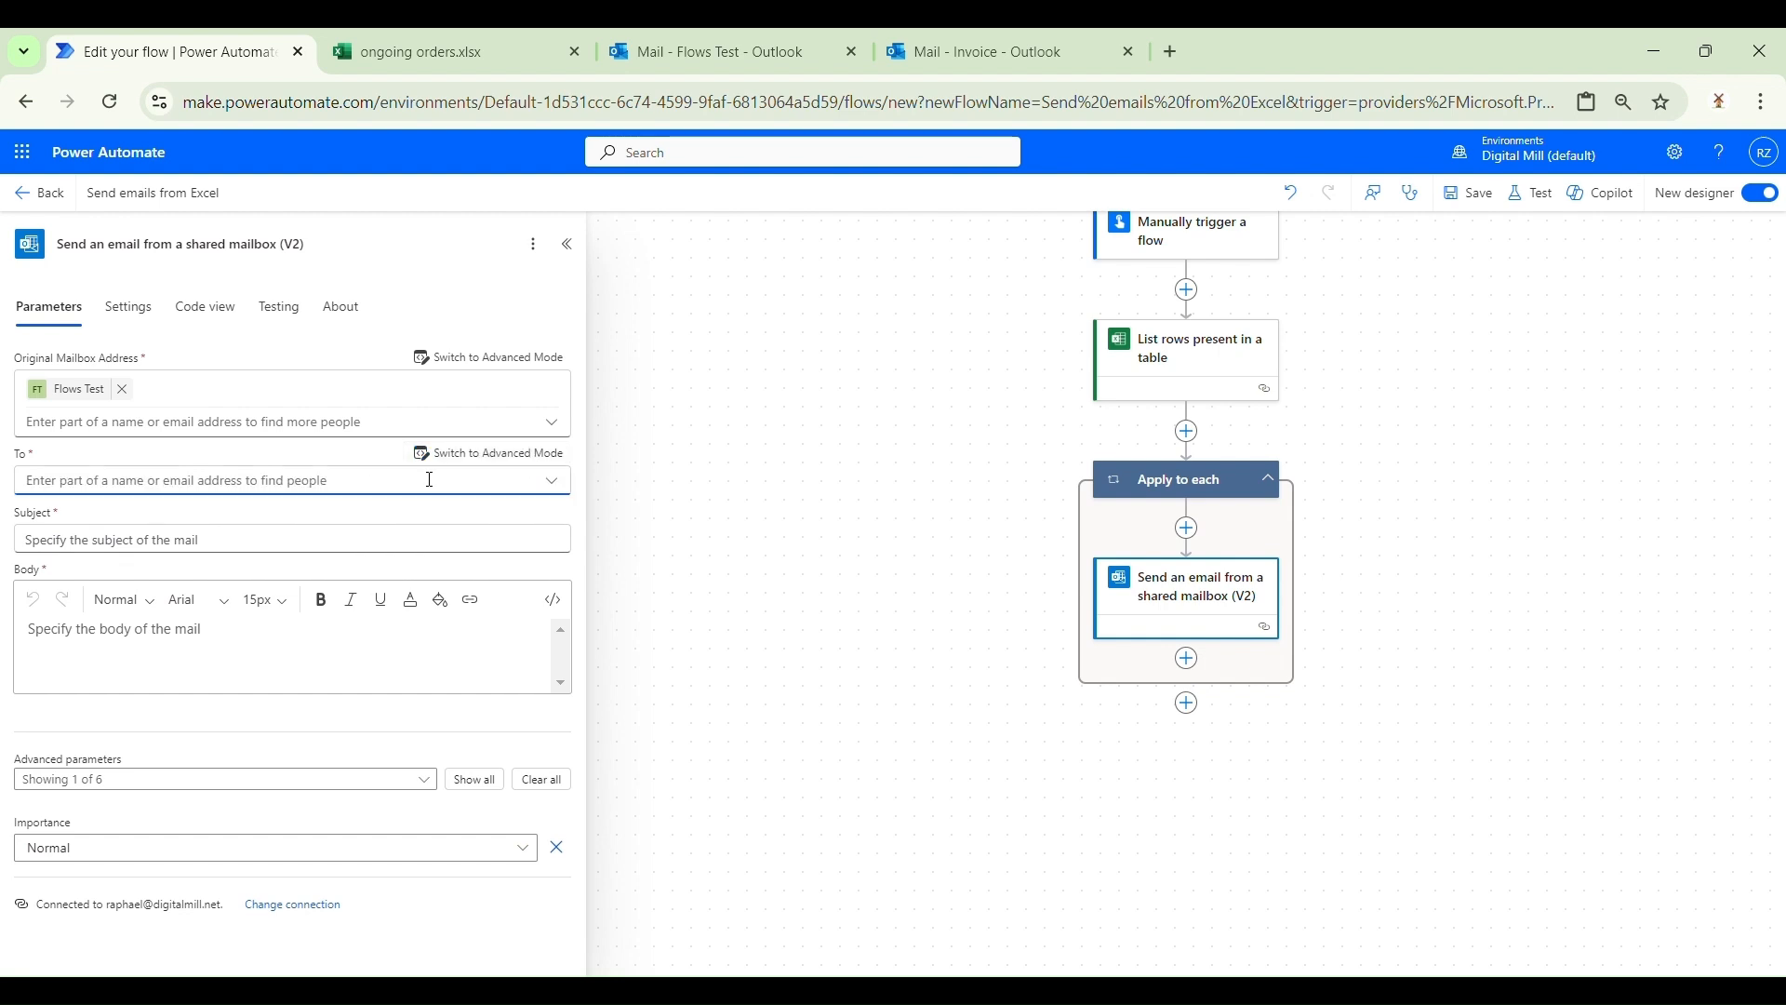
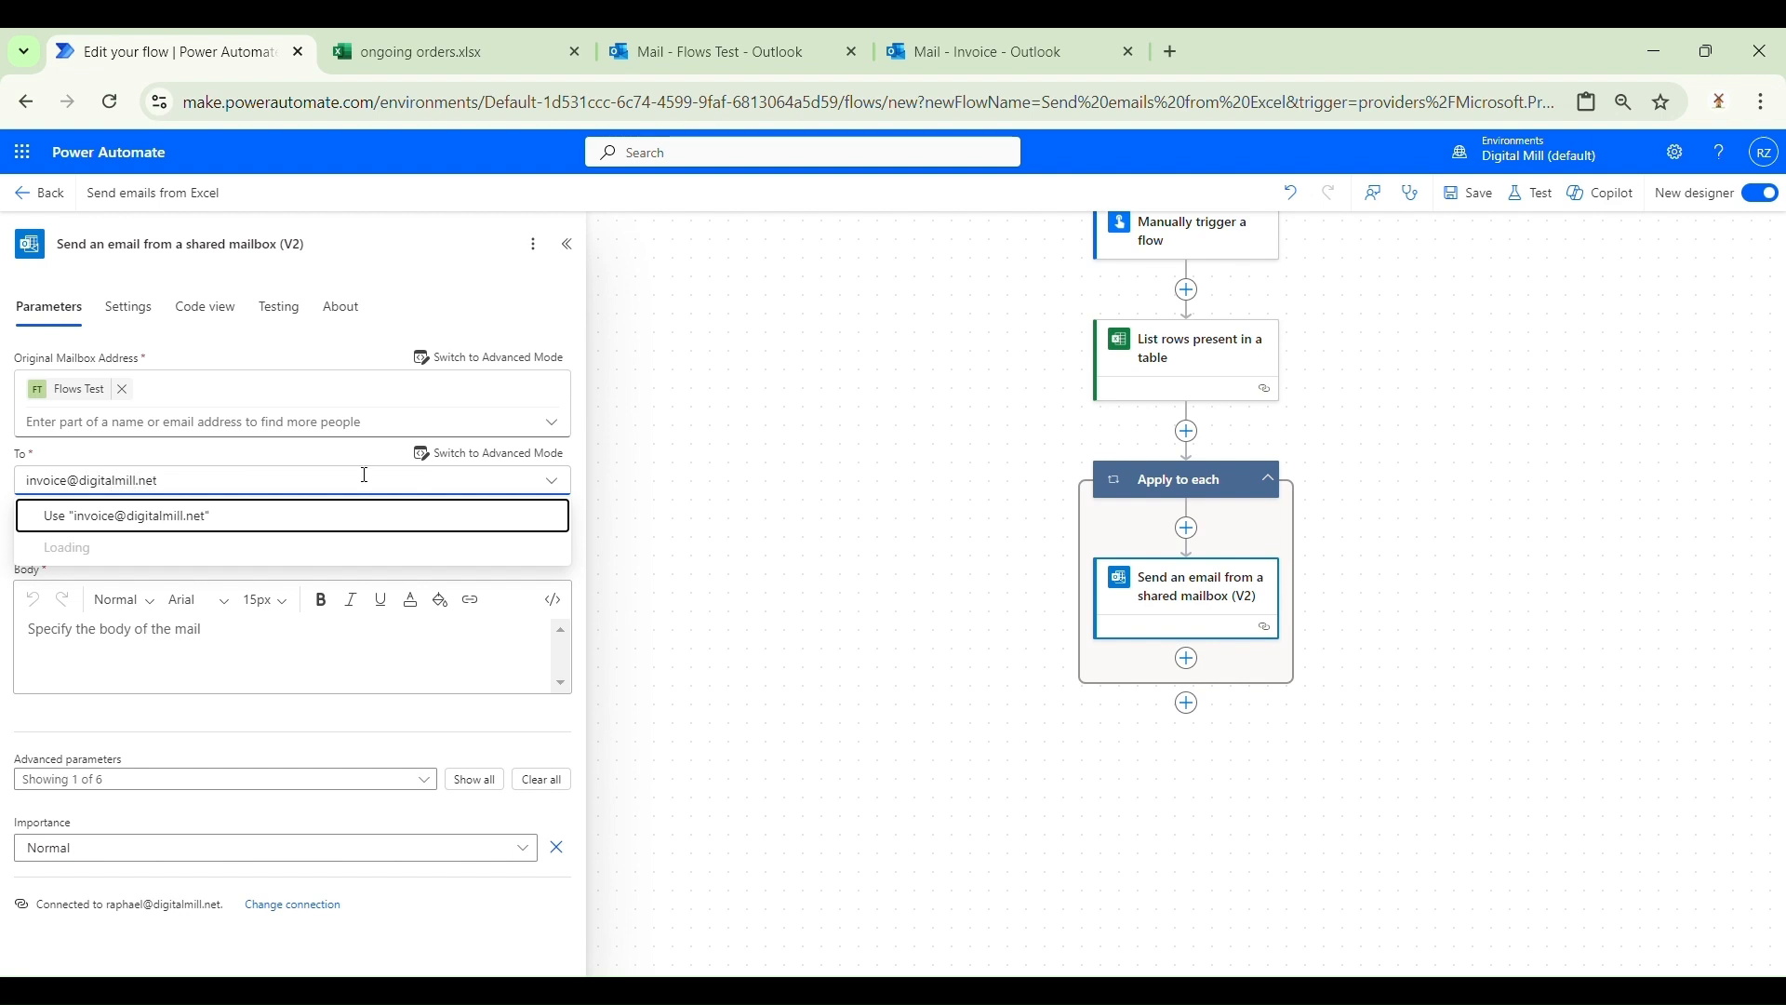
pyautogui.click(220, 518)
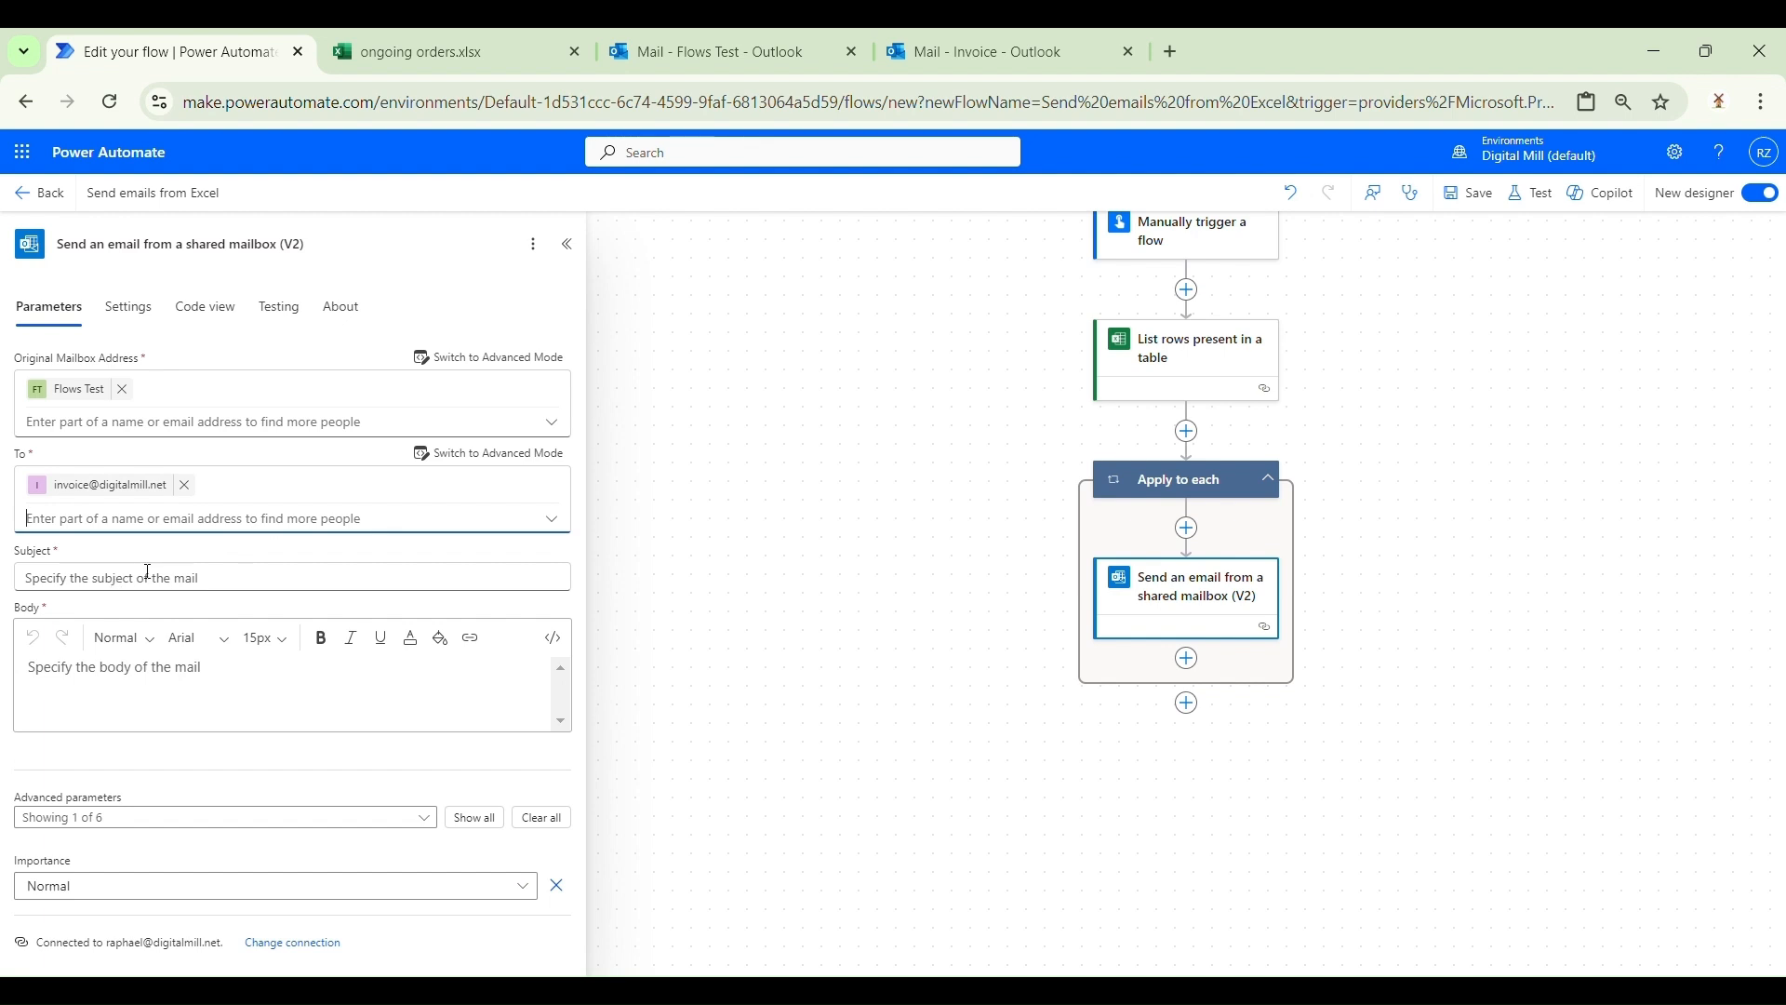
# Step: Copy the Outlook draft's subject and paste 'Digital Mill - New order received - #' into Subject
pyautogui.click(722, 37)
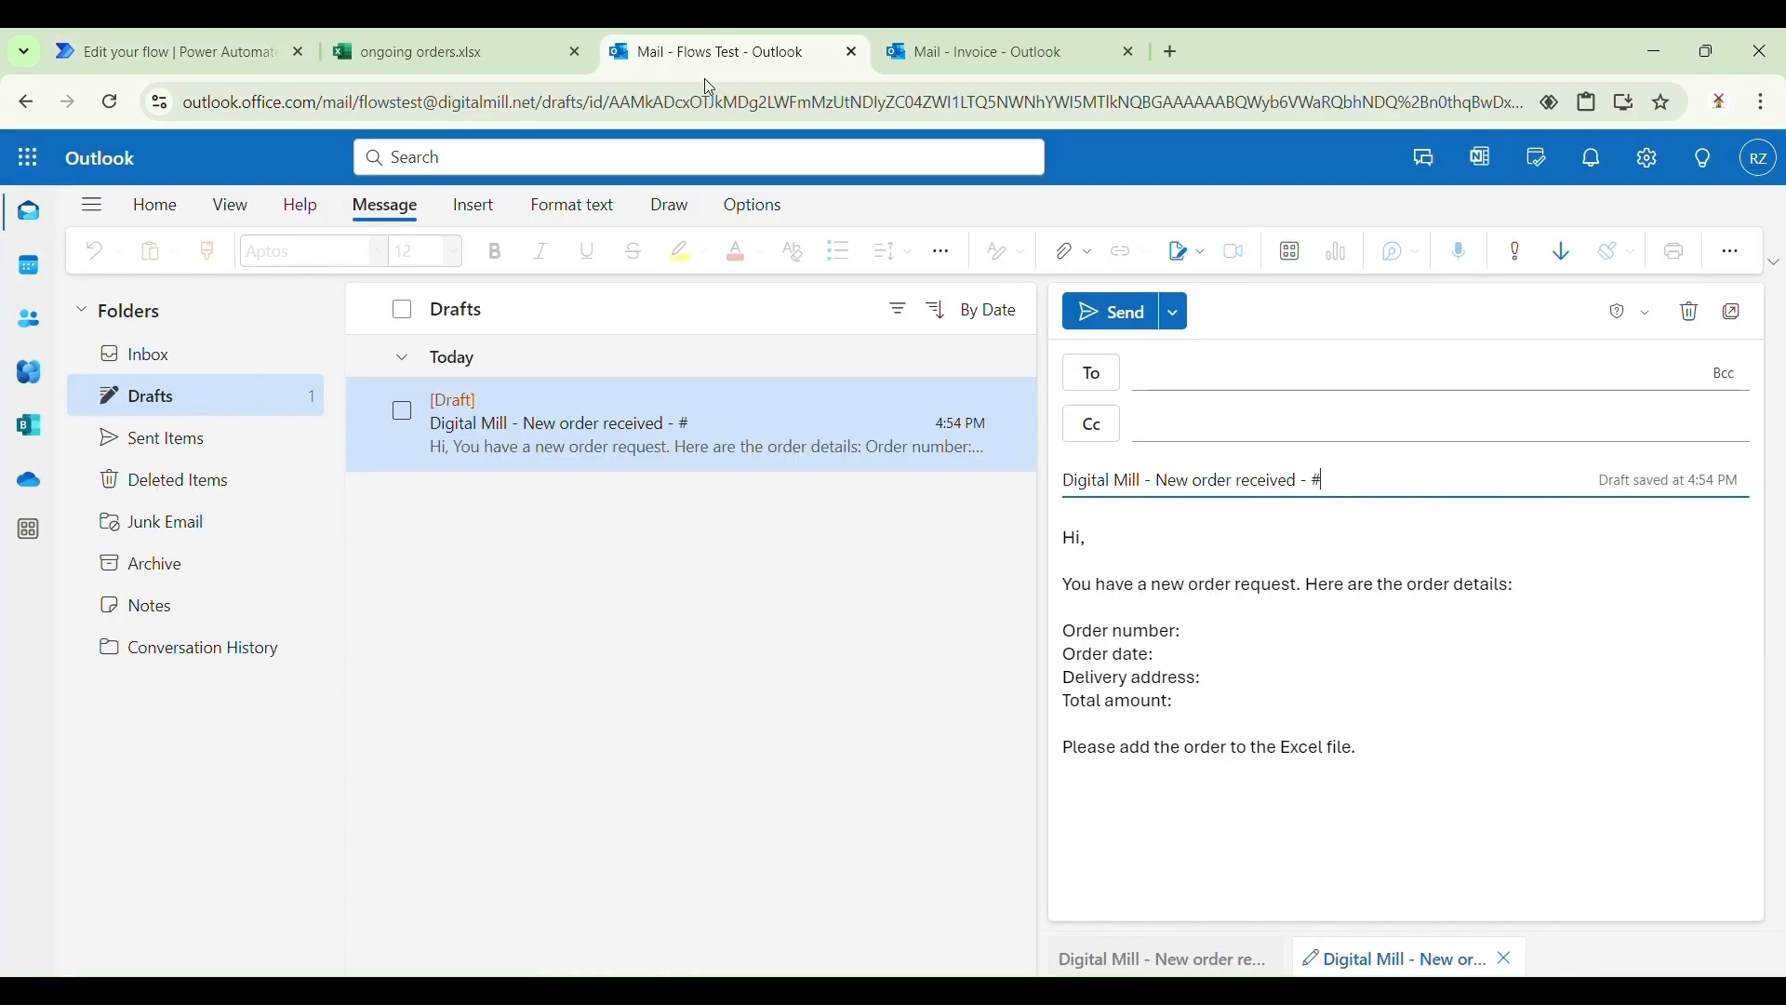
pyautogui.tripleClick(1358, 489)
pyautogui.hotkey('ctrl', 'c')
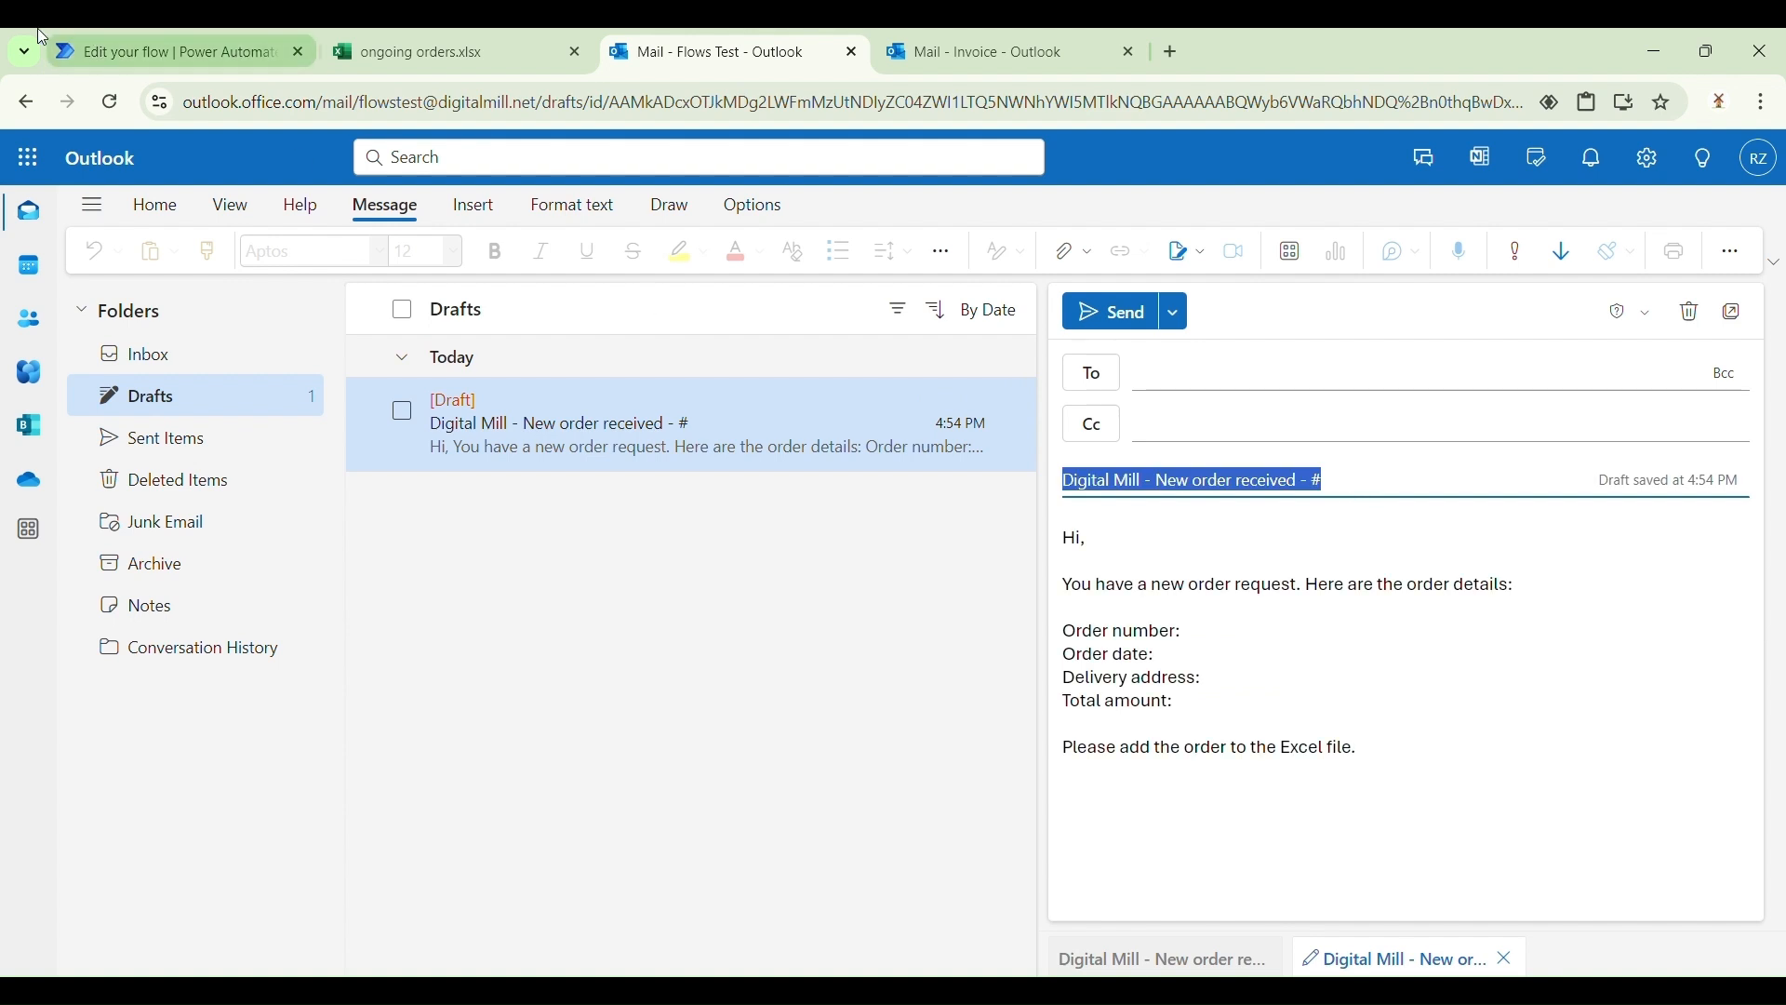
pyautogui.click(167, 51)
pyautogui.click(257, 586)
pyautogui.hotkey('ctrl', 'v')
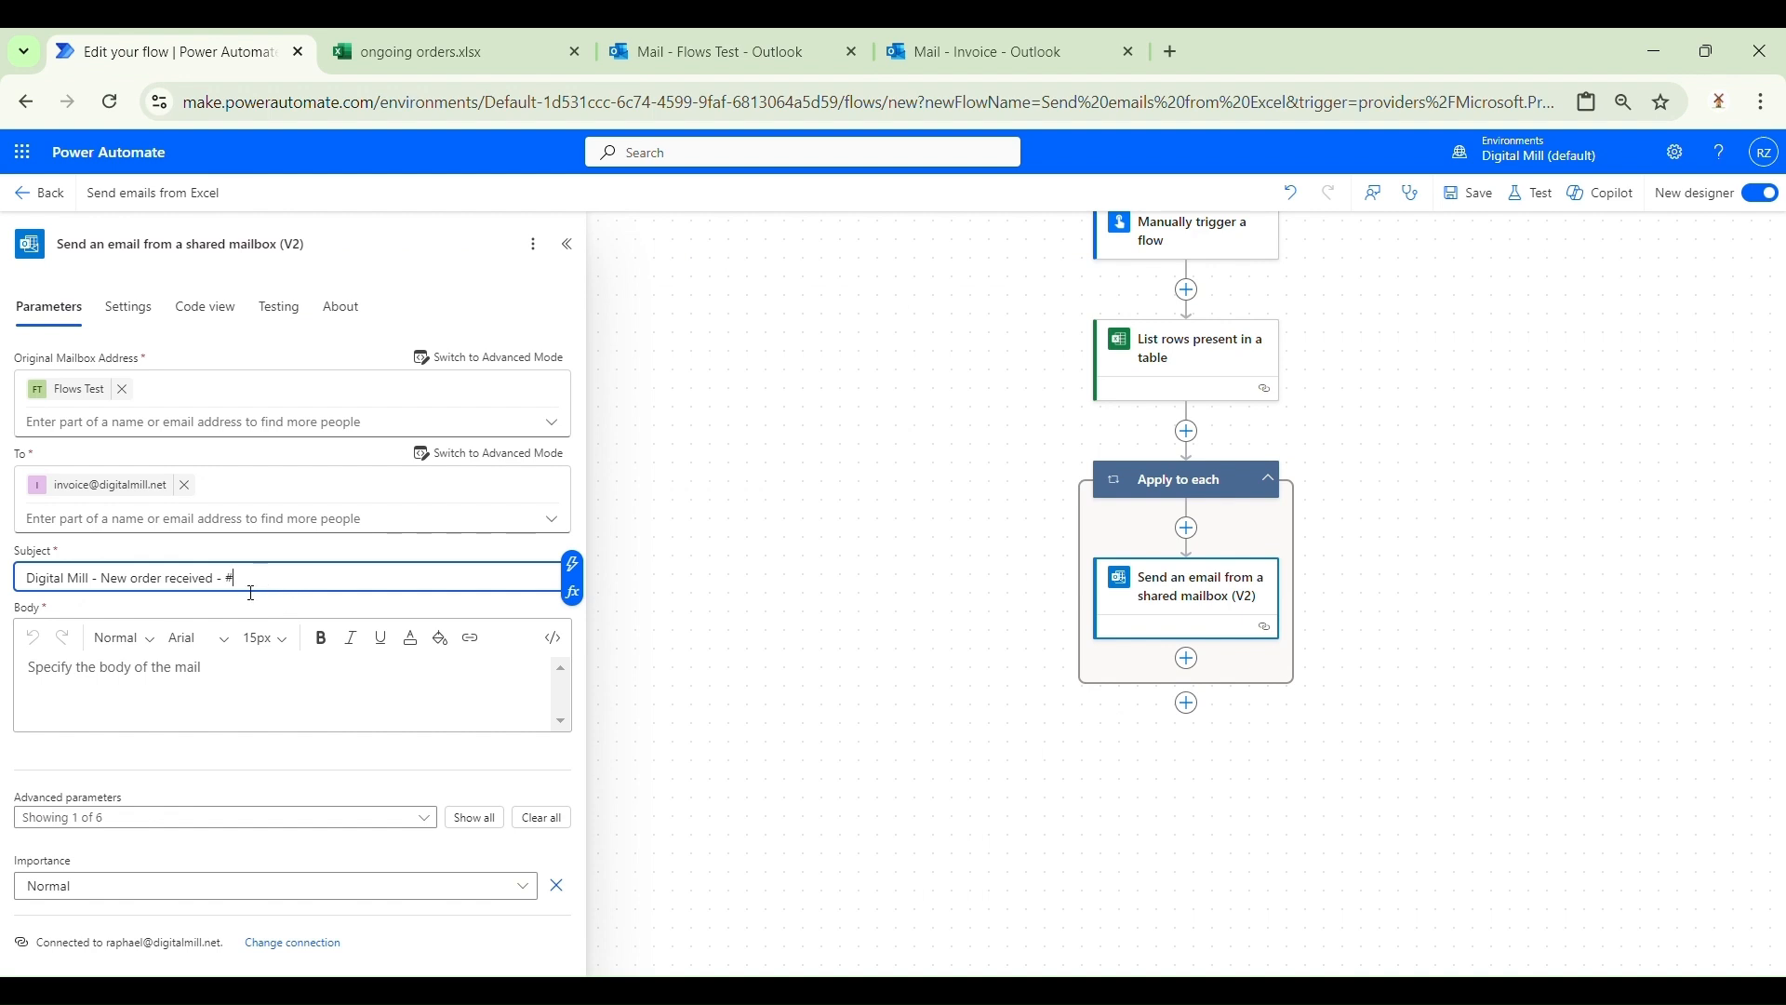
# Step: Insert the order_number dynamic content after the '#' in the subject
pyautogui.click(573, 563)
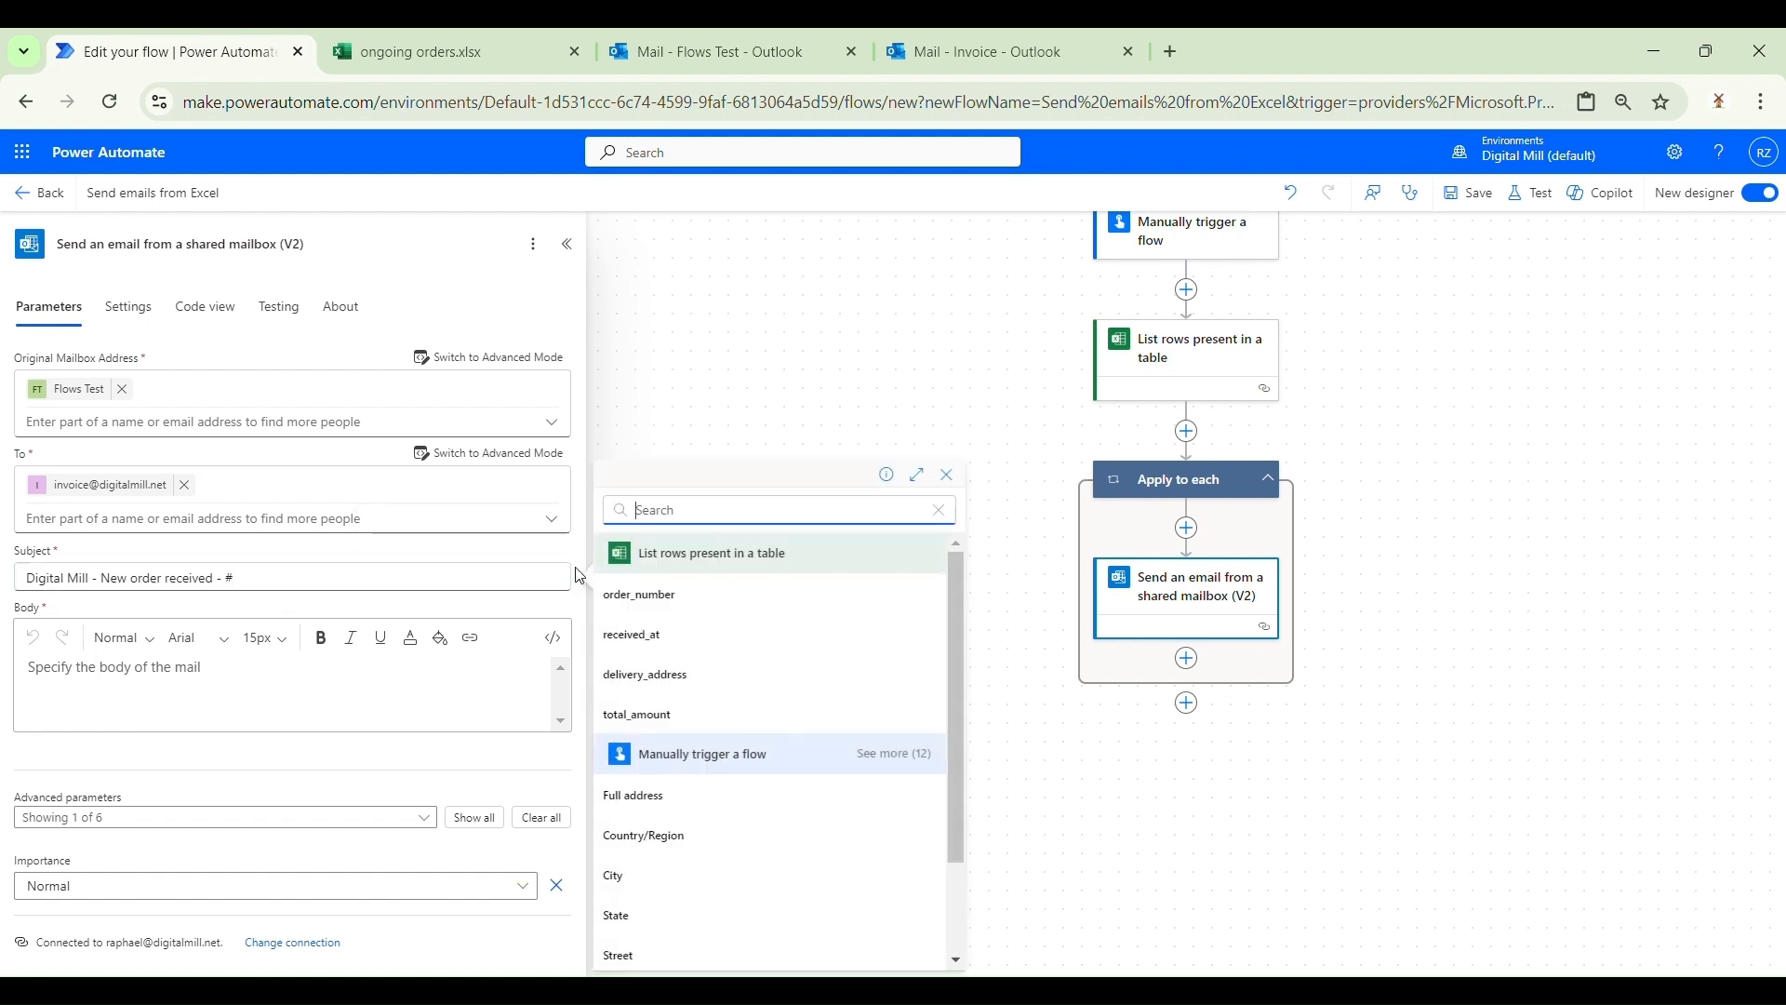
pyautogui.click(699, 611)
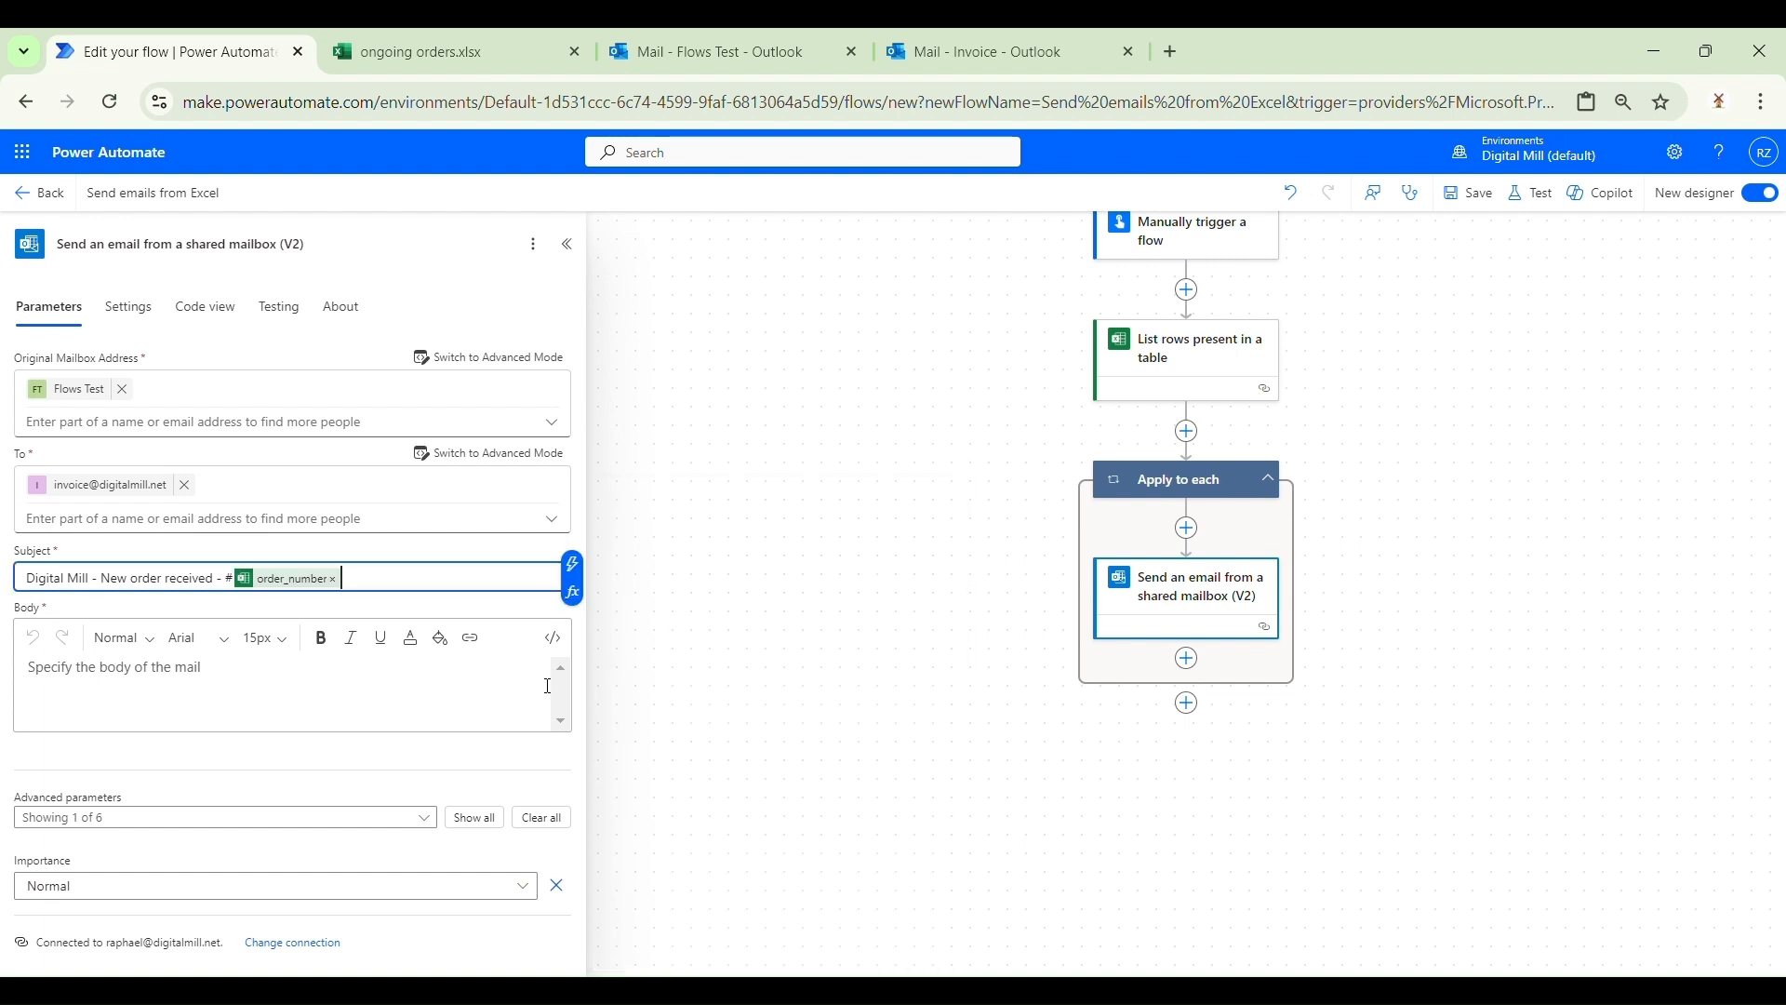
pyautogui.doubleClick(229, 579)
# Step: Copy the Outlook draft's order-request text and paste it into the email Body
pyautogui.click(761, 41)
pyautogui.click(1441, 806)
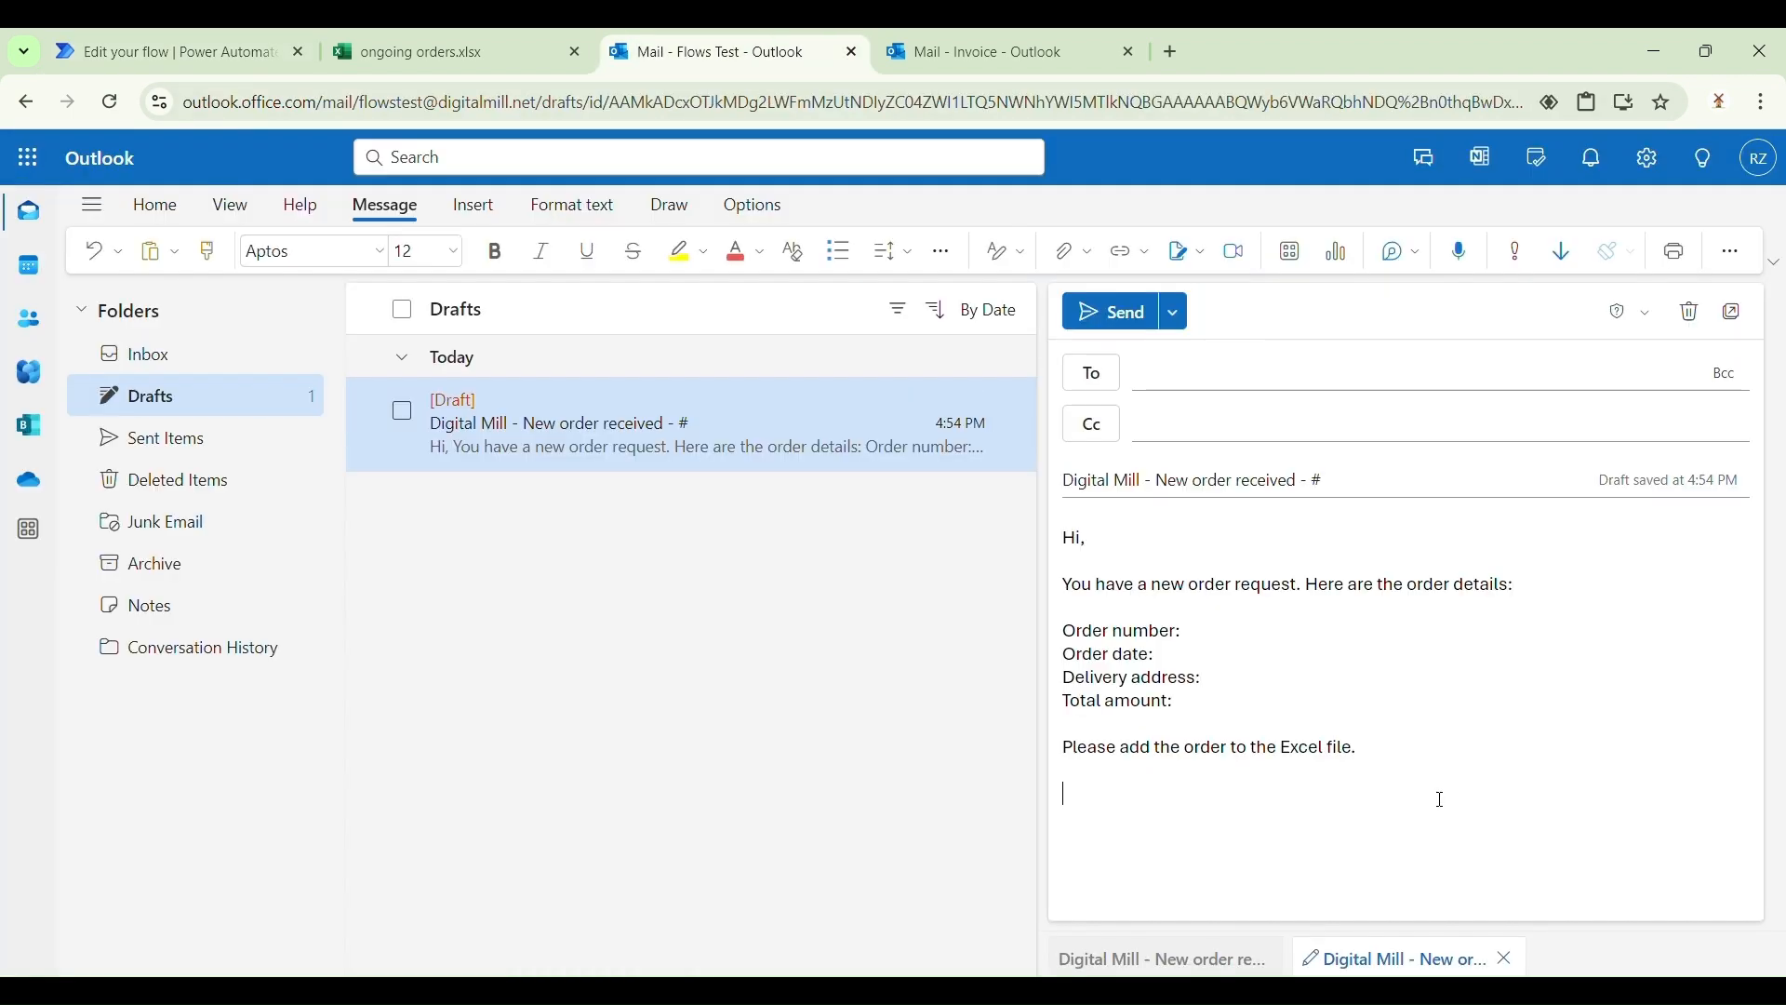
pyautogui.hotkey('ctrl', 'a')
pyautogui.hotkey('ctrl', 'c')
pyautogui.click(167, 51)
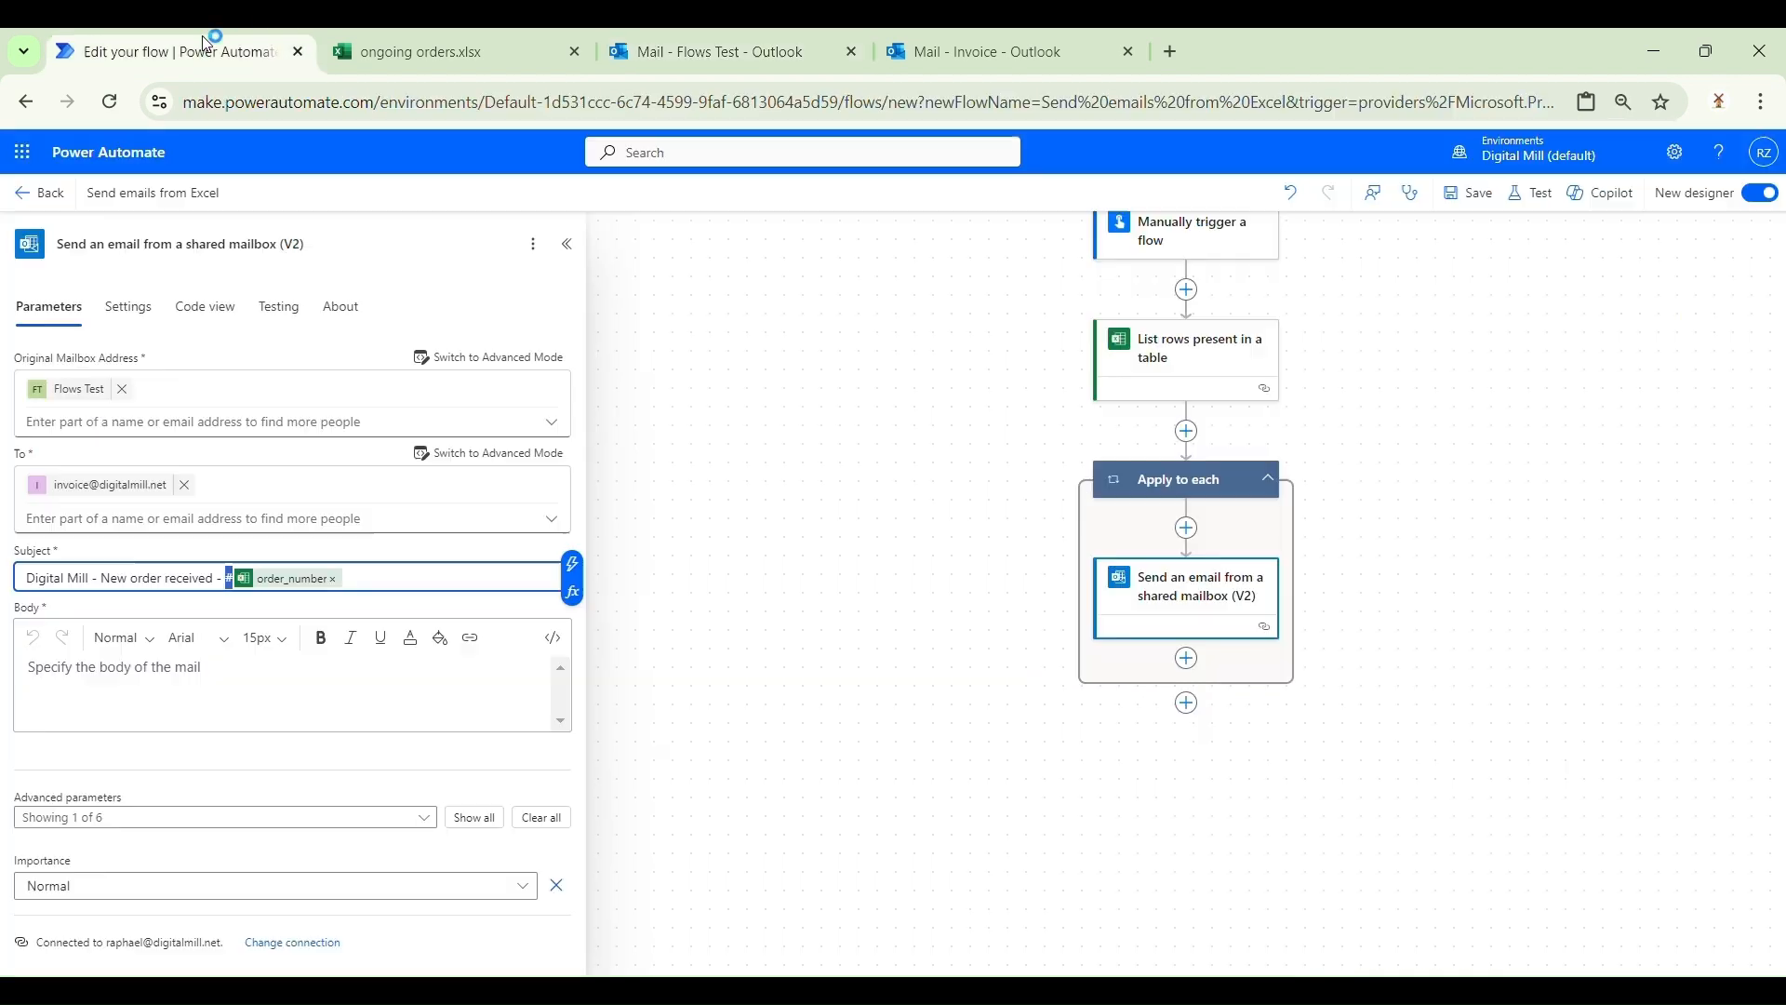
pyautogui.click(218, 718)
pyautogui.hotkey('ctrl', 'v')
pyautogui.scroll(-1, 279, 726)
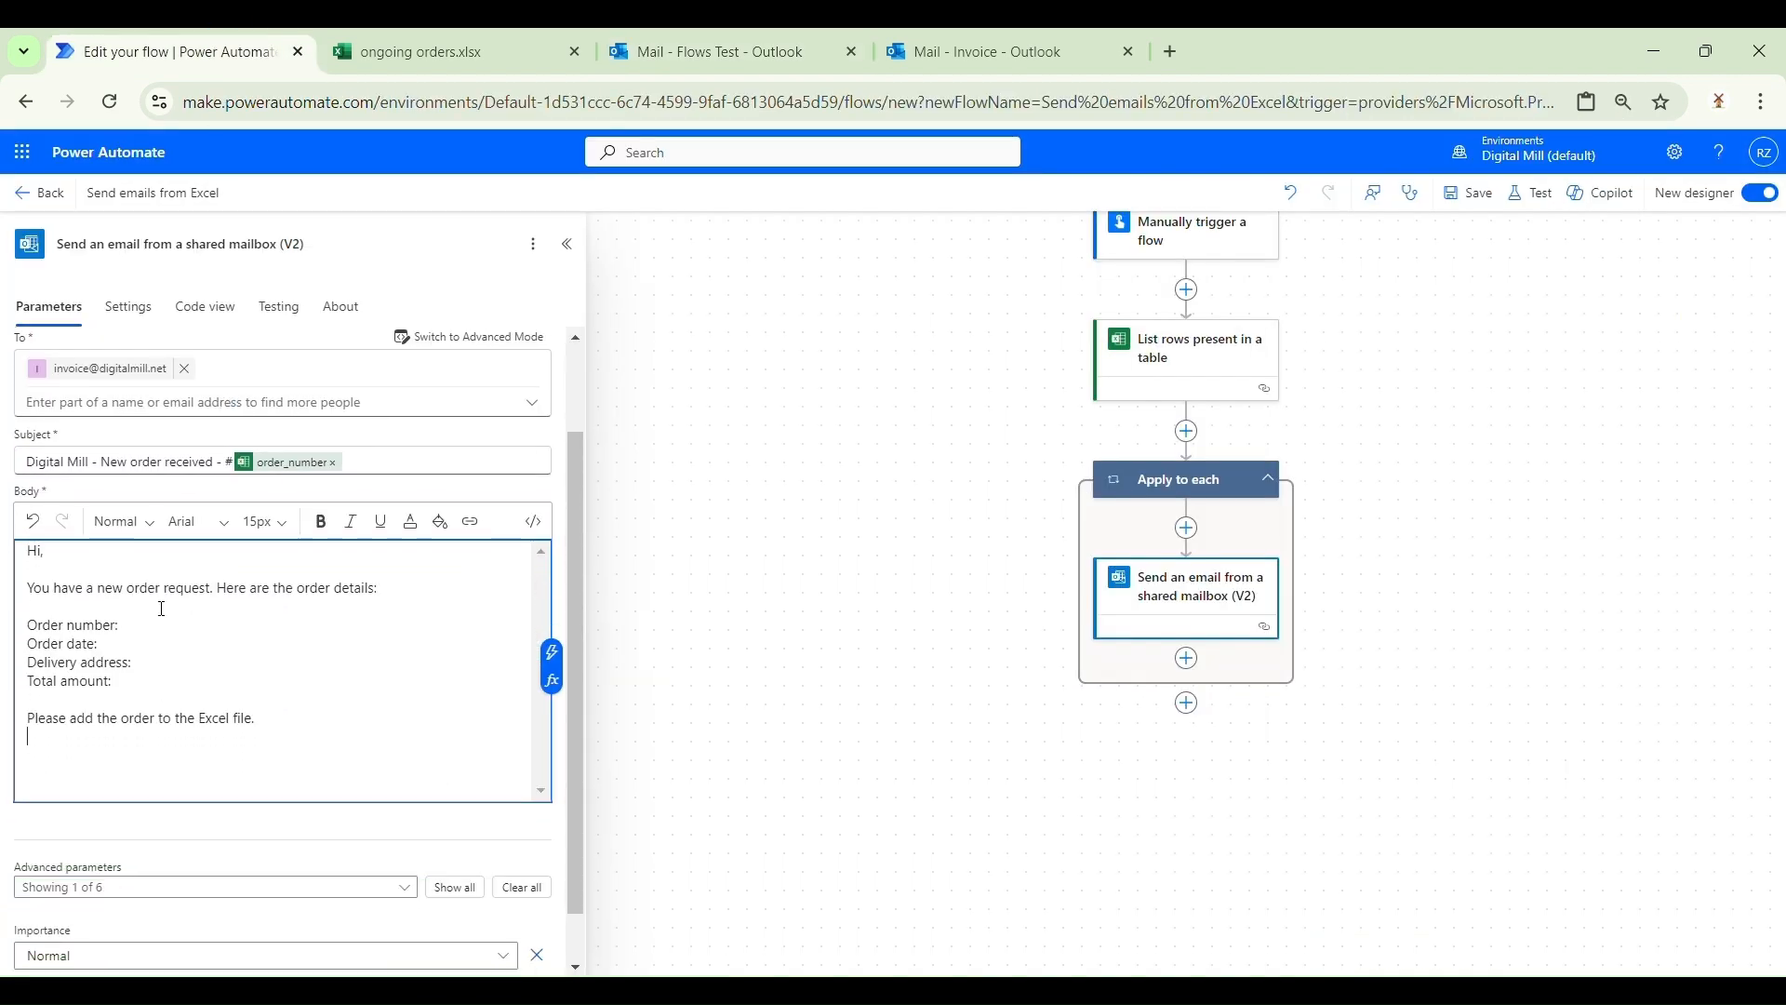
# Step: Bold the Order number, Order date, Delivery address and Total amount labels in the body
pyautogui.click(177, 625)
pyautogui.hotkey('ctrl', 'shift', 'Left')
pyautogui.hotkey('ctrl', 'shift', 'Left')
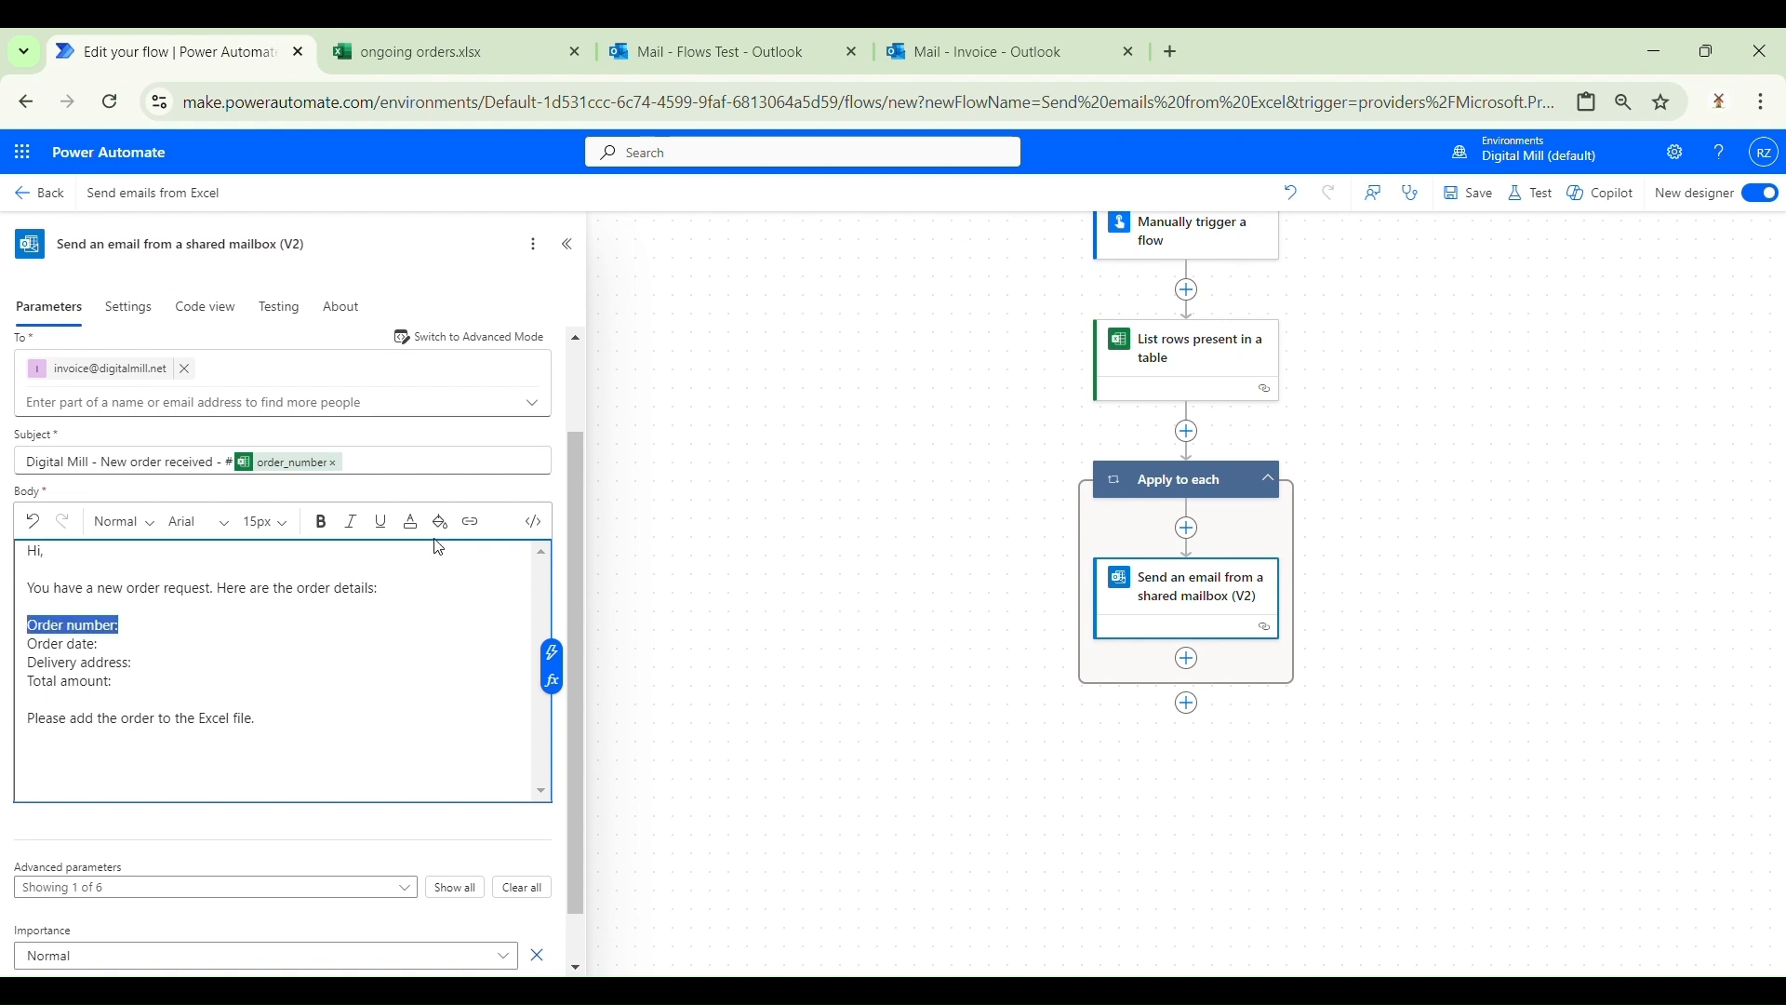
pyautogui.click(335, 527)
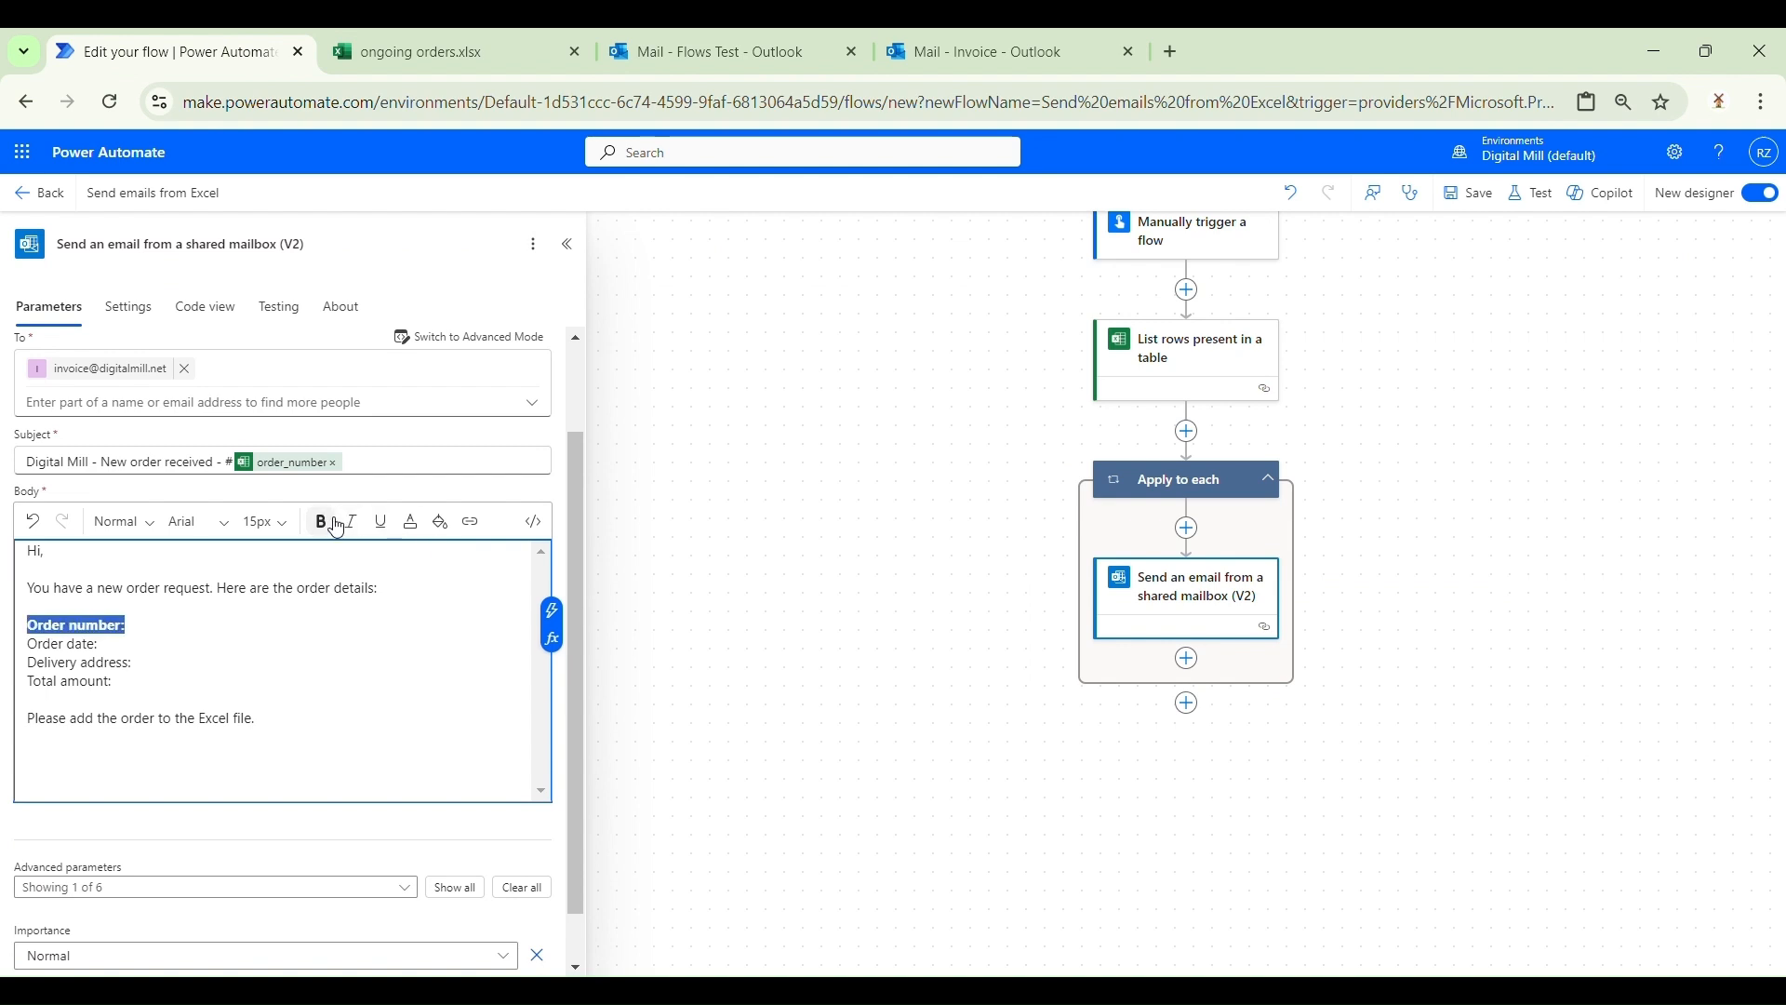
pyautogui.press('Down')
pyautogui.hotkey('ctrl', 'shift', 'Right')
pyautogui.hotkey('ctrl', 'shift', 'Right')
pyautogui.click(337, 529)
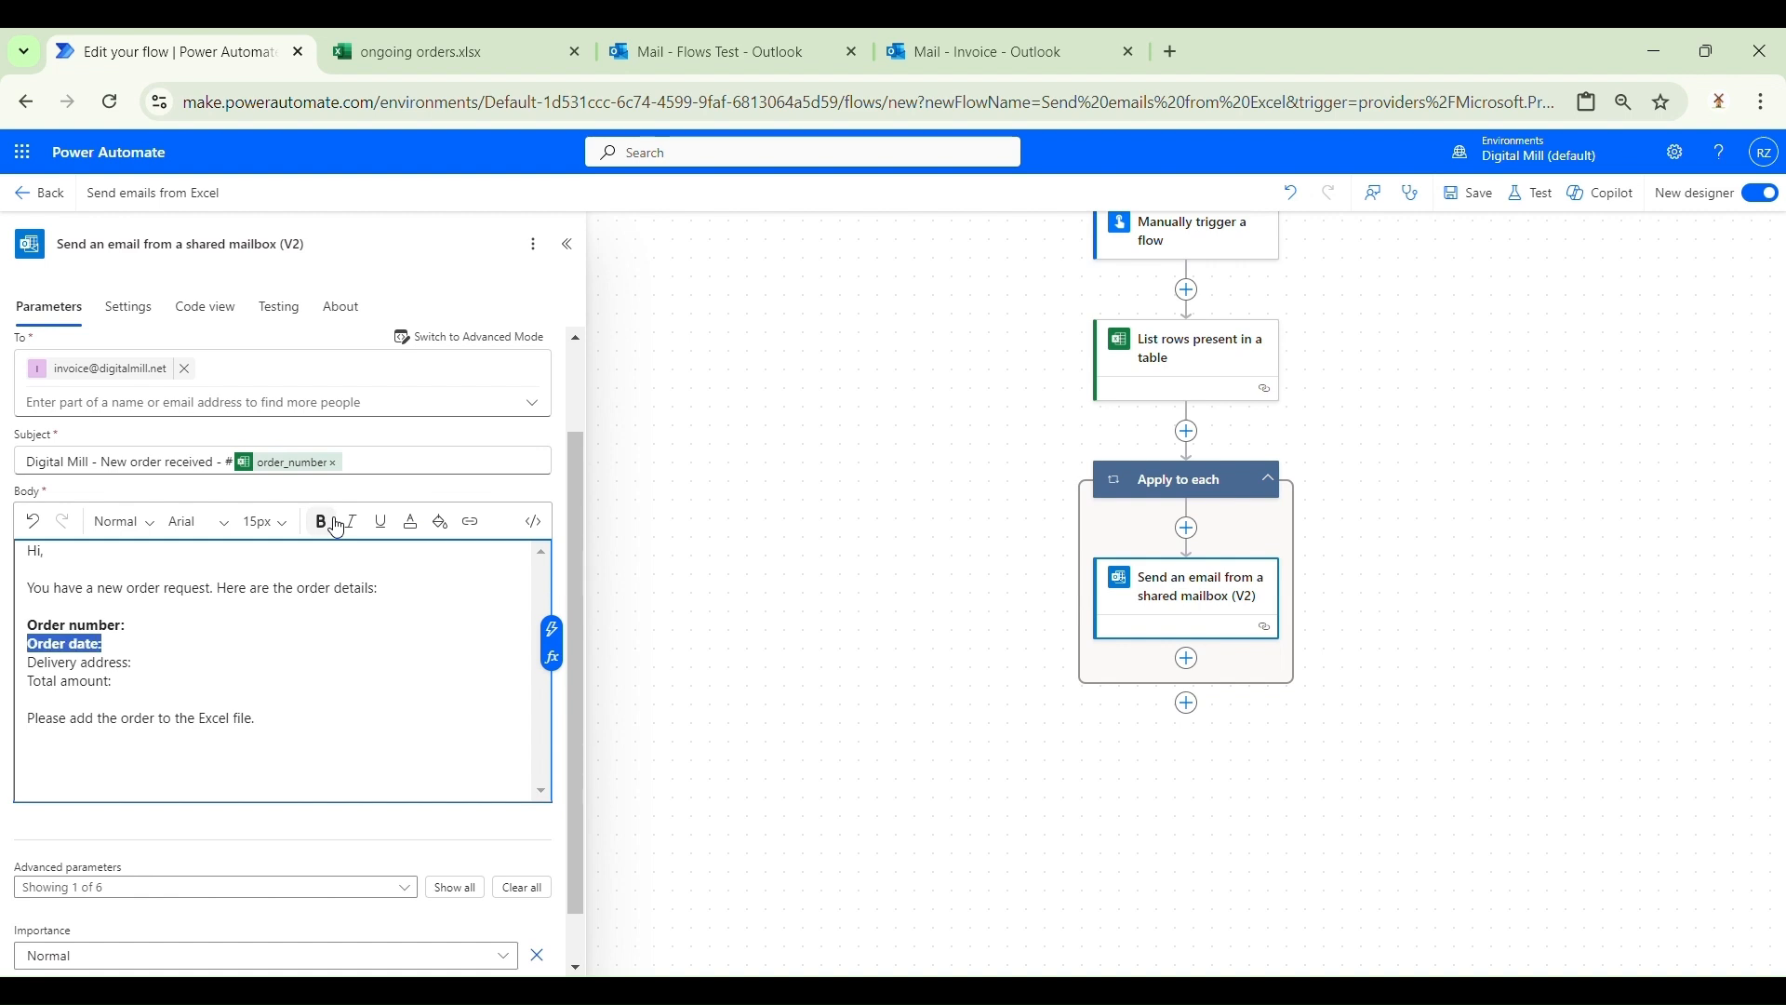
pyautogui.press('Down')
pyautogui.hotkey('ctrl', 'shift', 'Right')
pyautogui.hotkey('ctrl', 'shift', 'Right')
pyautogui.hotkey('shift', 'Right')
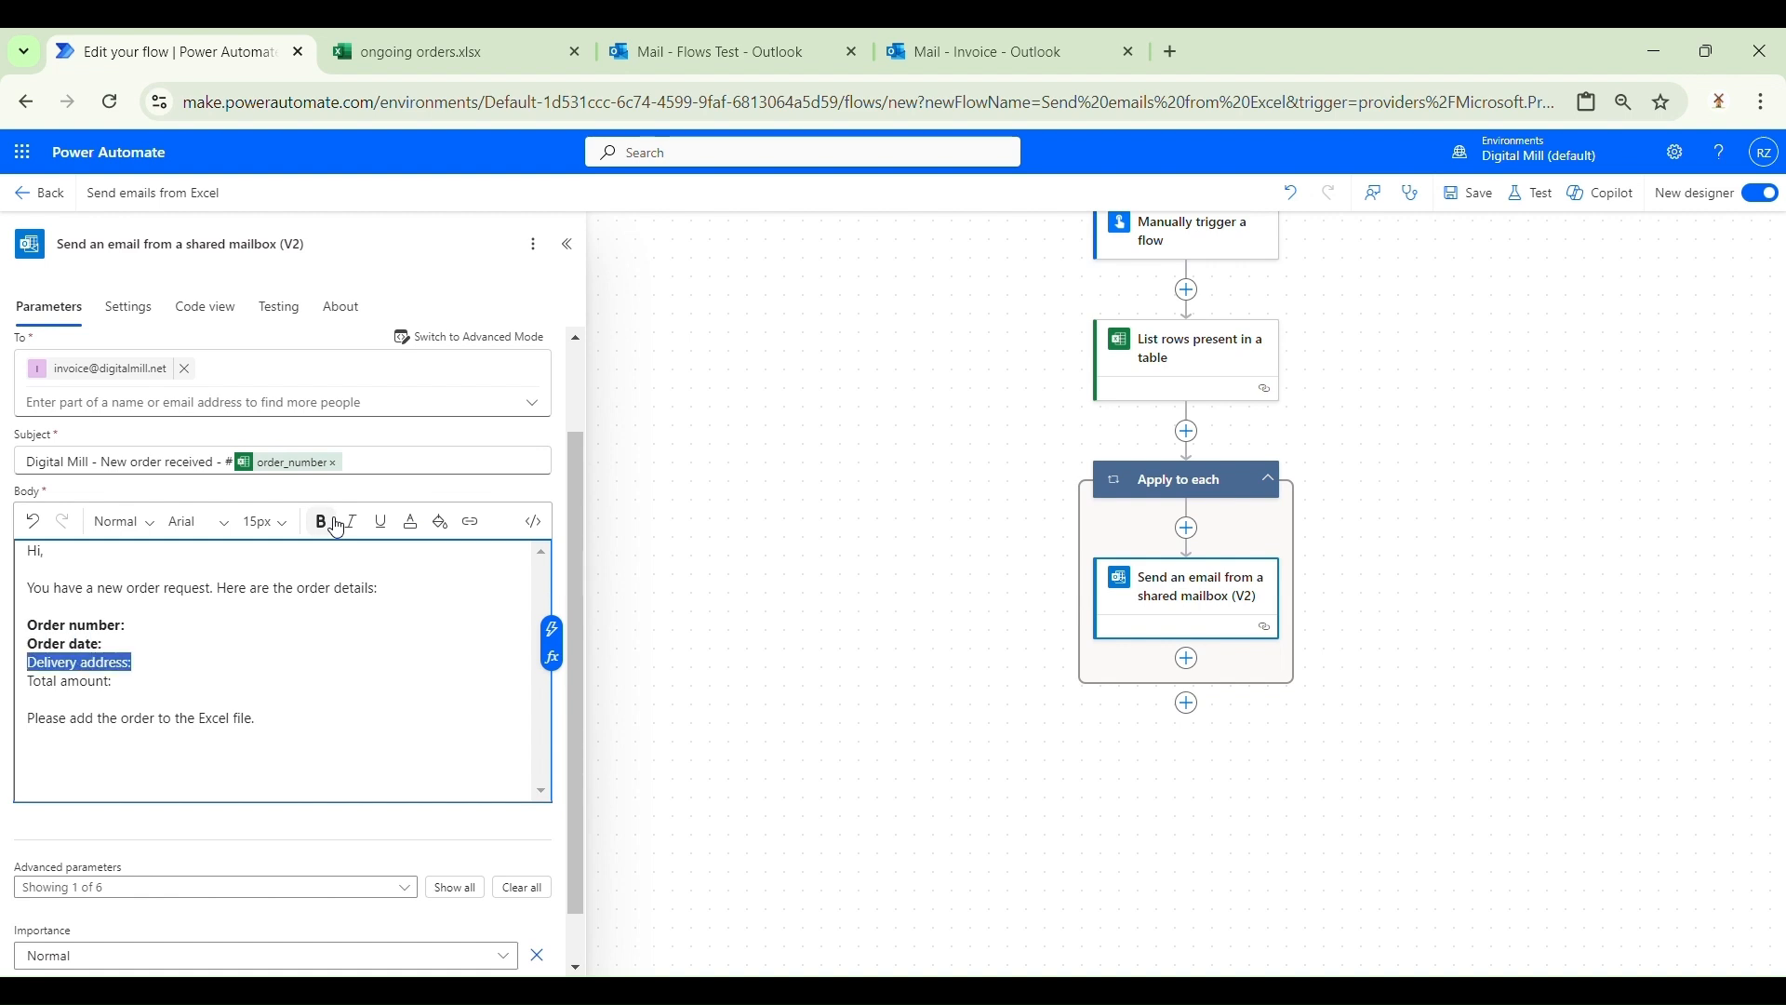
pyautogui.click(337, 529)
pyautogui.press('Down')
pyautogui.hotkey('ctrl', 'shift', 'Left')
pyautogui.hotkey('ctrl', 'shift', 'Left')
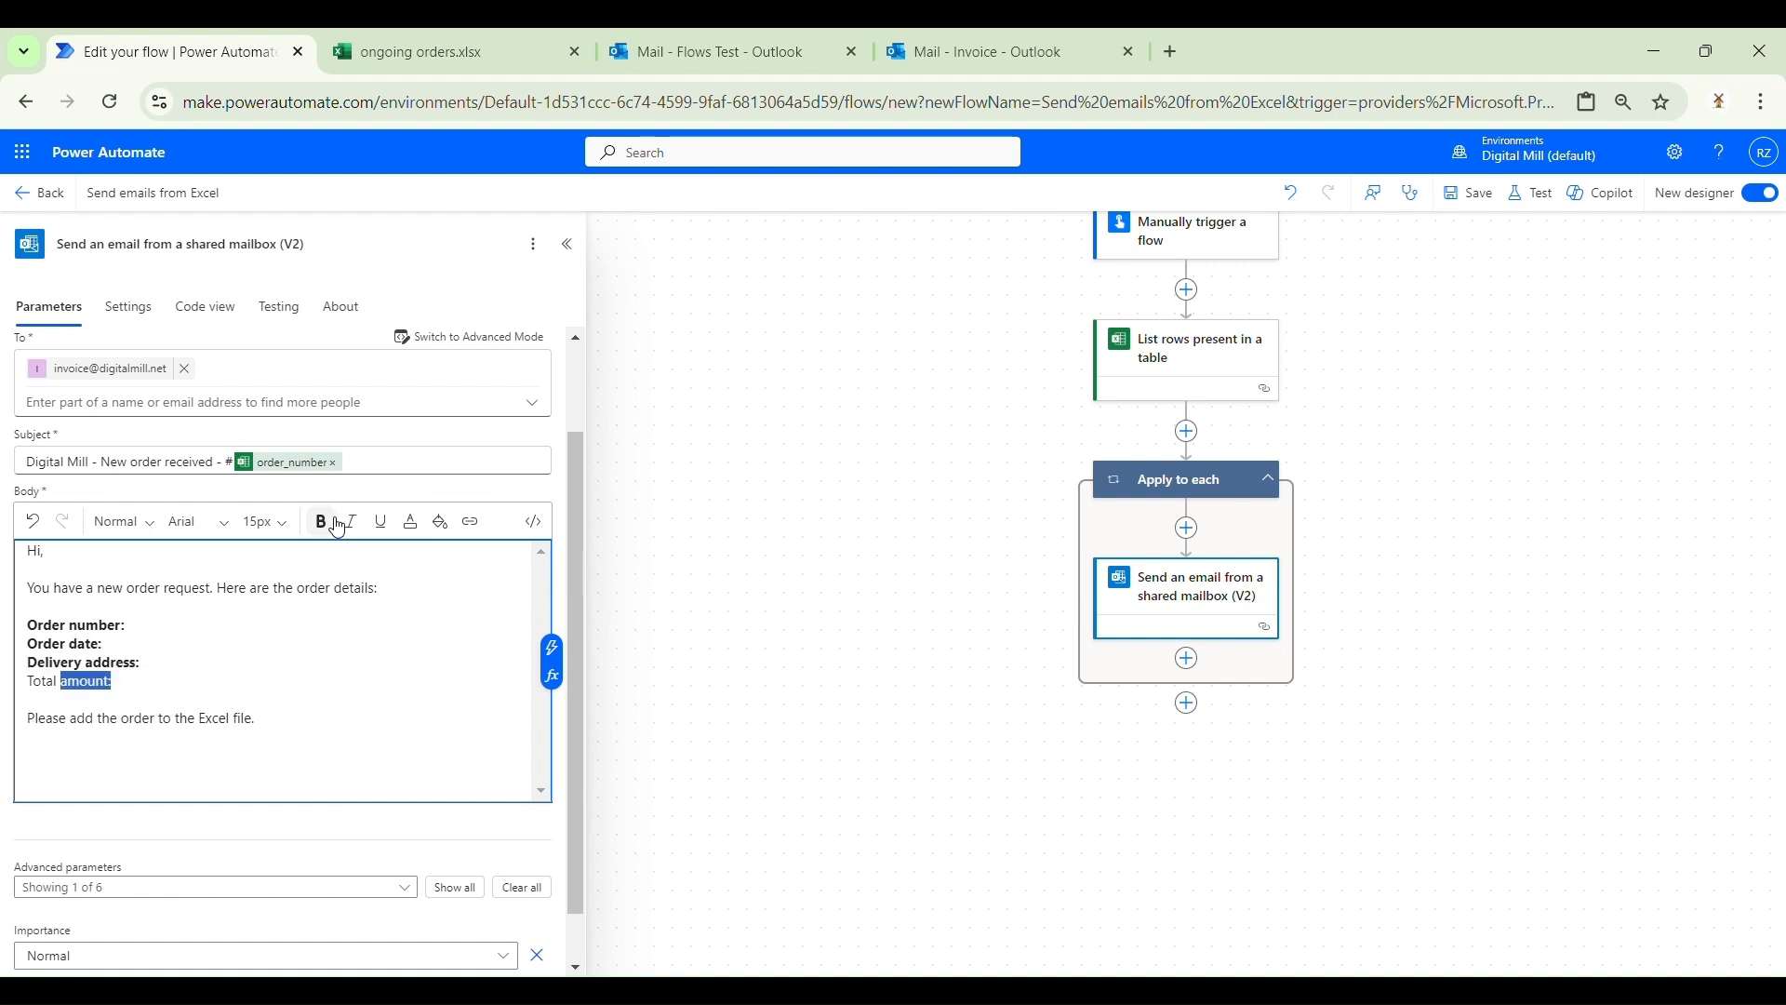
pyautogui.click(336, 529)
pyautogui.click(279, 633)
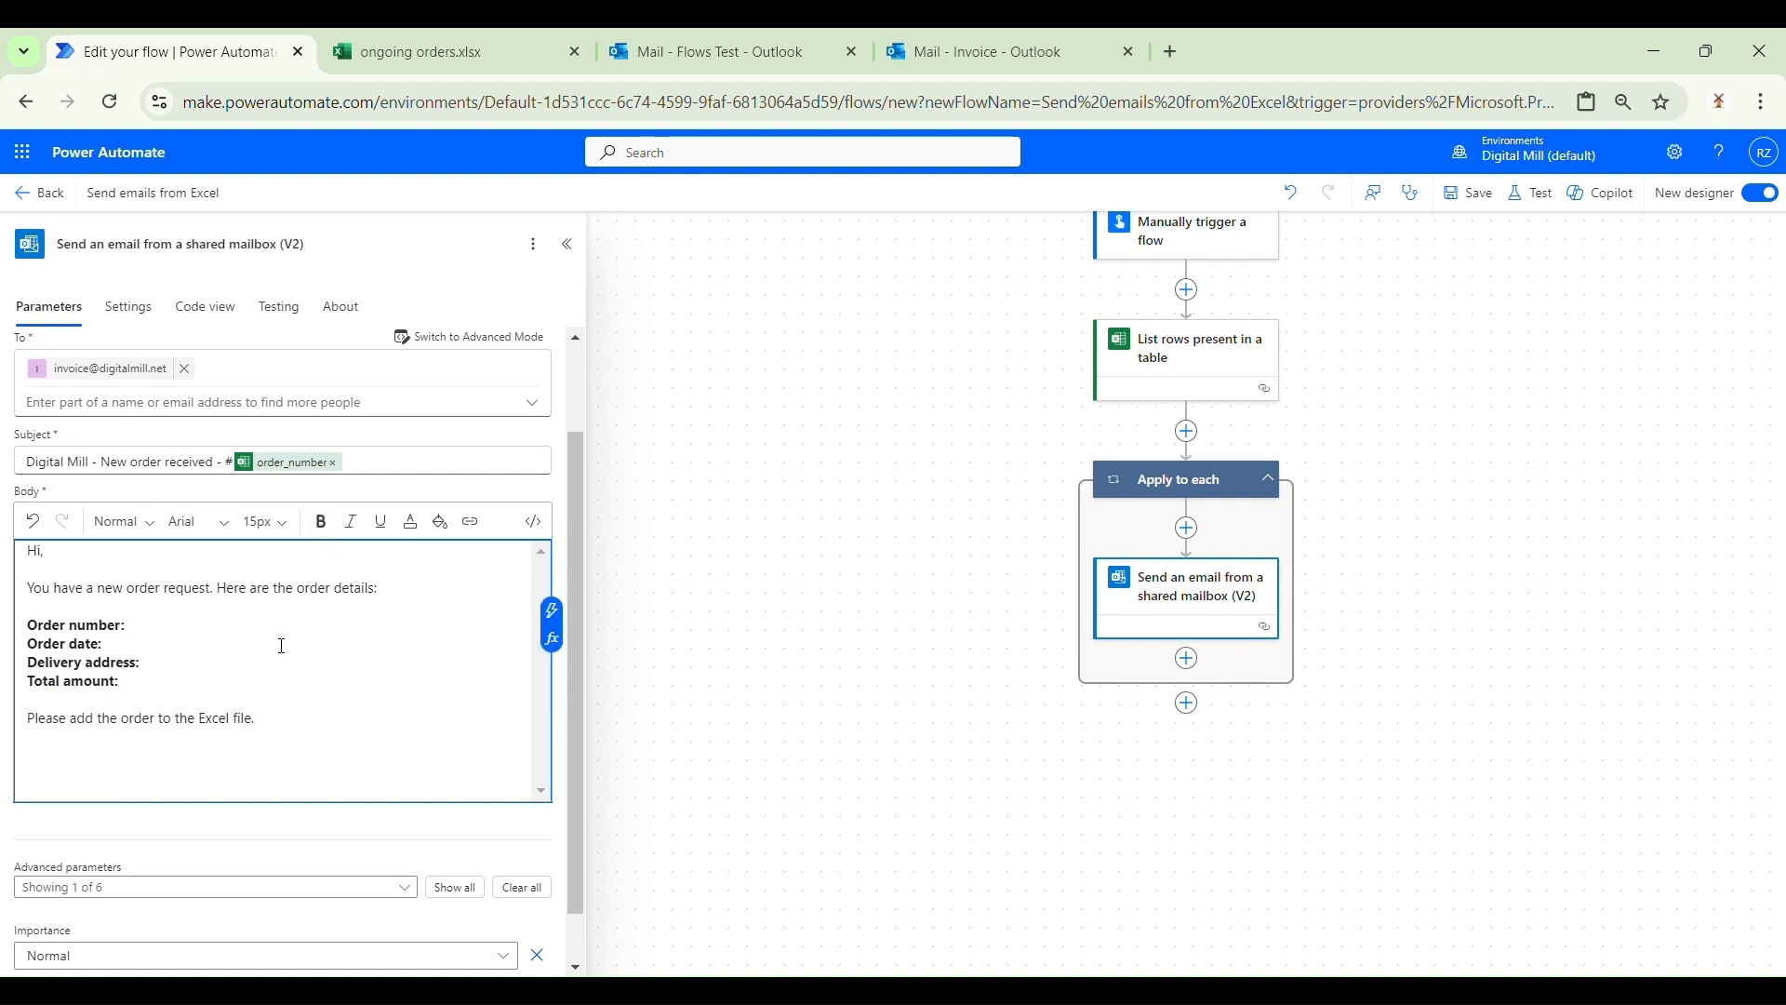
pyautogui.click(551, 612)
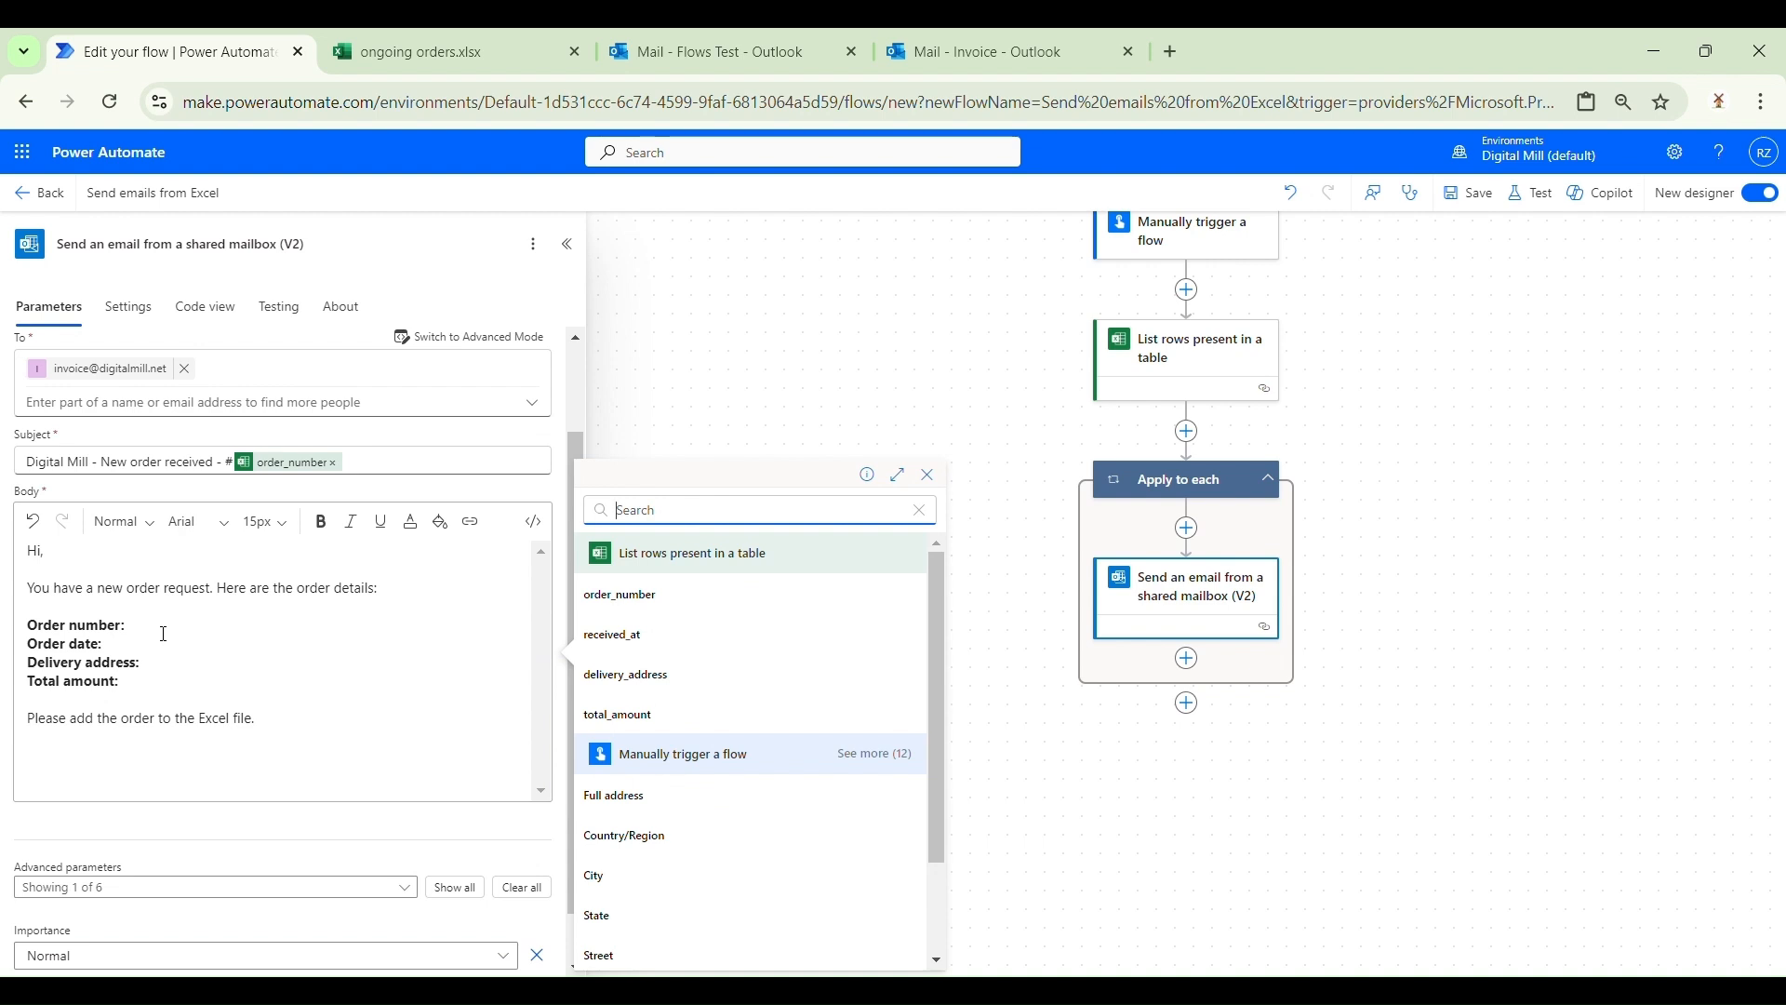
# Step: Insert order_number, received_at, delivery_address and total_amount after their labels, then show all parameters
pyautogui.click(622, 600)
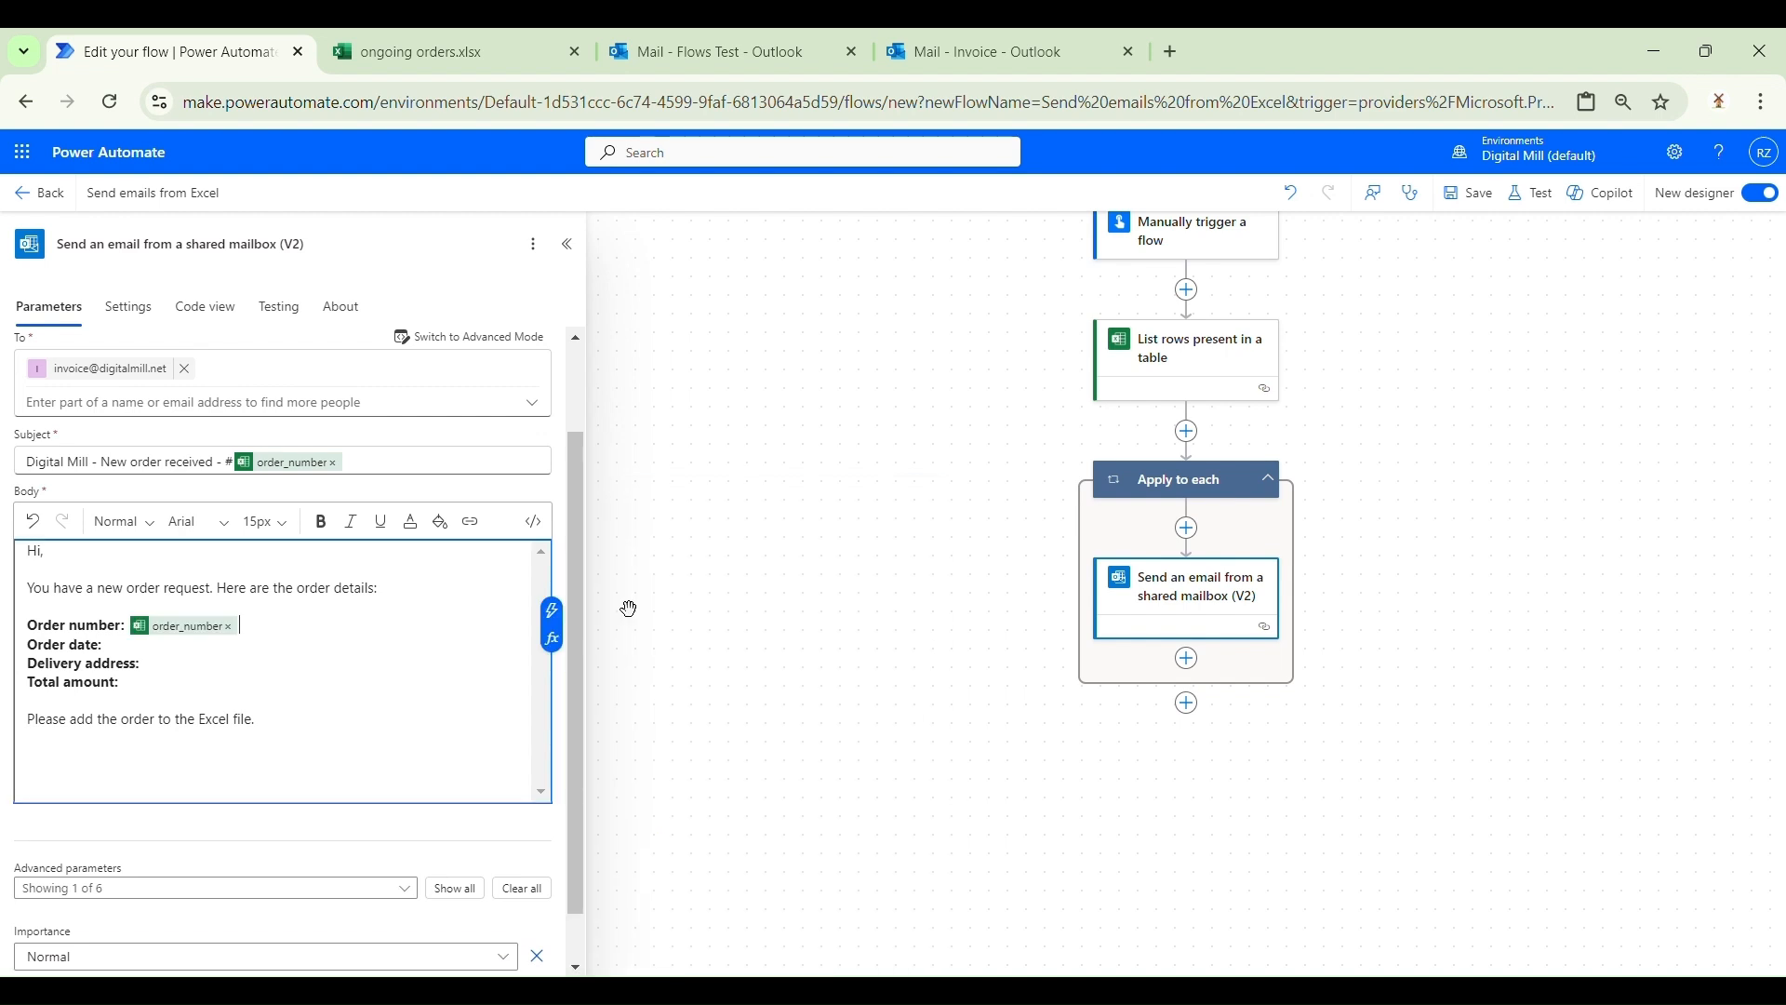
pyautogui.click(146, 664)
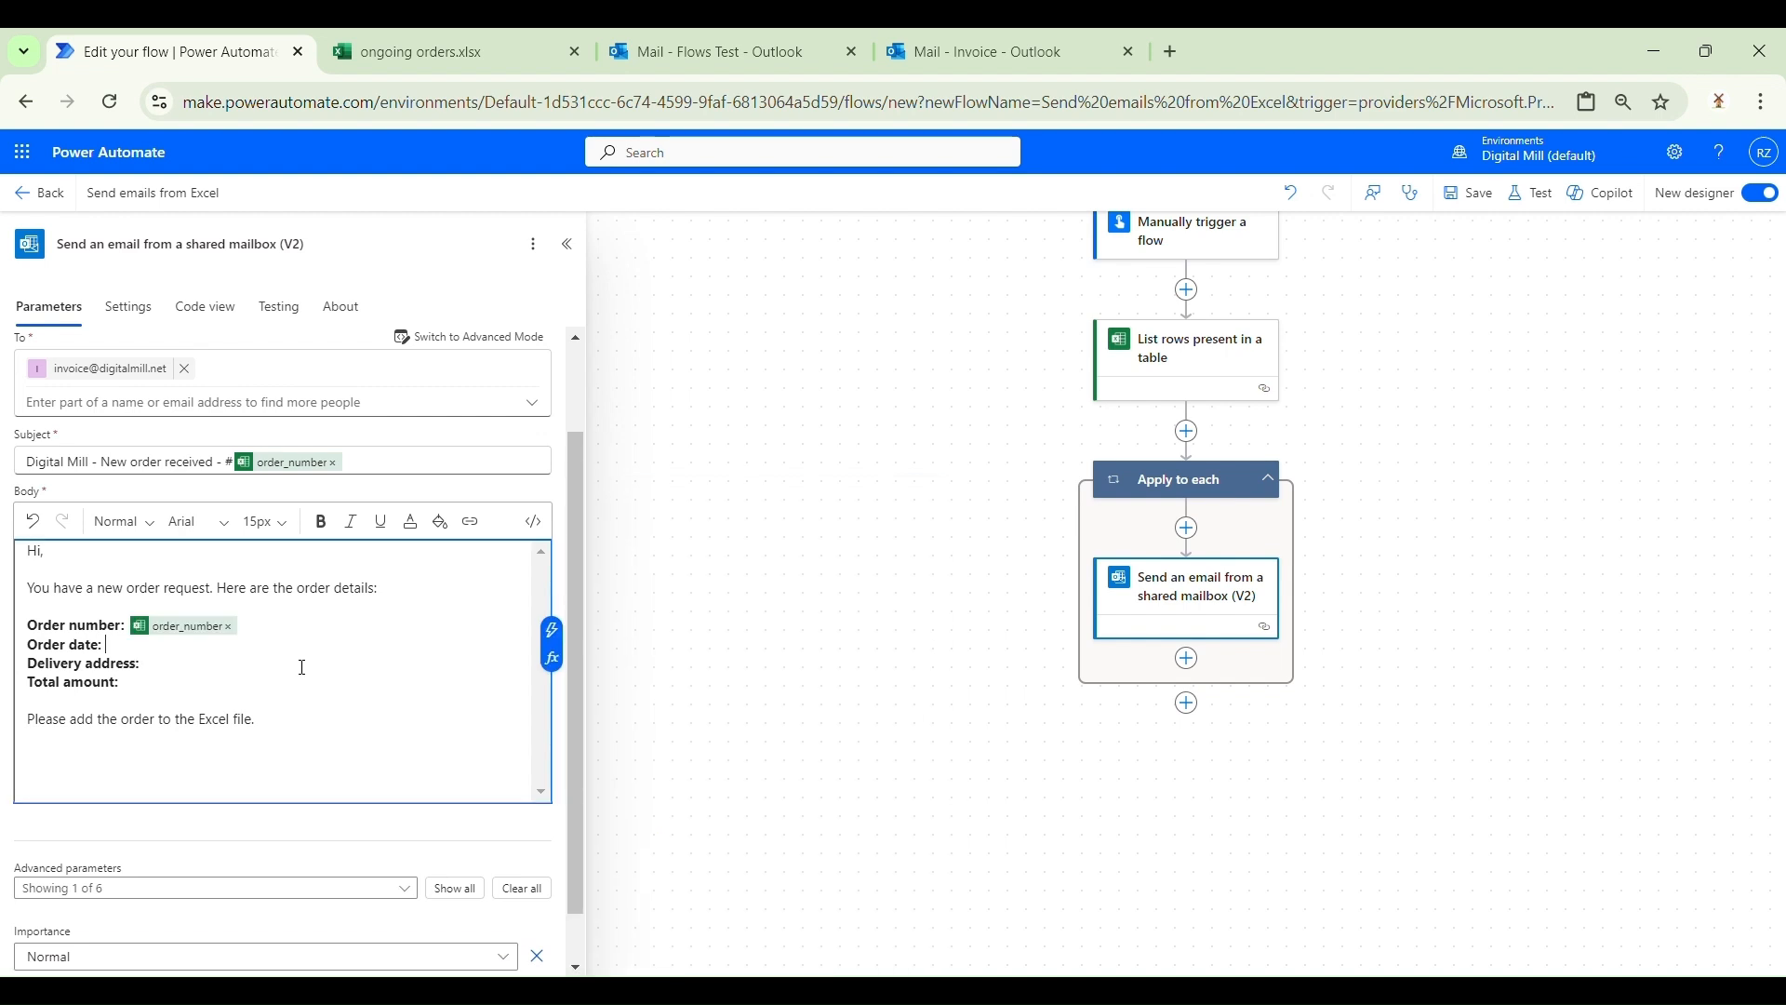
pyautogui.click(551, 641)
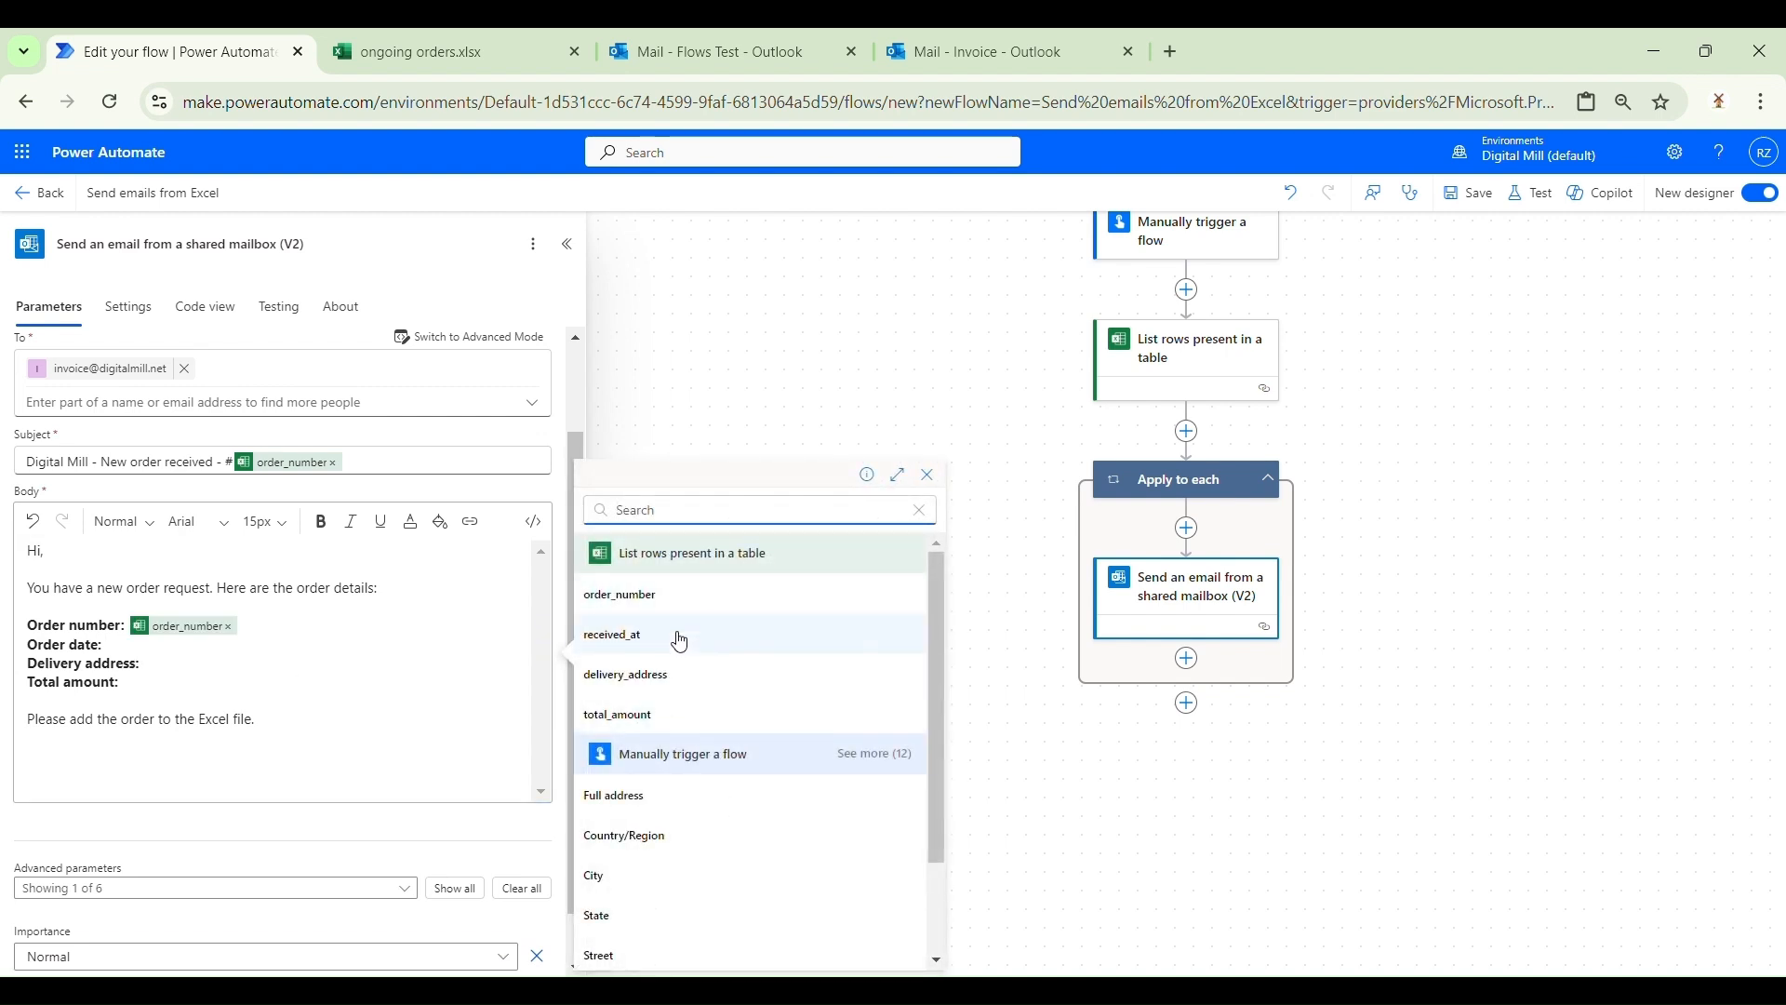
pyautogui.click(680, 640)
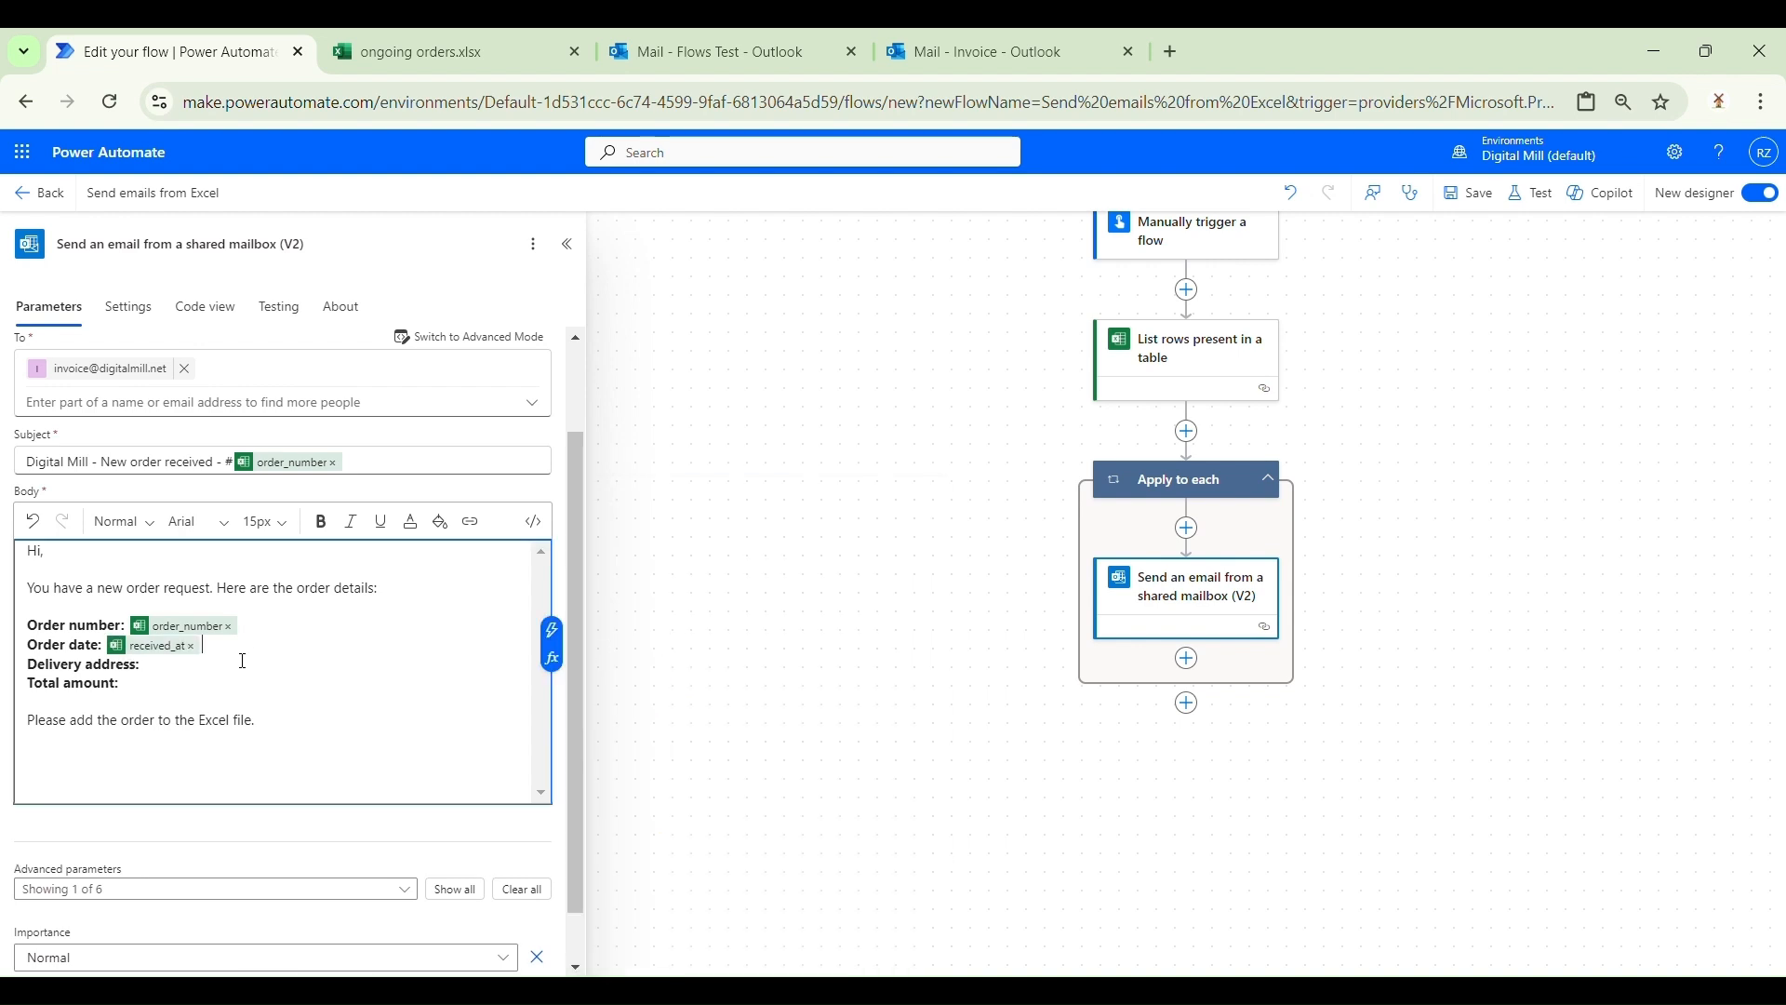
pyautogui.click(552, 649)
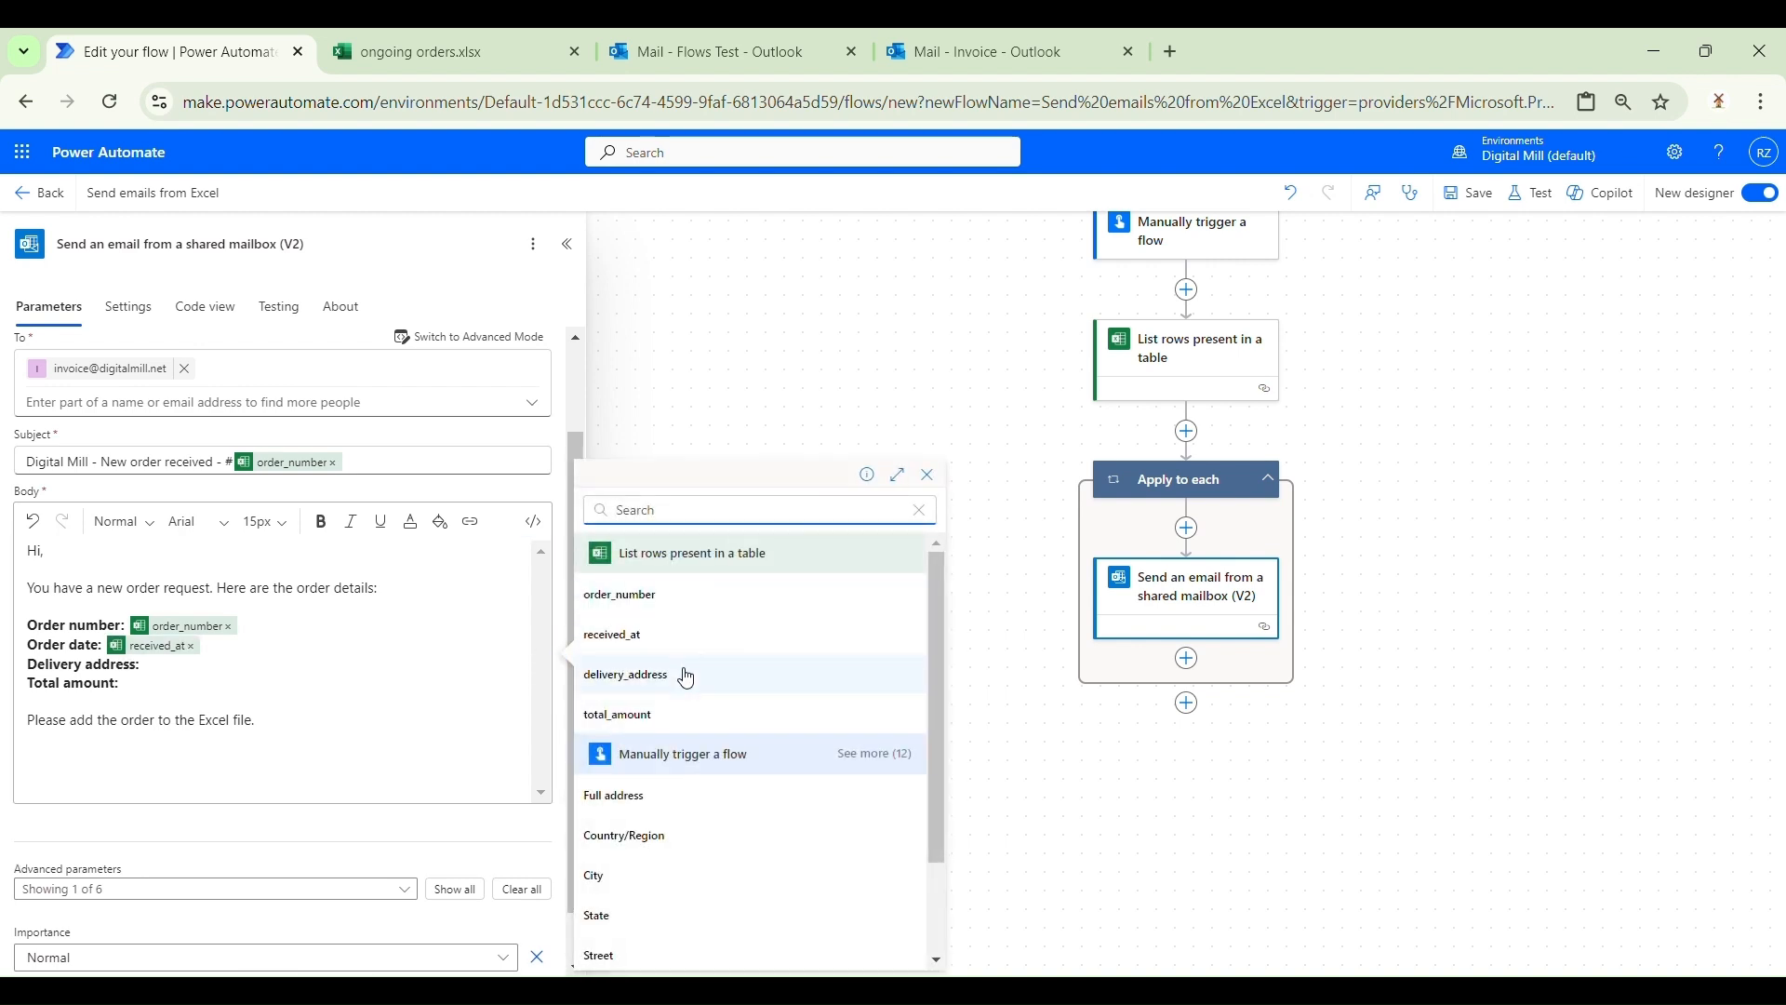
pyautogui.click(686, 673)
pyautogui.click(498, 677)
pyautogui.click(552, 649)
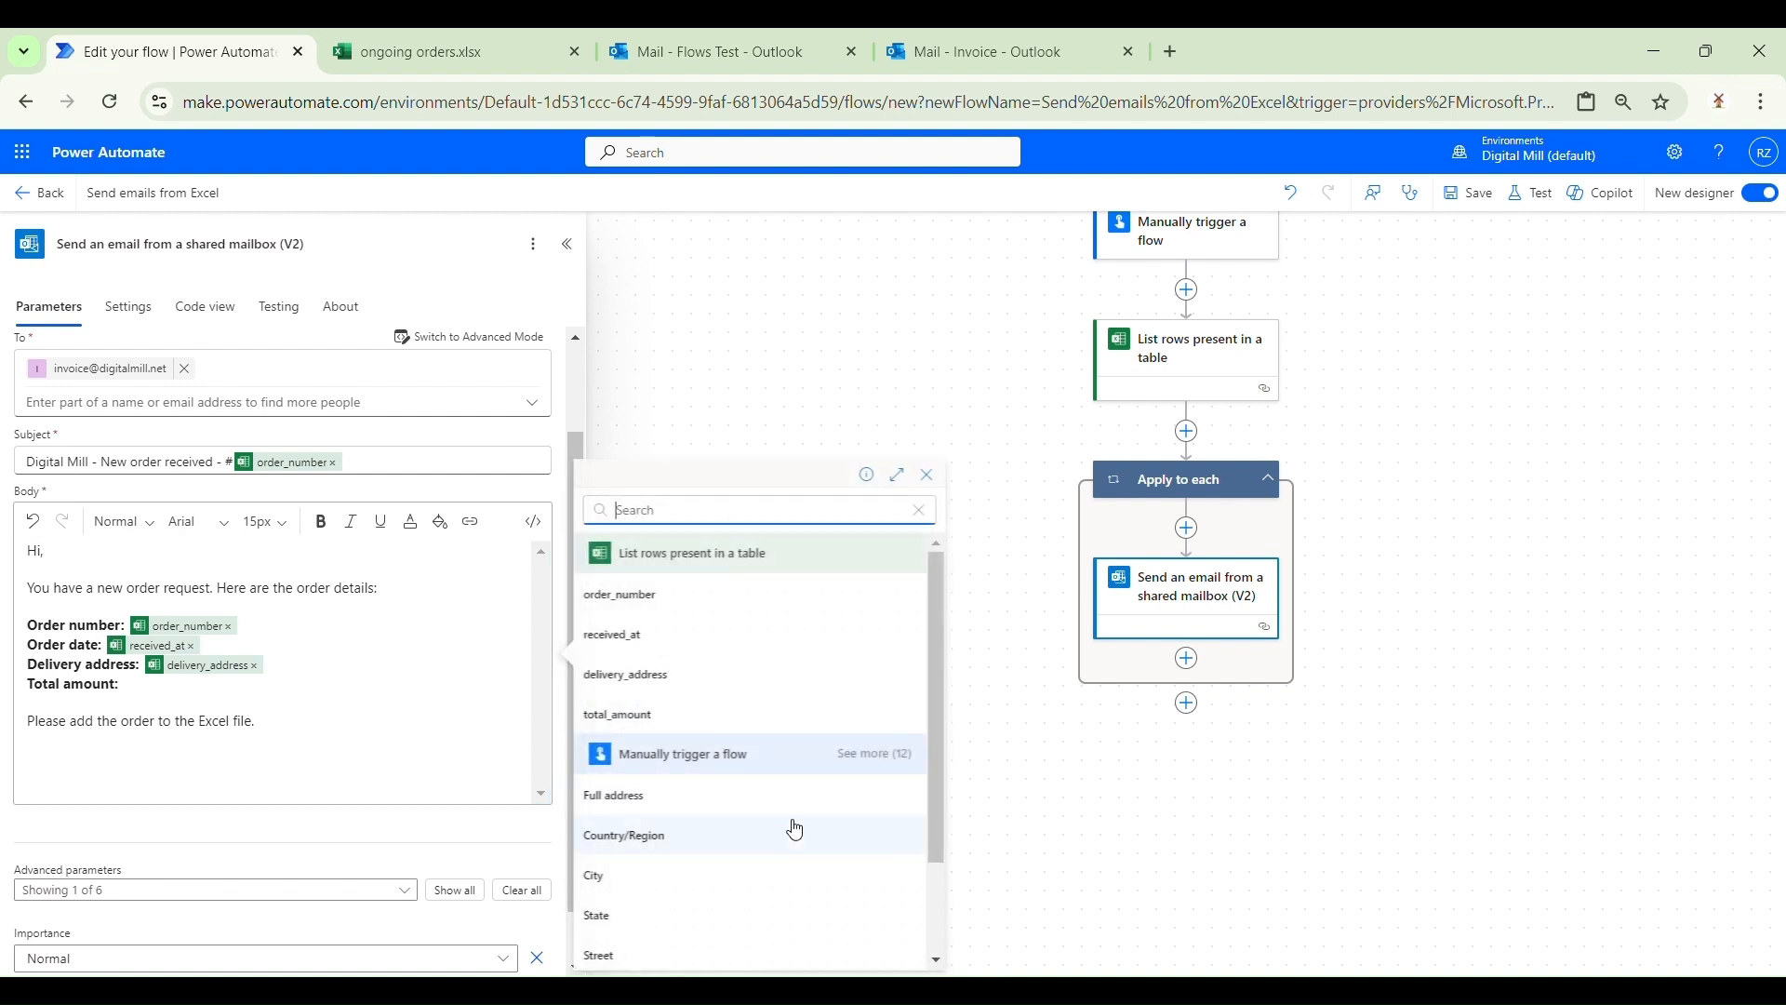
pyautogui.click(750, 729)
pyautogui.scroll(-1, 459, 800)
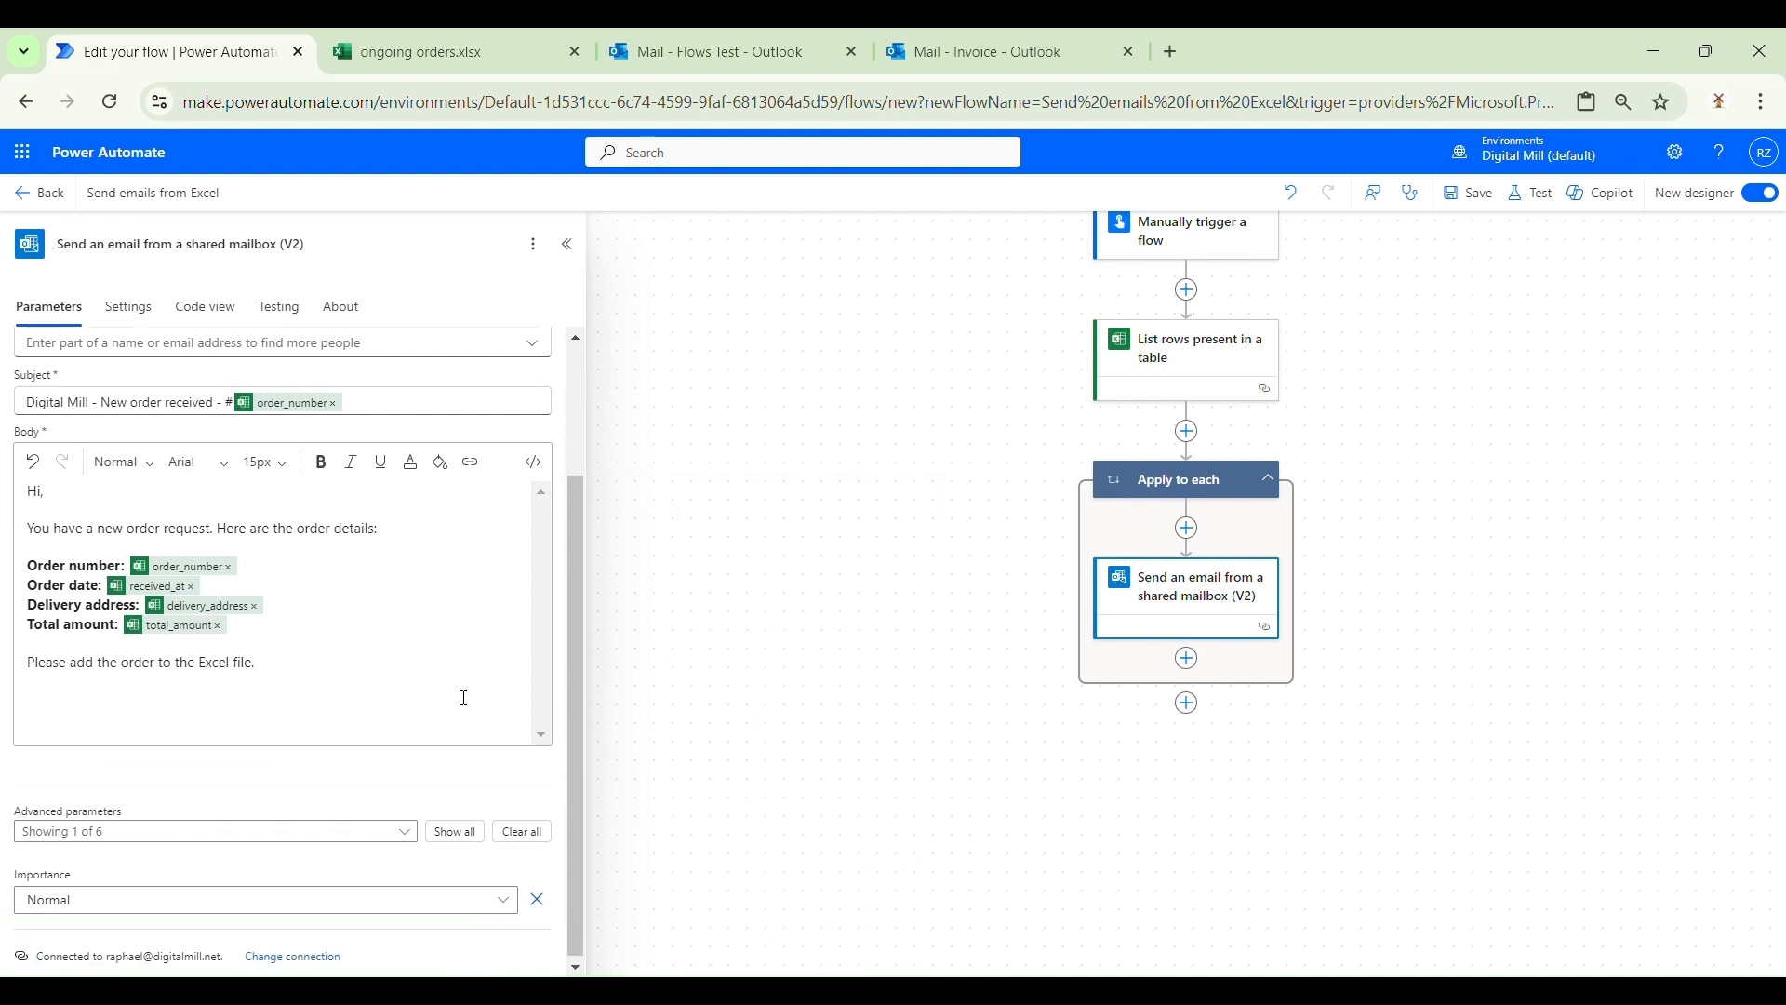
pyautogui.click(456, 827)
pyautogui.scroll(-3, 427, 770)
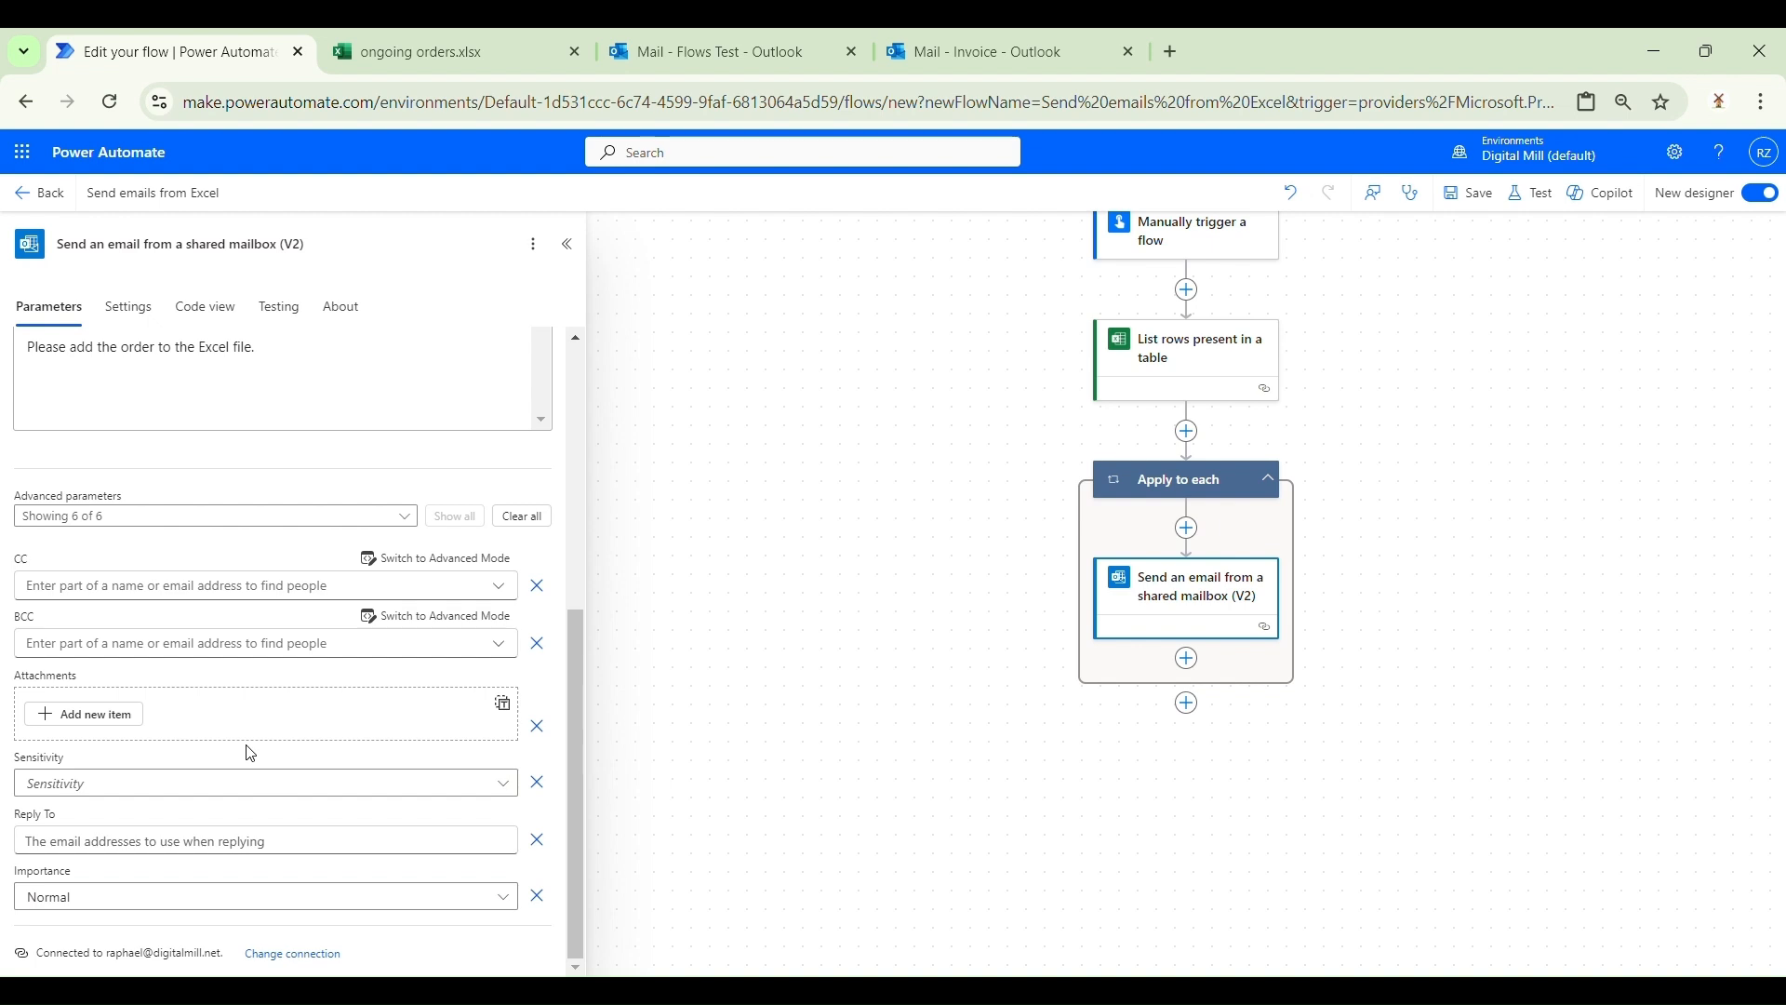
# Step: Save the flow and run it manually from its details page
pyautogui.click(1498, 199)
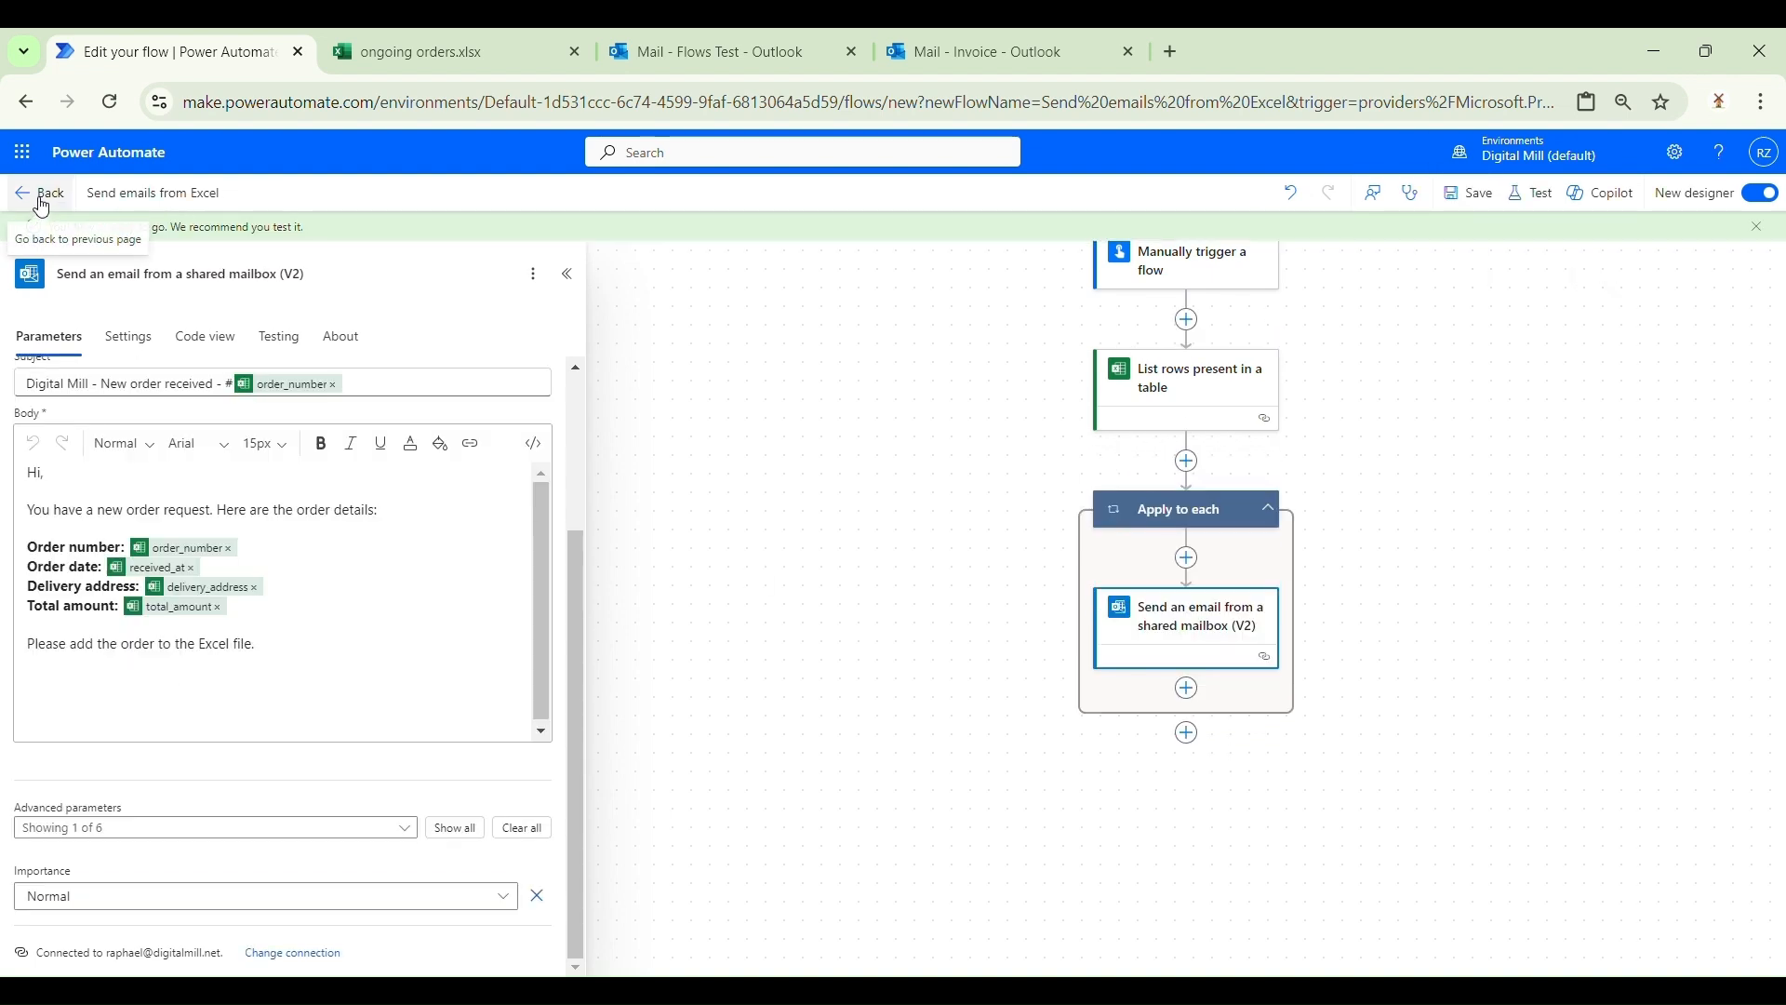
pyautogui.middleClick(37, 203)
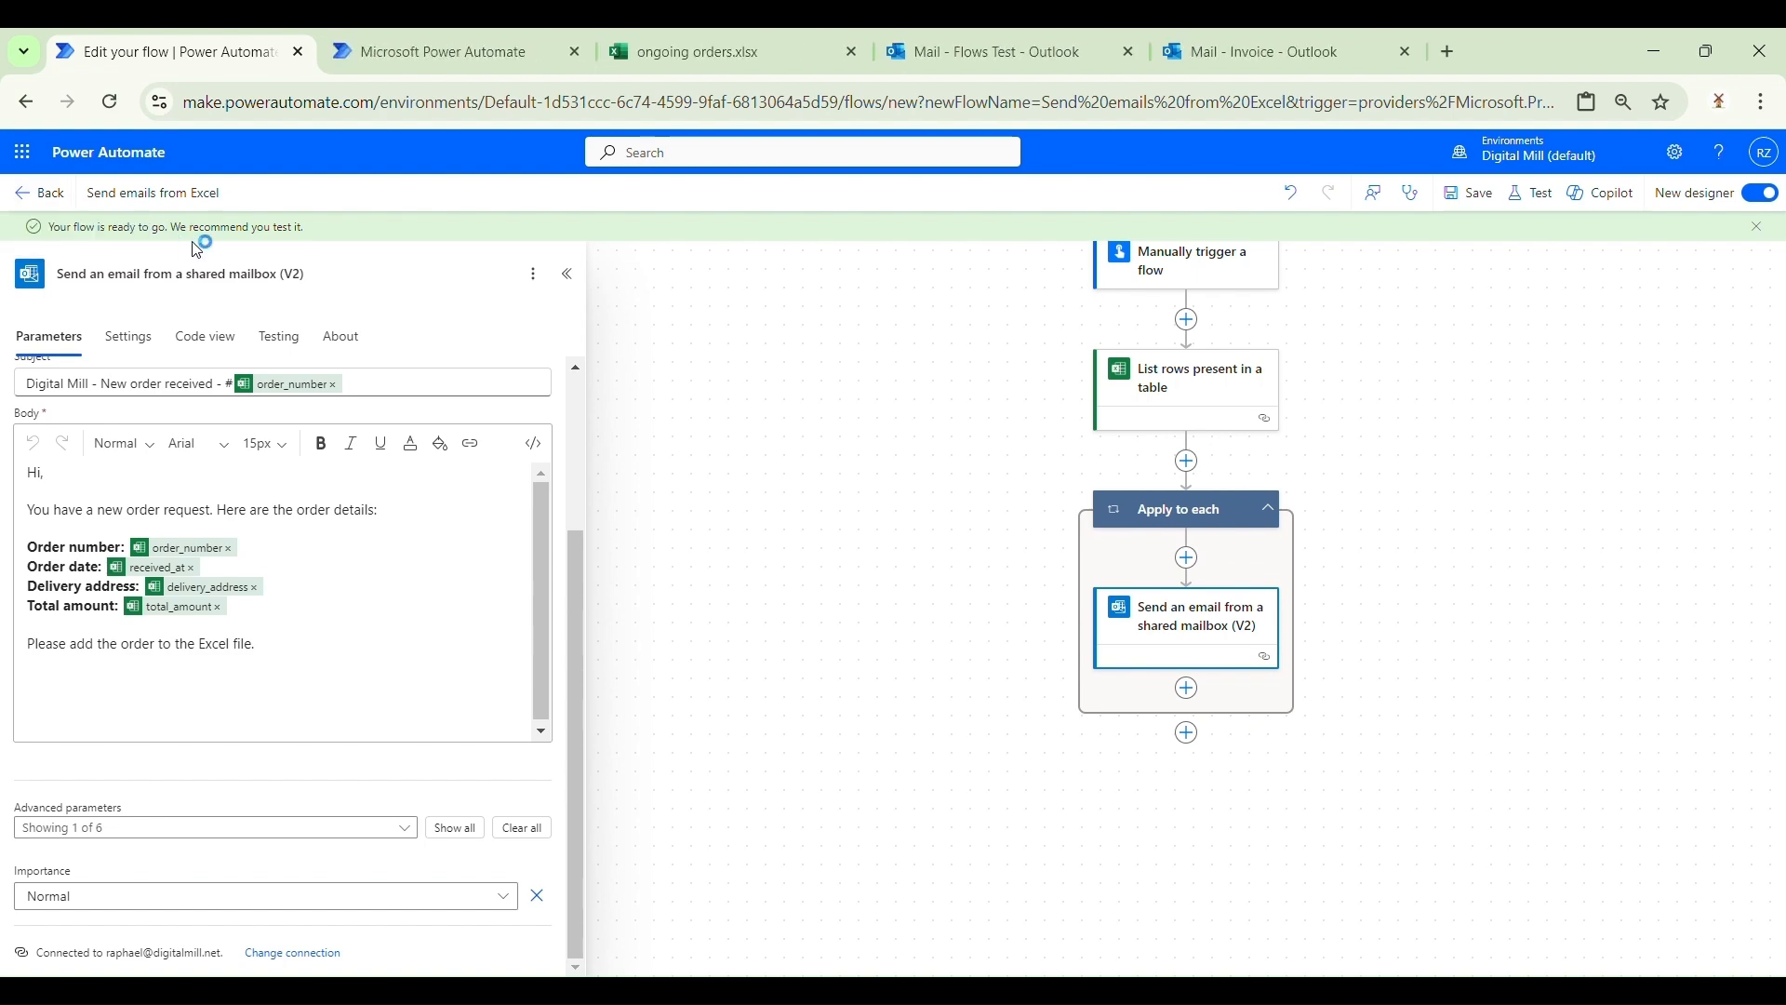
pyautogui.click(402, 46)
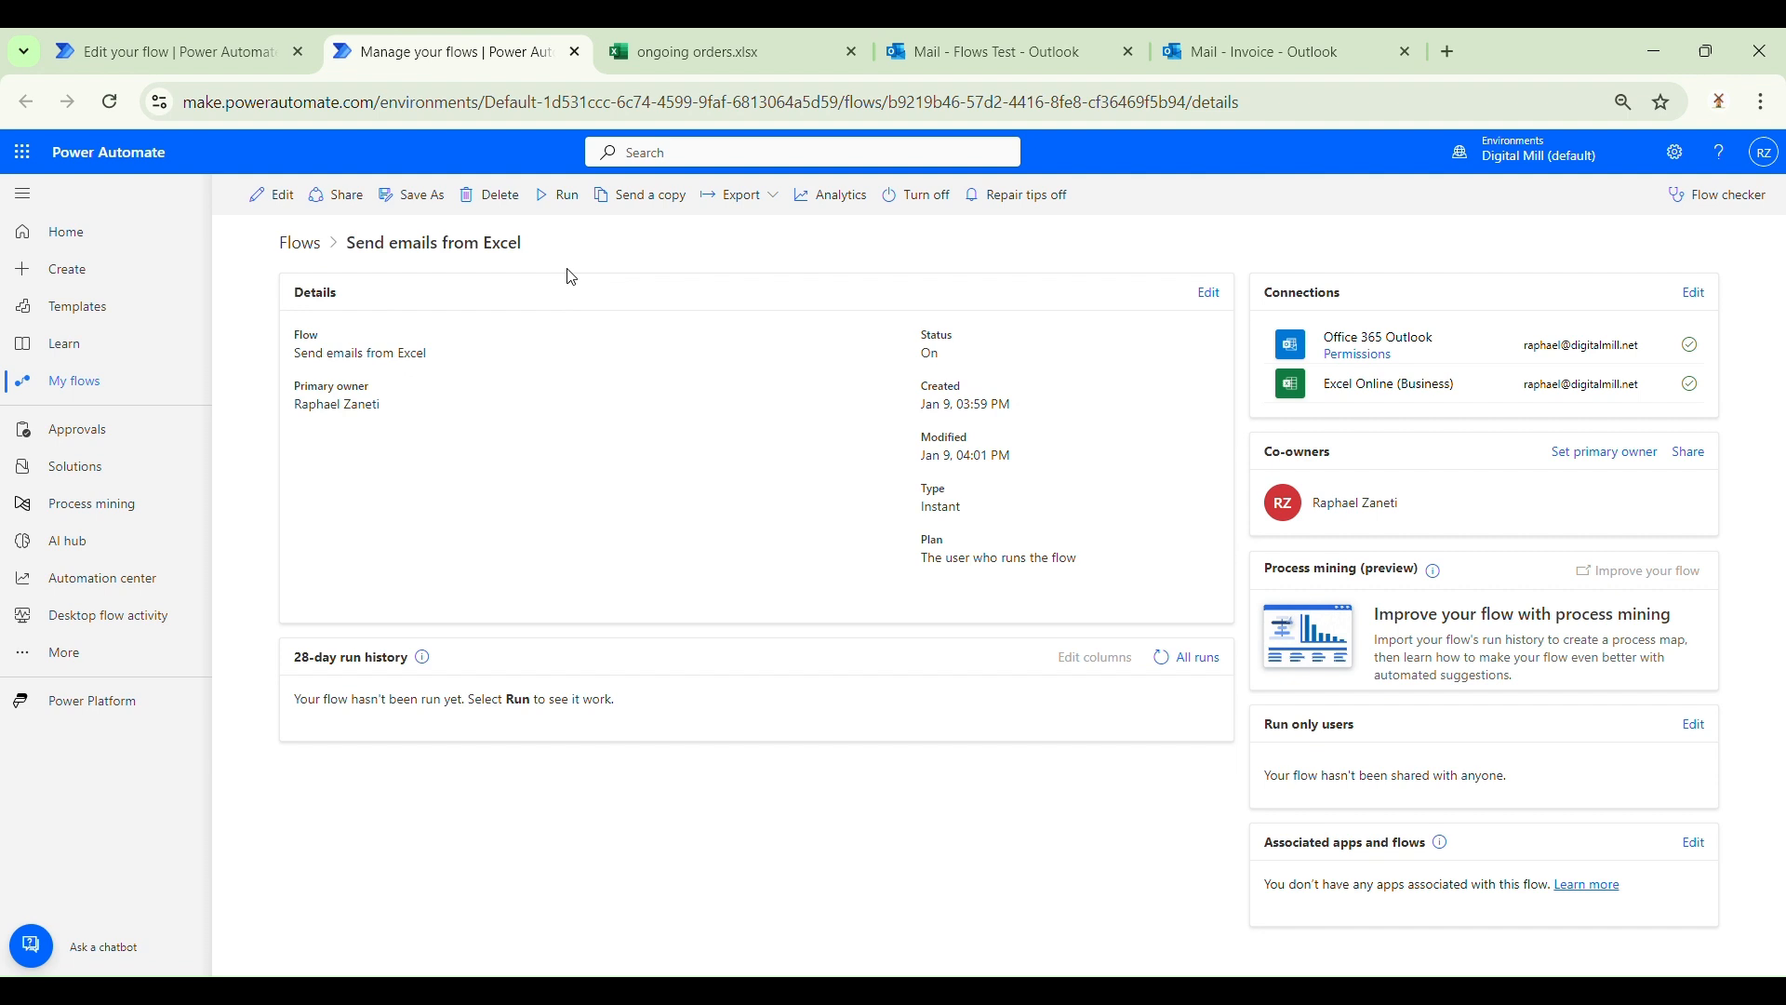
pyautogui.click(557, 198)
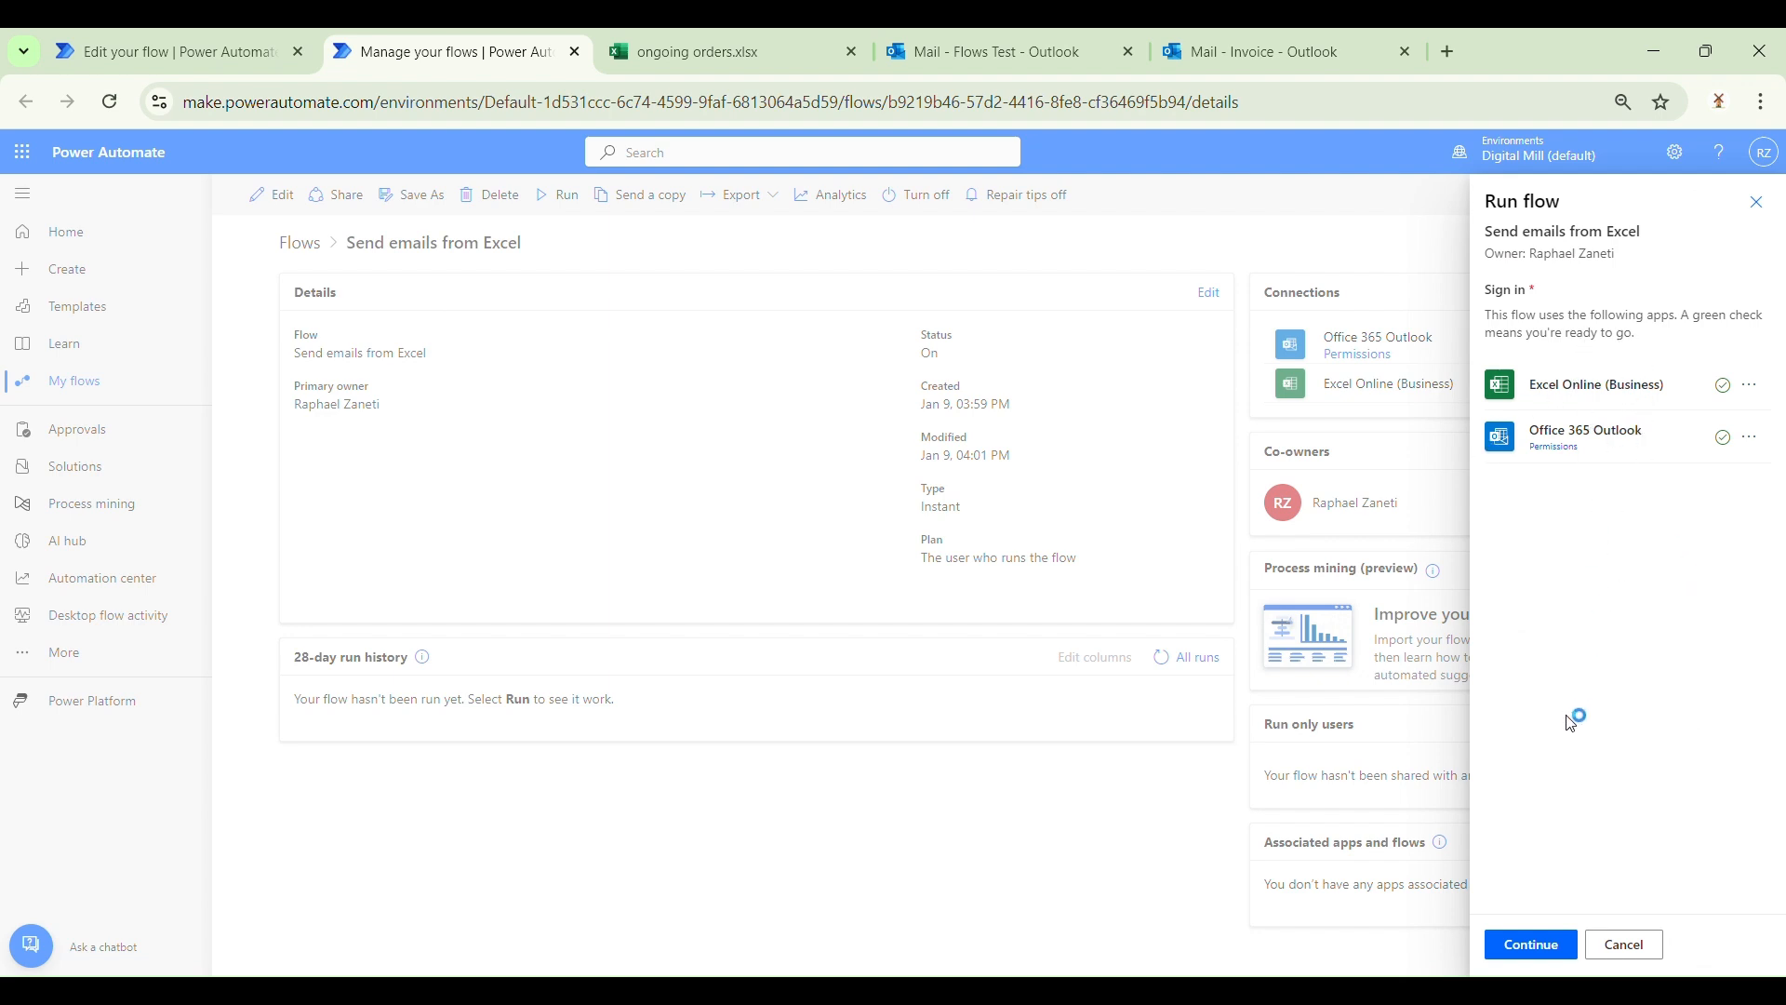
pyautogui.click(1535, 943)
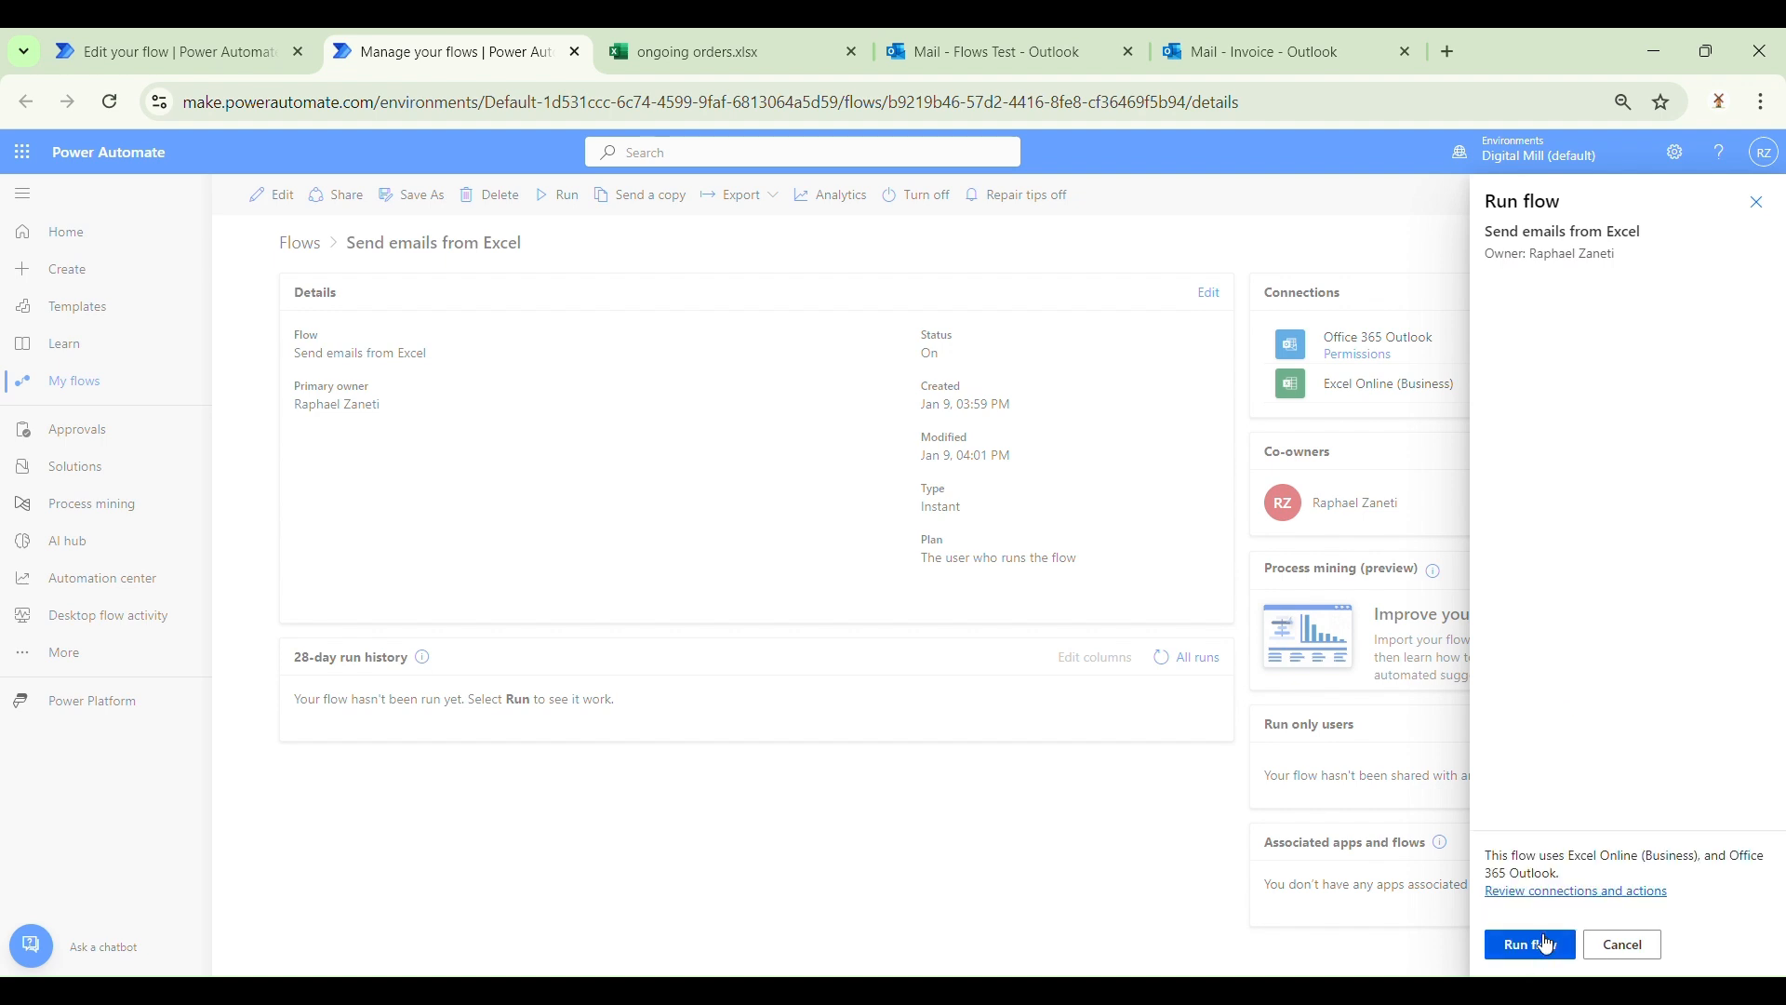
pyautogui.click(1540, 949)
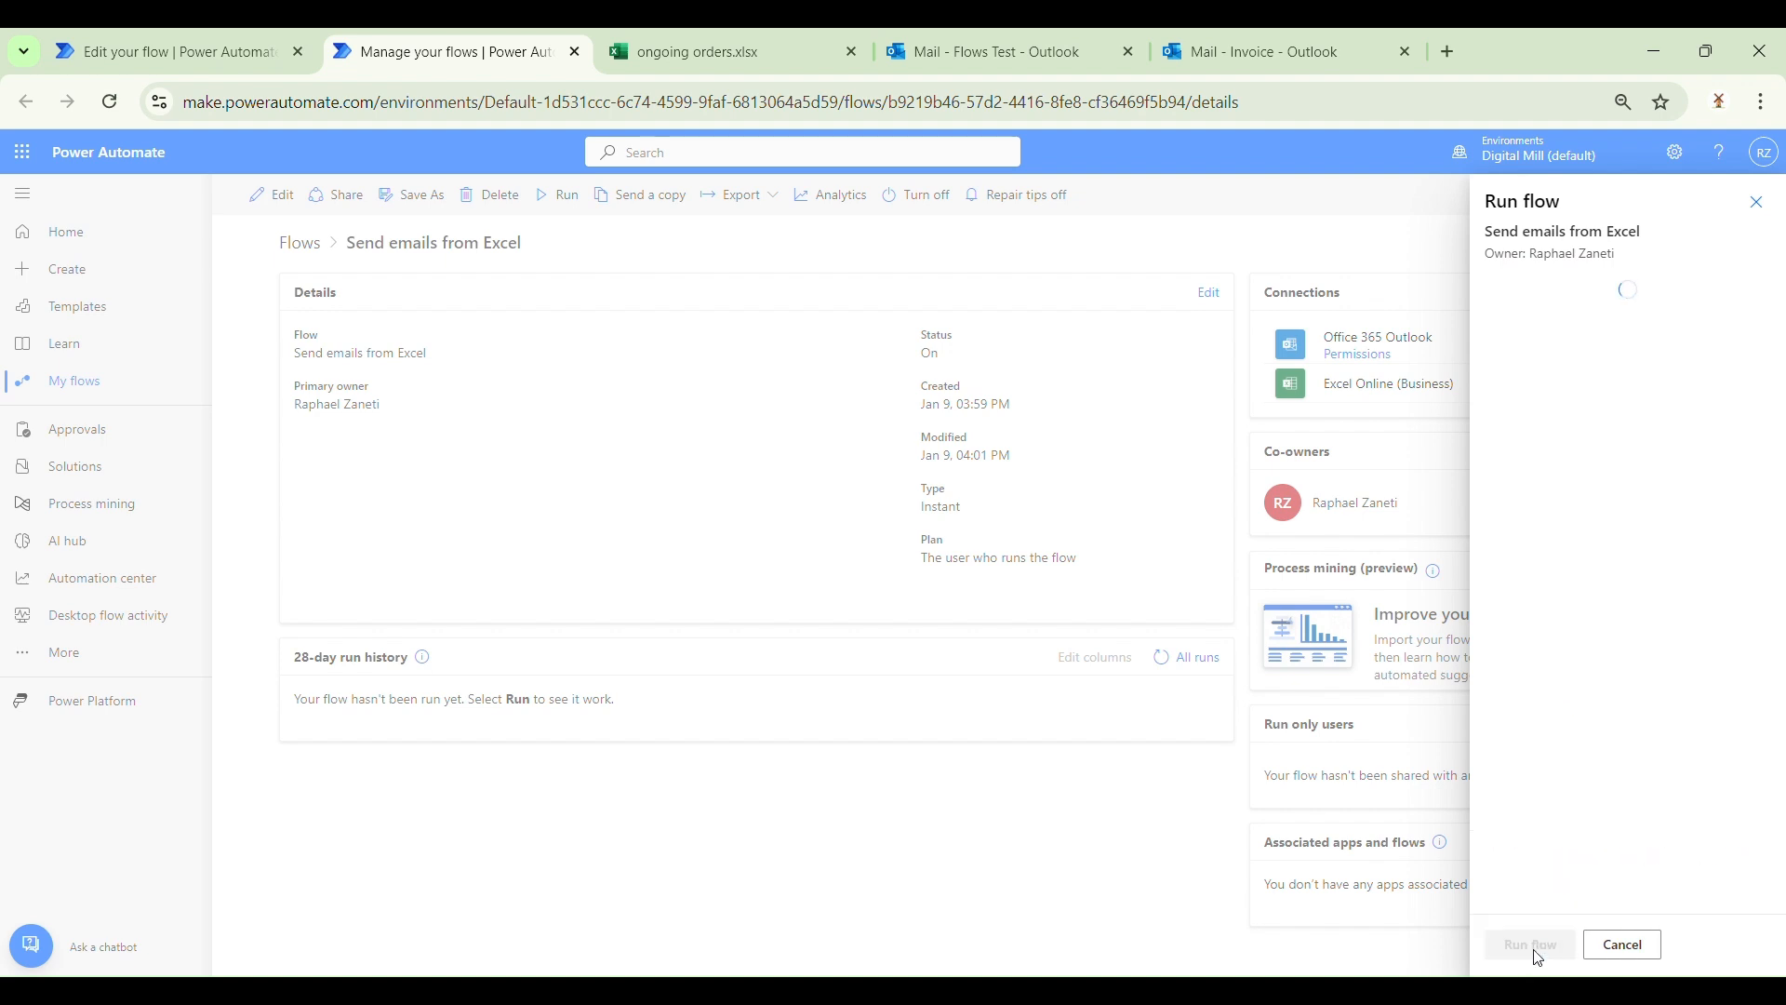
pyautogui.click(1531, 945)
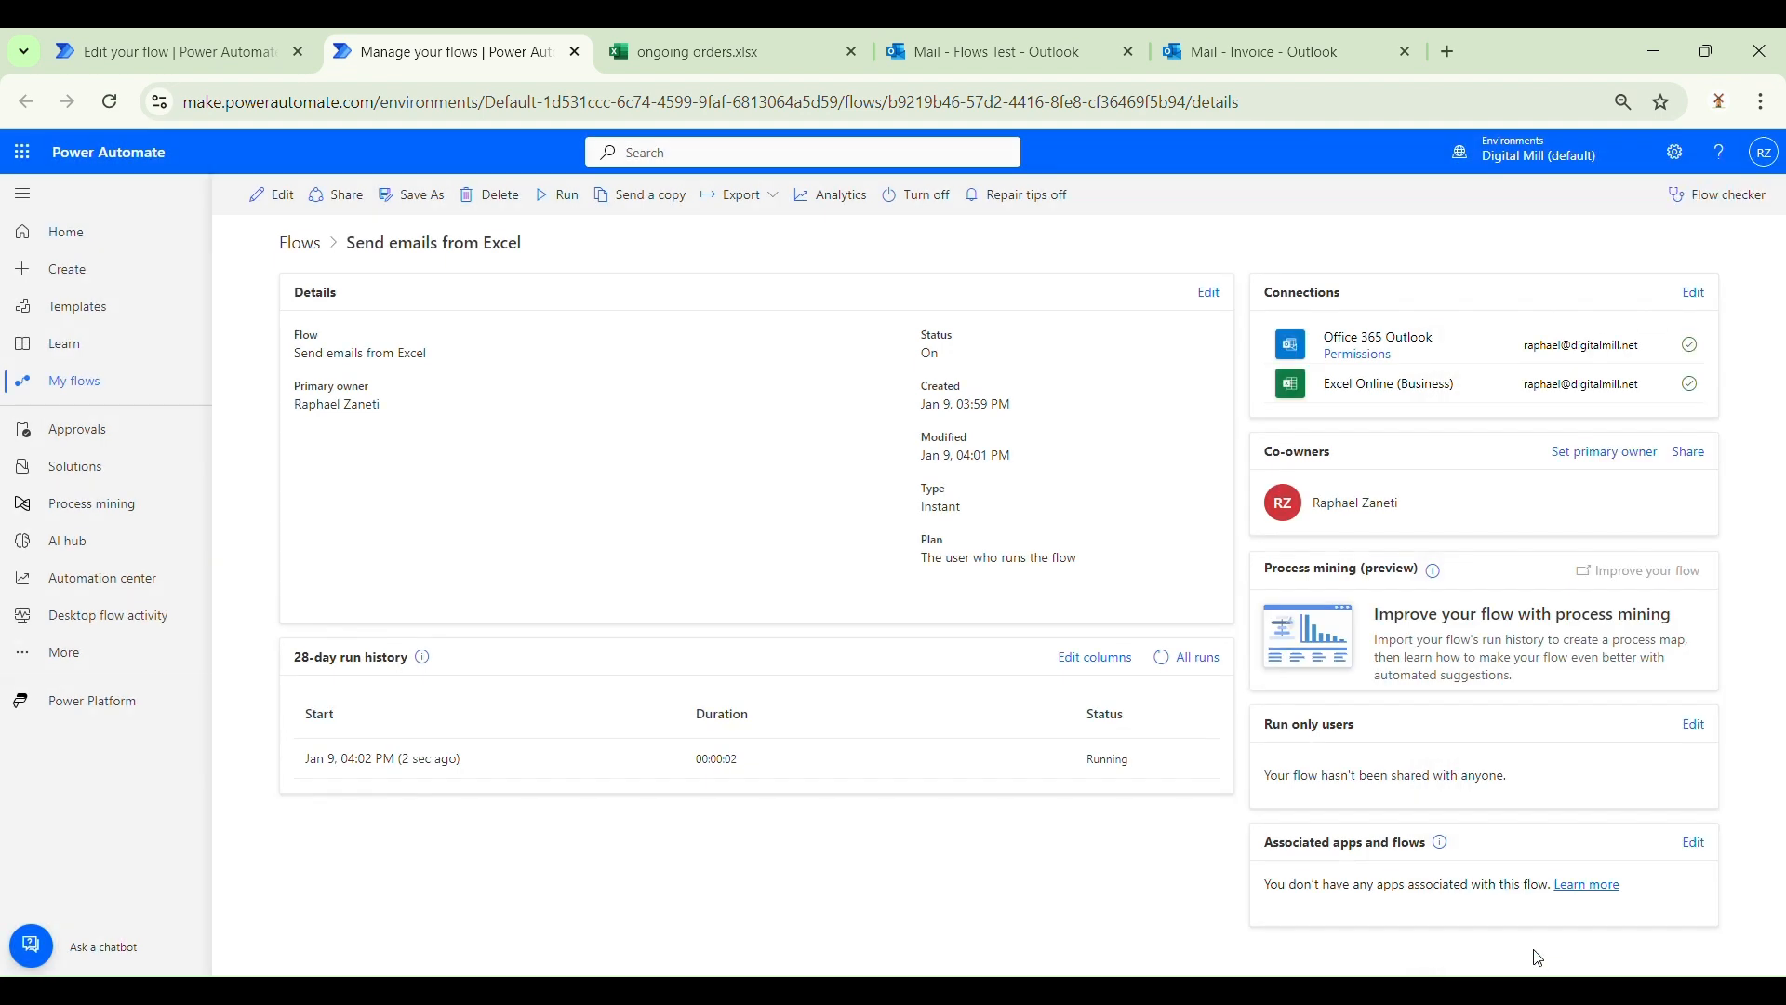
# Step: Open the latest run to see the email step repeated for four rows
pyautogui.click(339, 758)
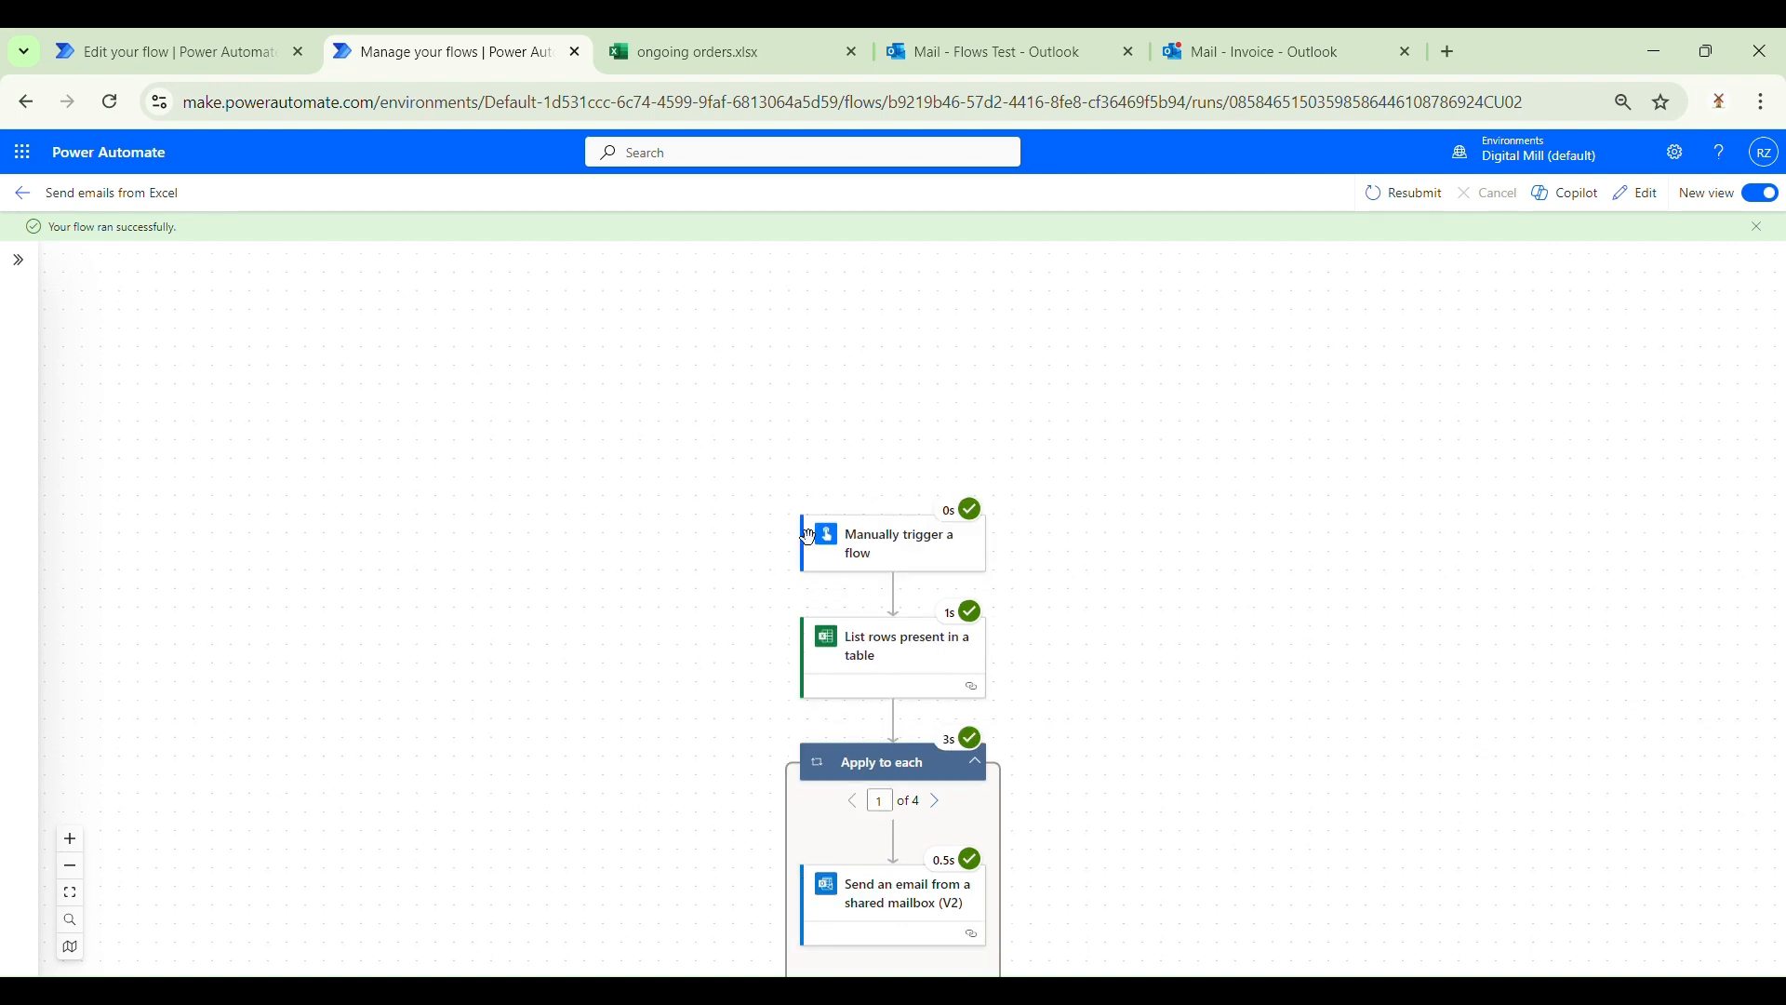
pyautogui.scroll(-1, 1020, 810)
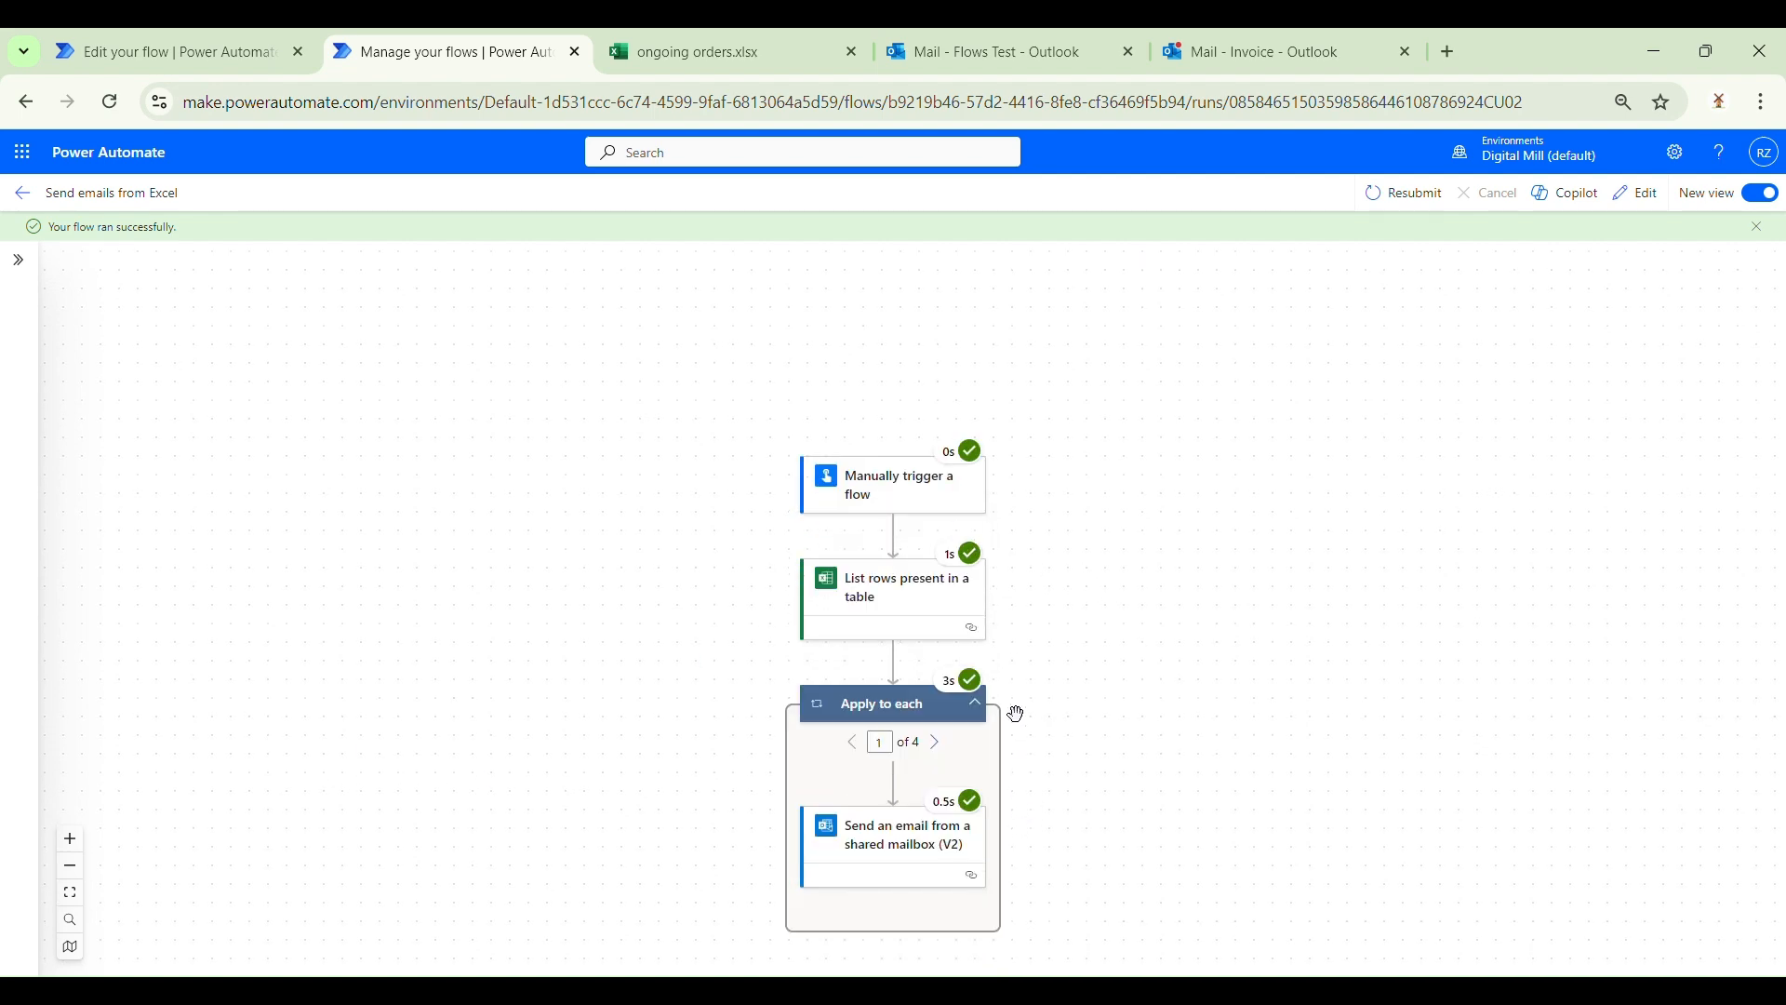
pyautogui.scroll(-1, 1052, 717)
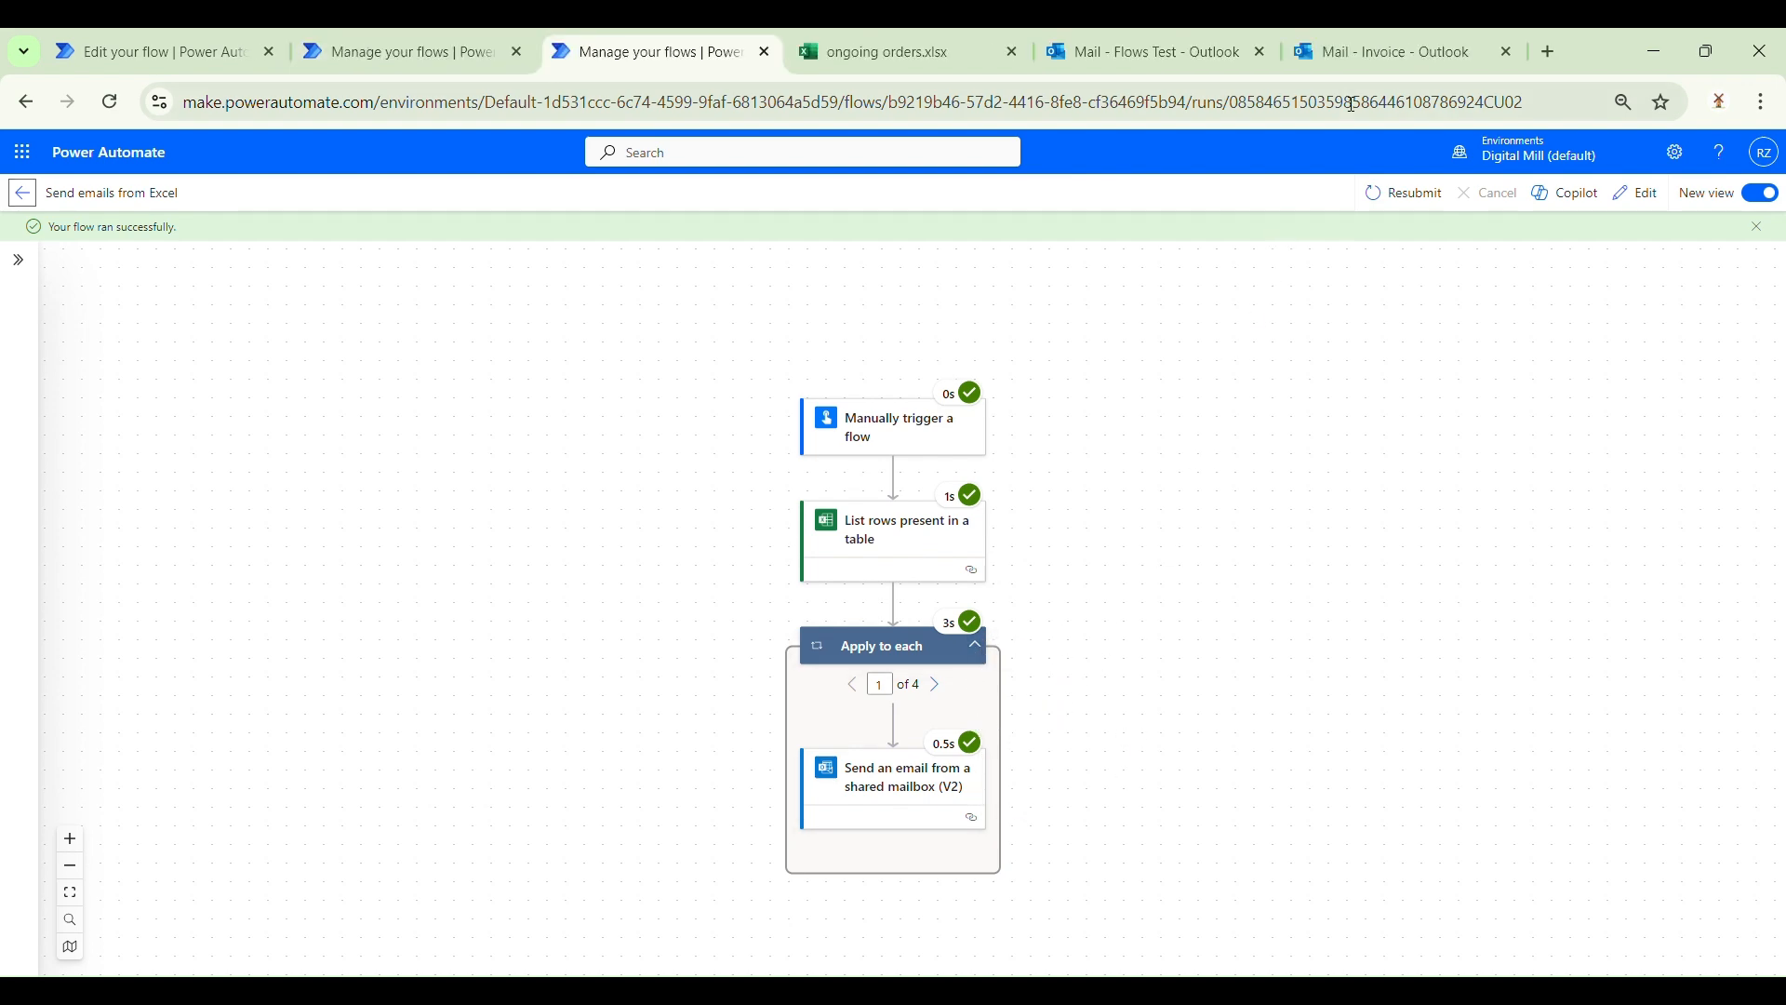
pyautogui.click(1377, 52)
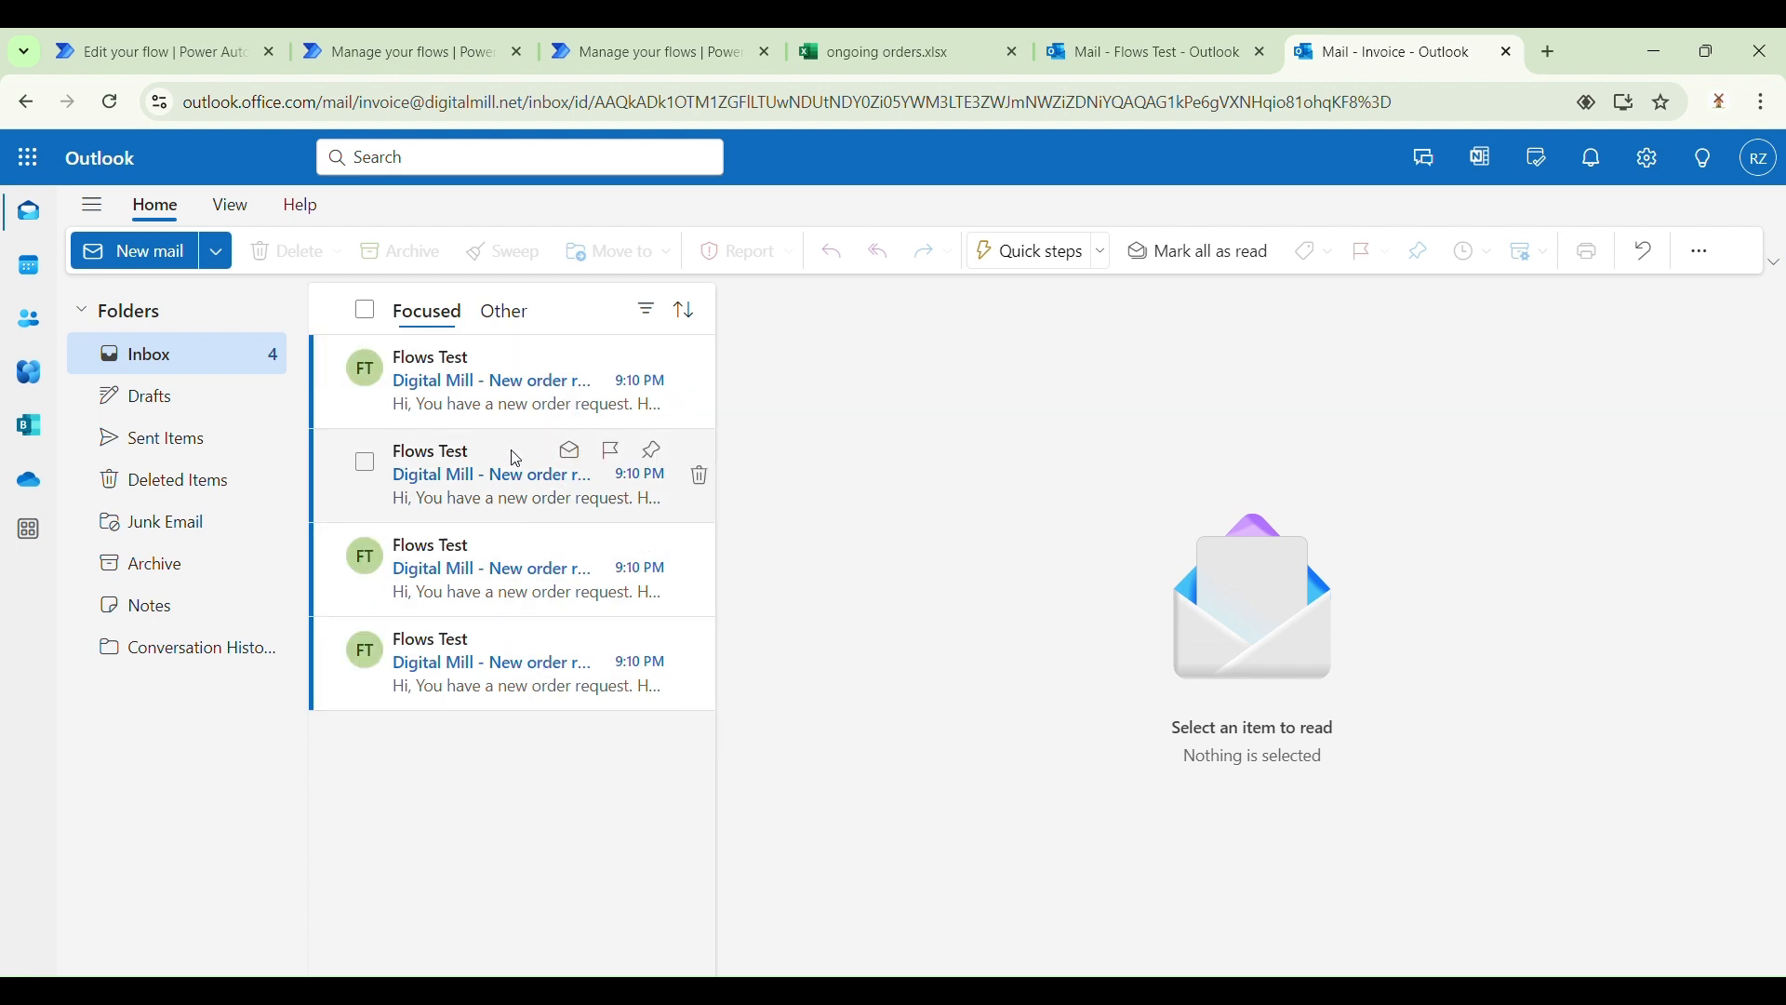
# Step: Inspect the #3351 email's subject and bold Order number field, then read the #3350 email
pyautogui.click(494, 706)
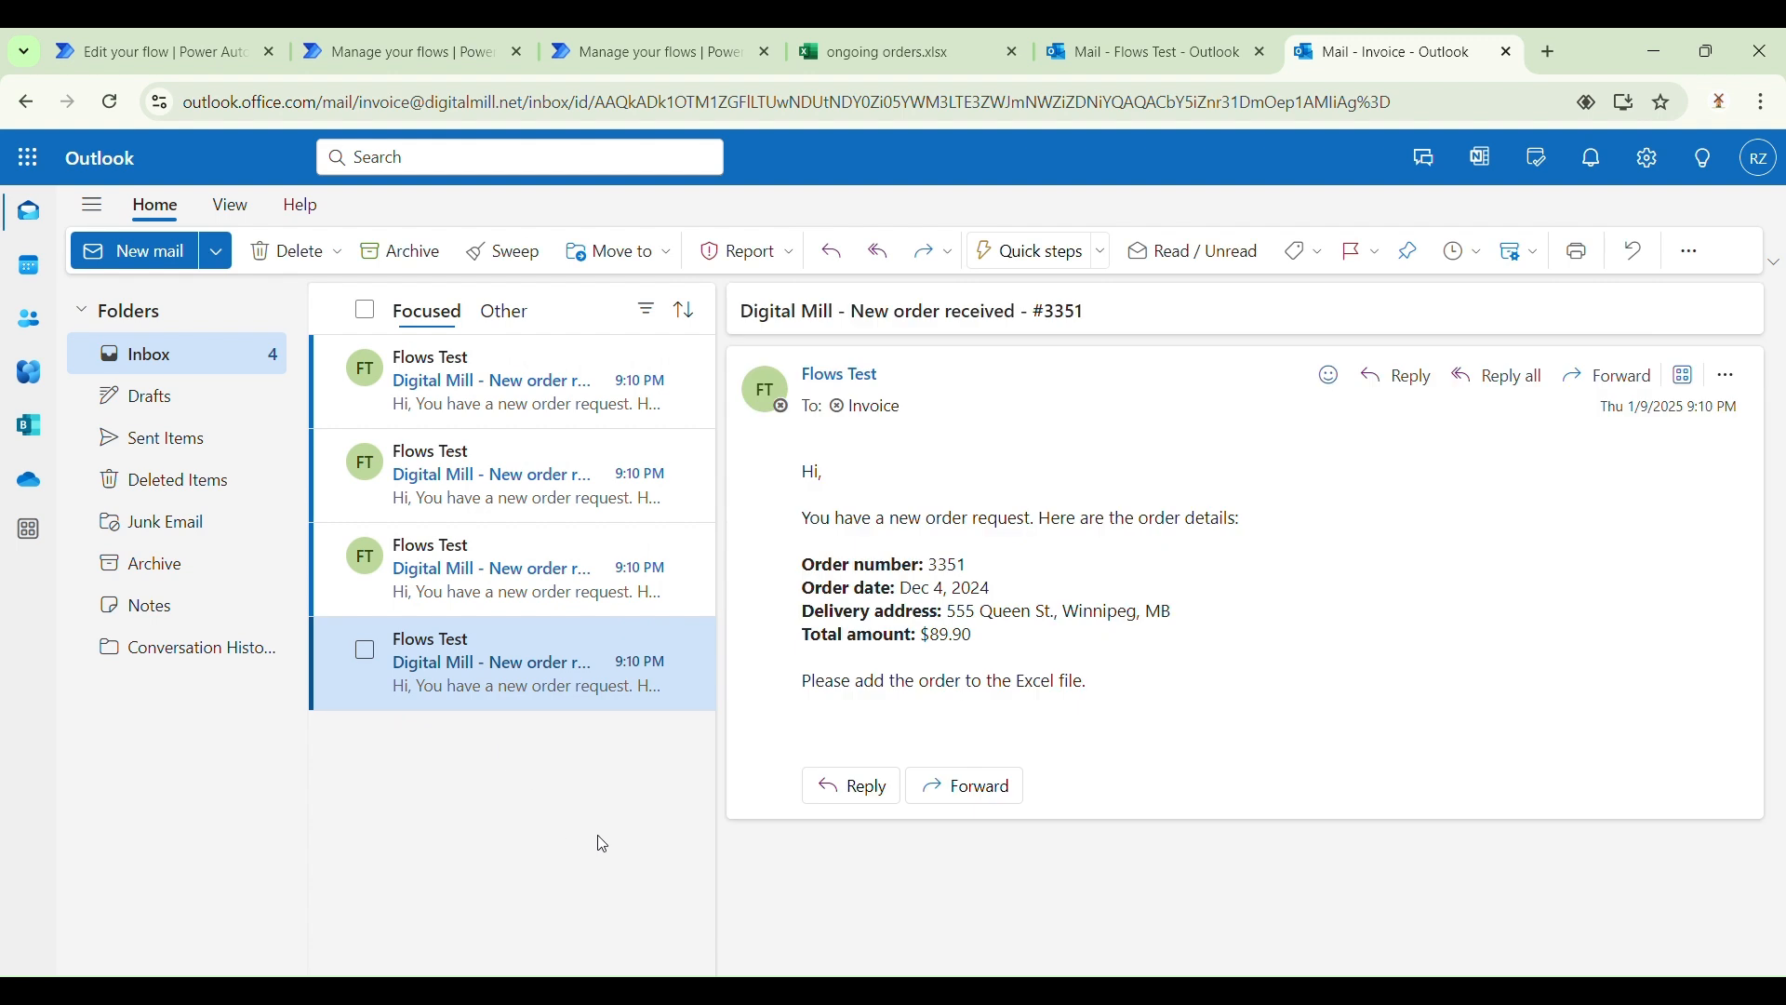
pyautogui.doubleClick(1055, 320)
pyautogui.doubleClick(946, 565)
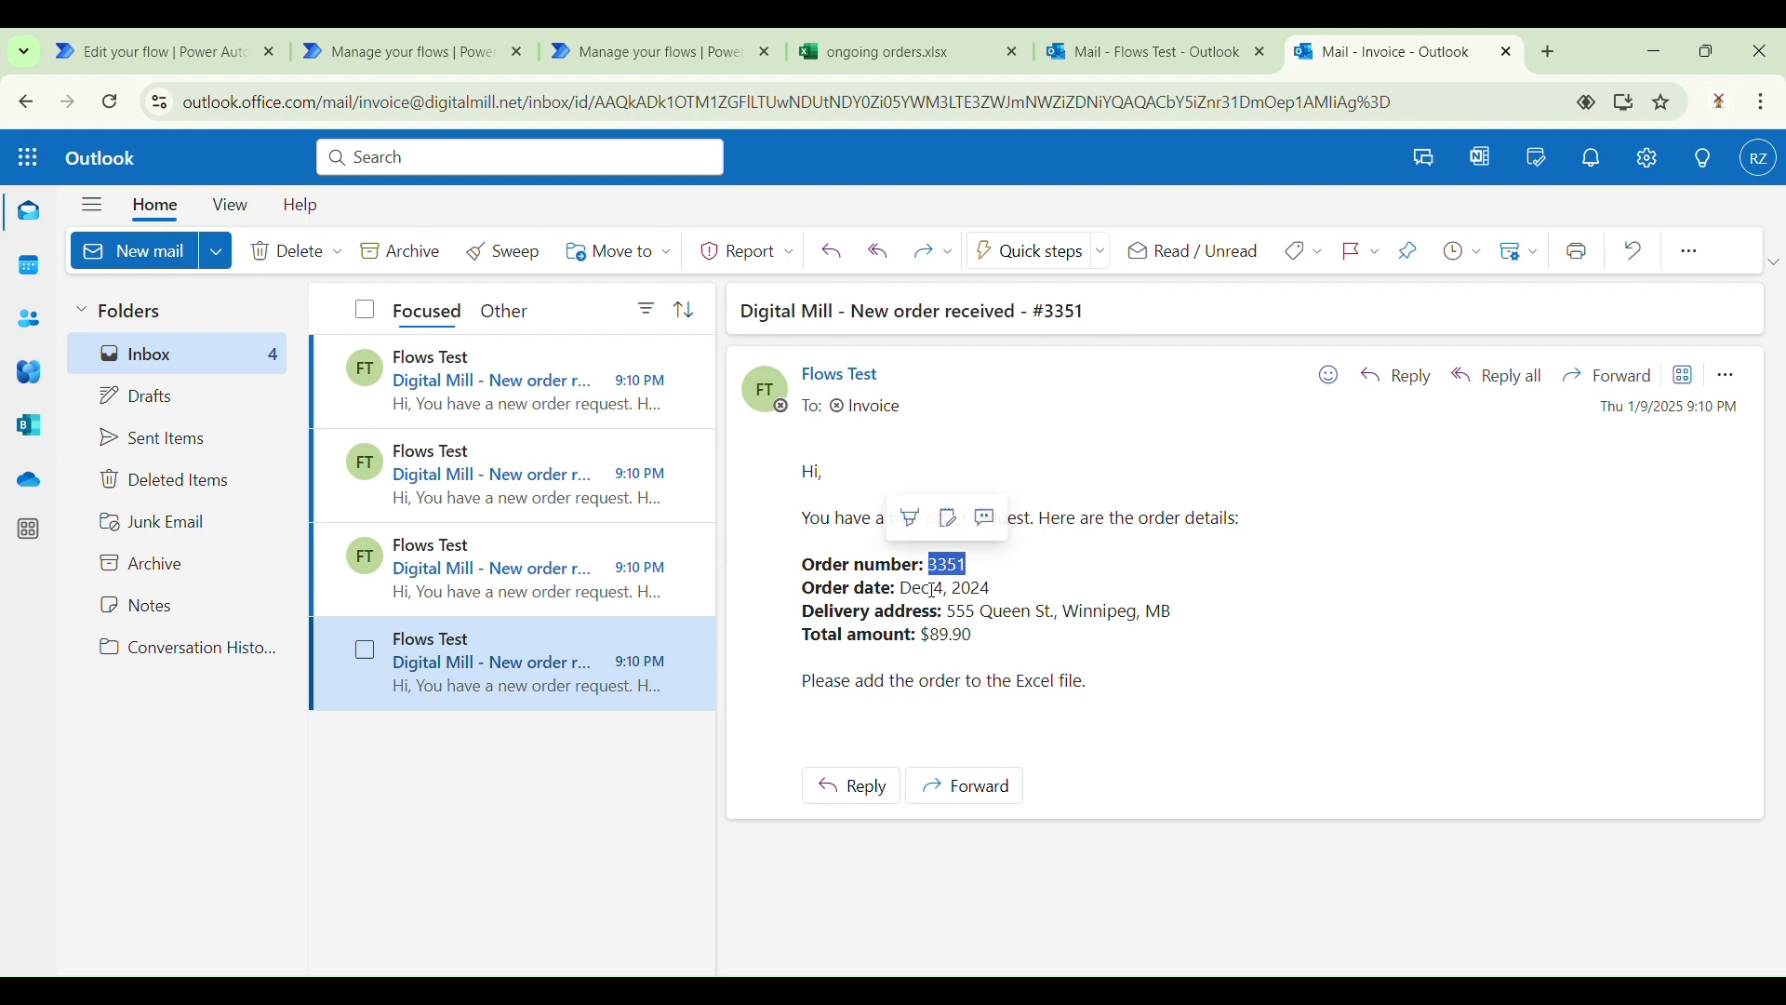
pyautogui.click(907, 636)
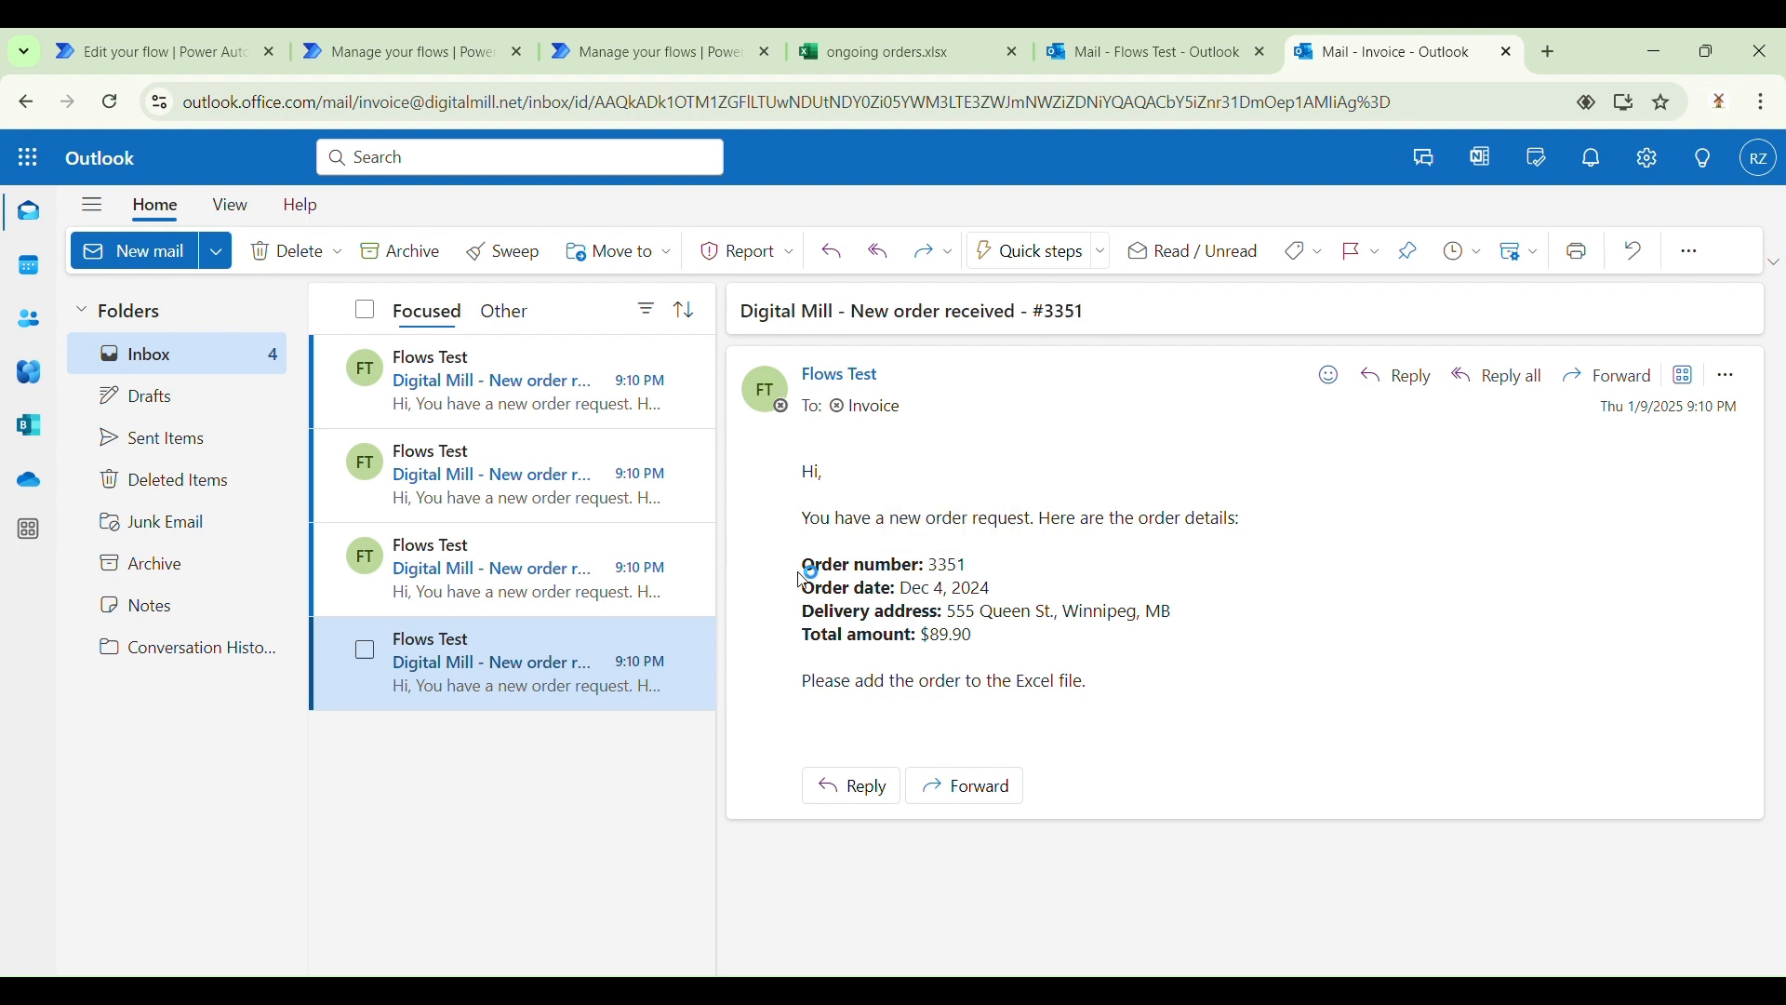
pyautogui.moveTo(804, 564); pyautogui.dragTo(921, 565)
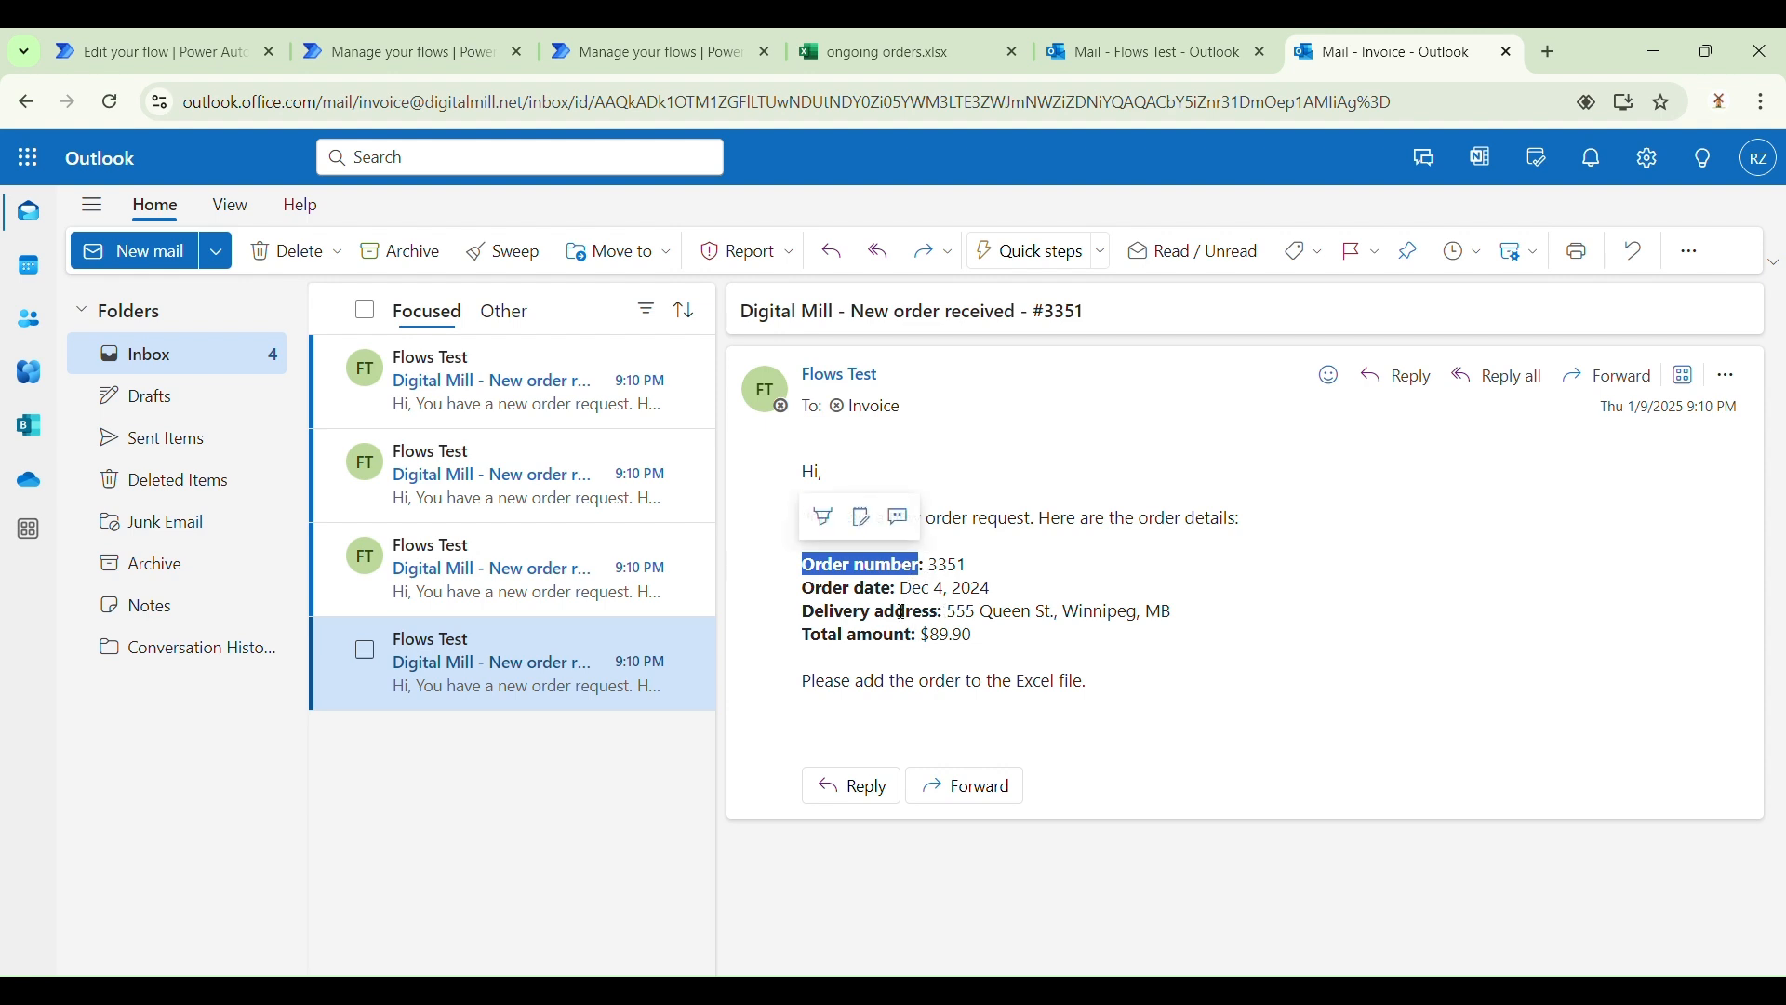
pyautogui.click(926, 613)
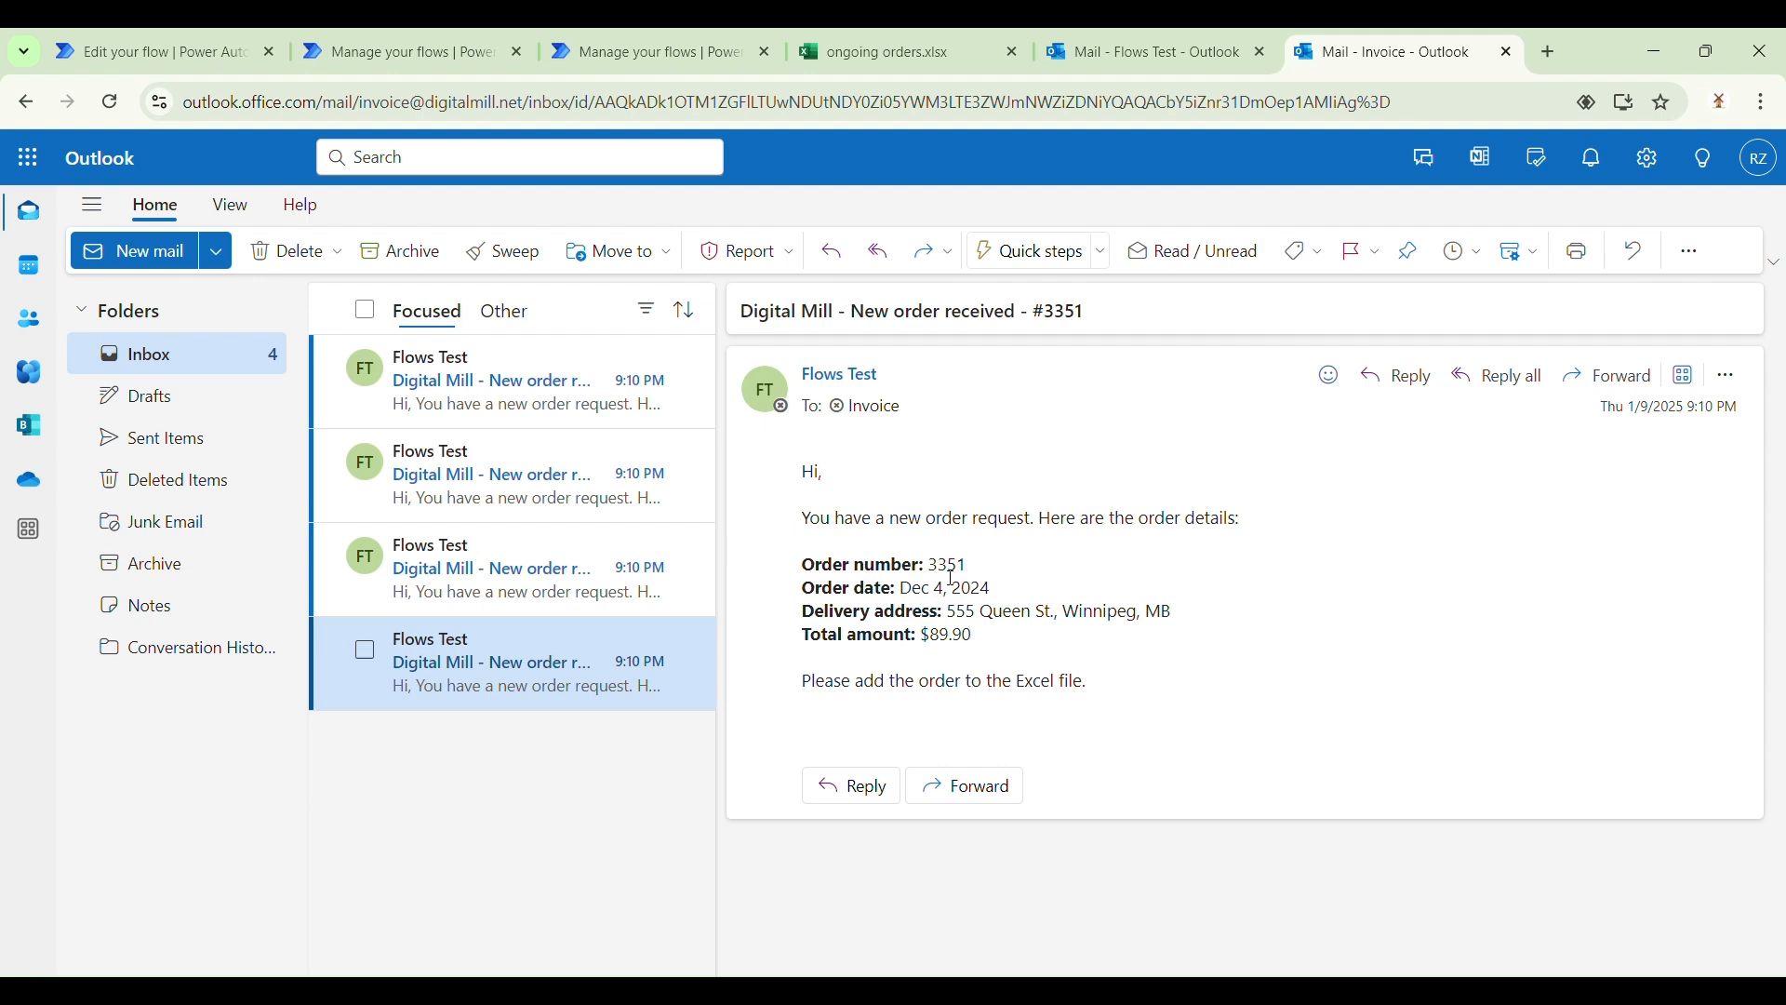
pyautogui.click(521, 498)
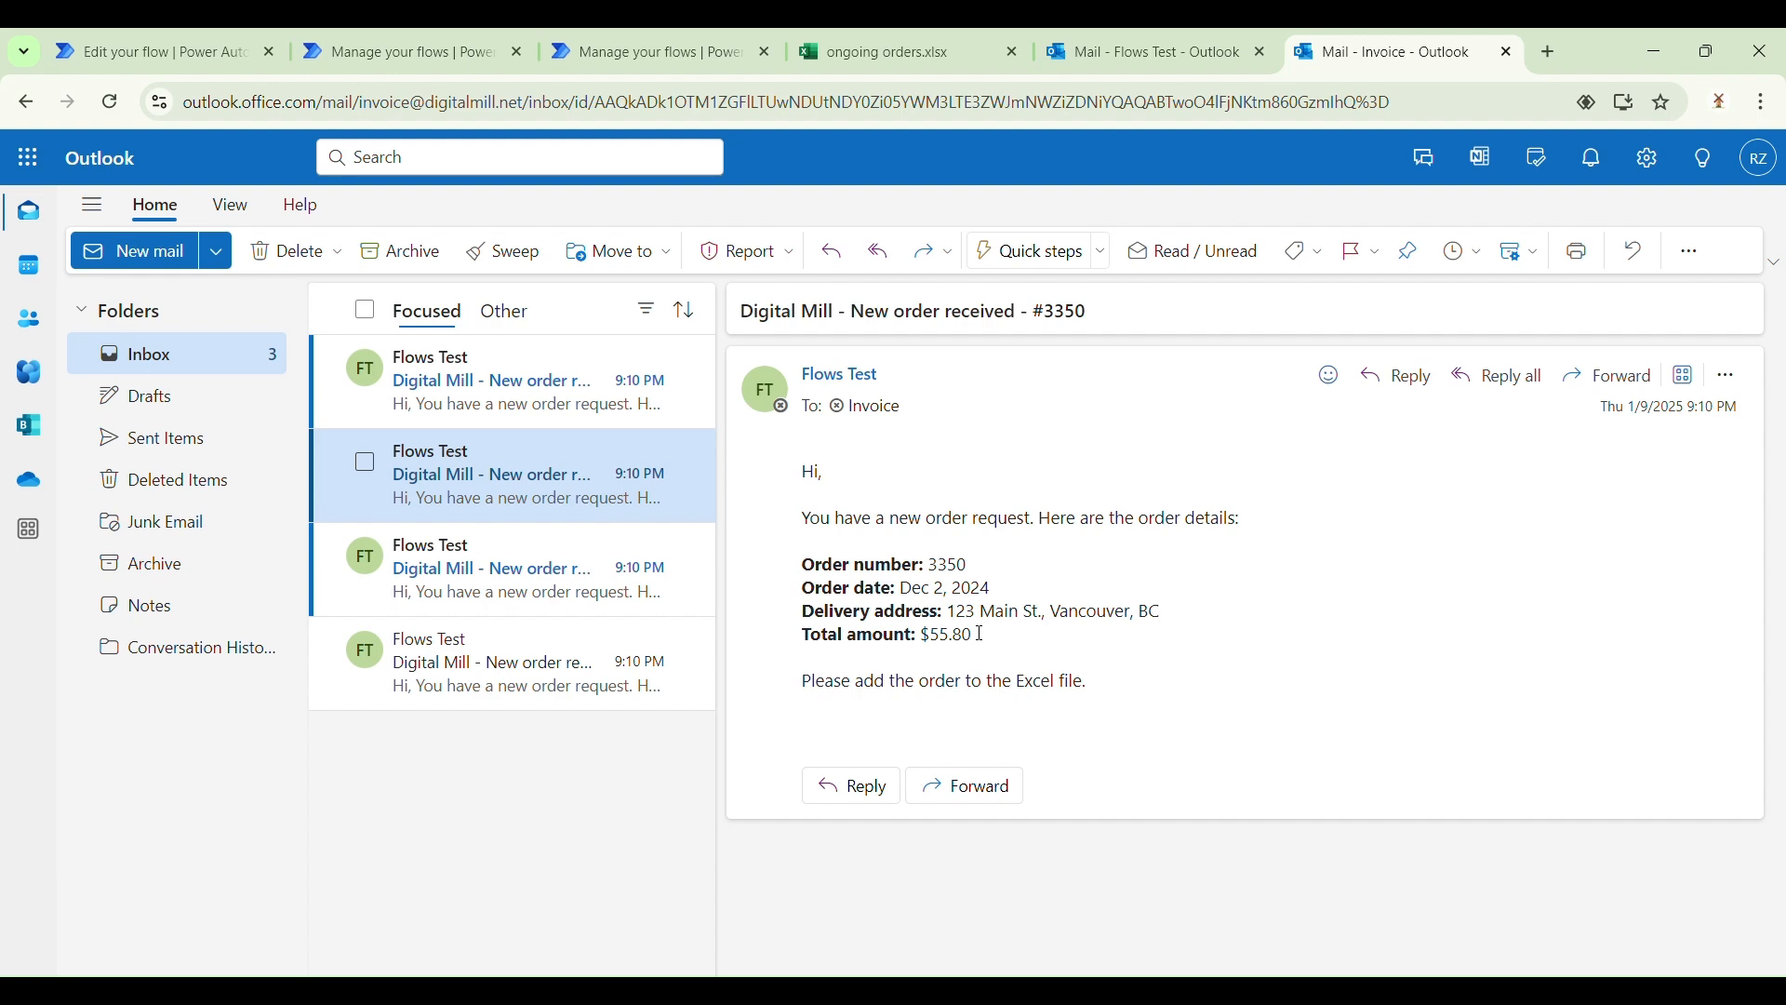
pyautogui.click(884, 31)
# Step: Check order 3350's address, amount and number, then select the A2:D5 orders table
pyautogui.click(496, 614)
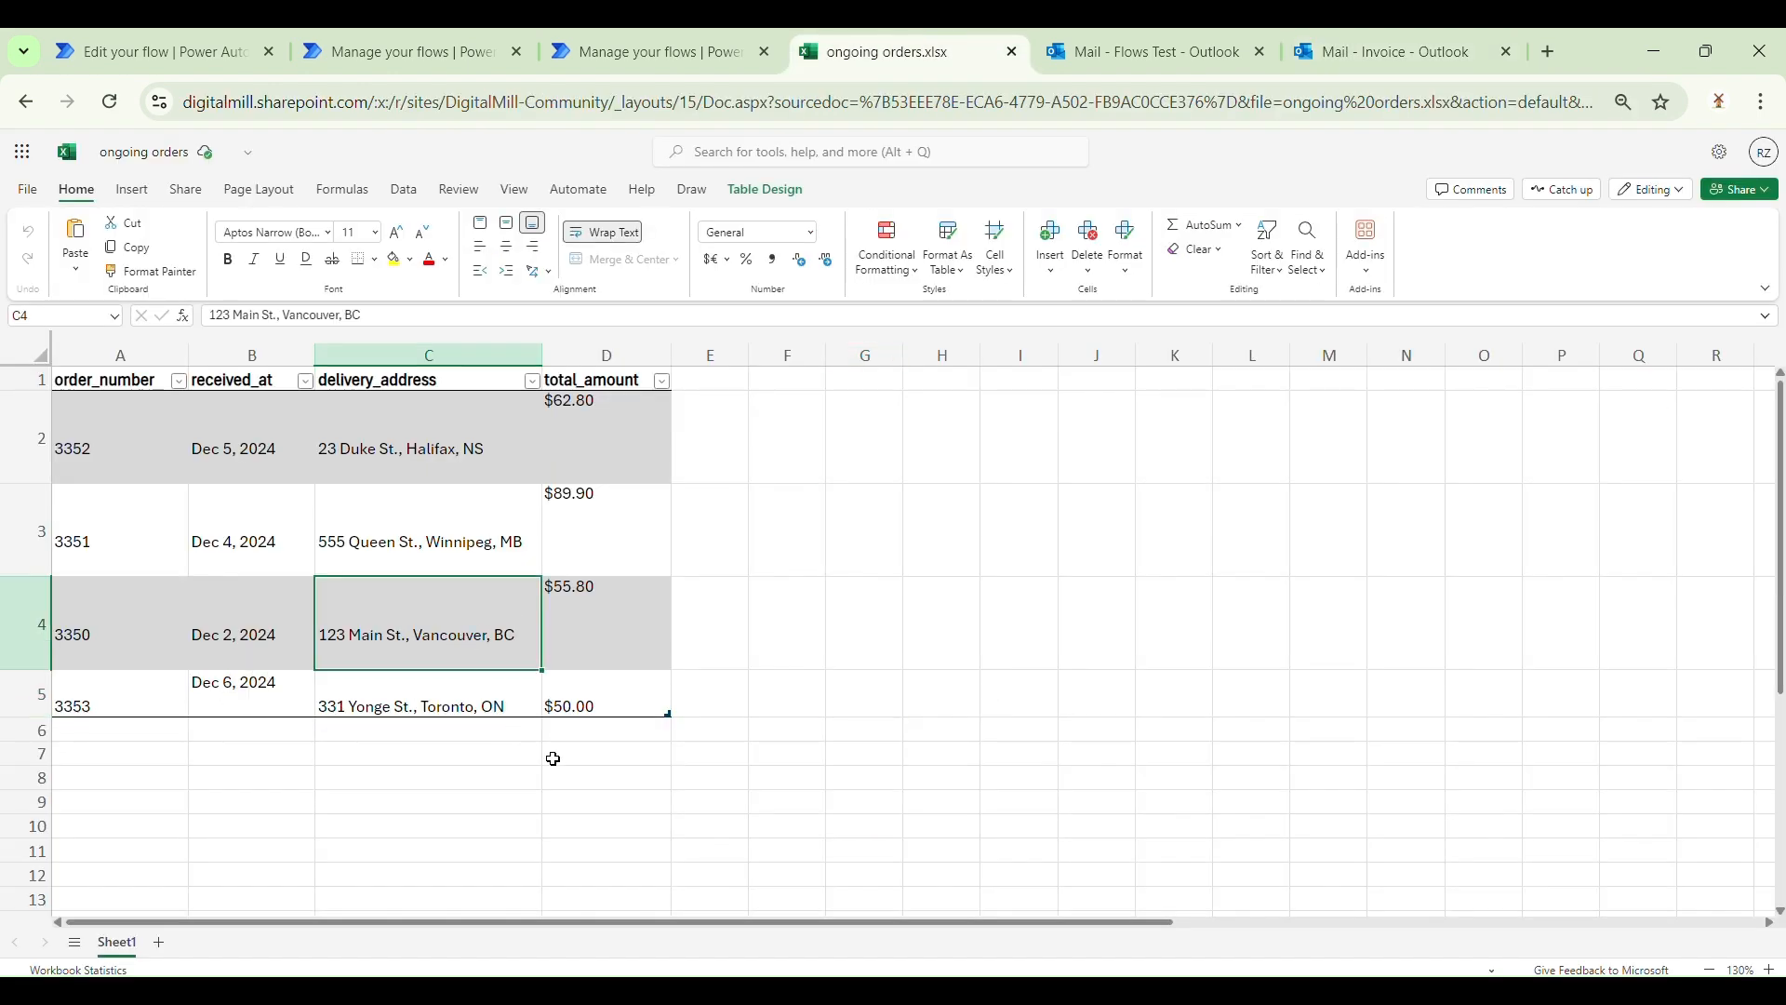
pyautogui.click(618, 640)
pyautogui.click(125, 651)
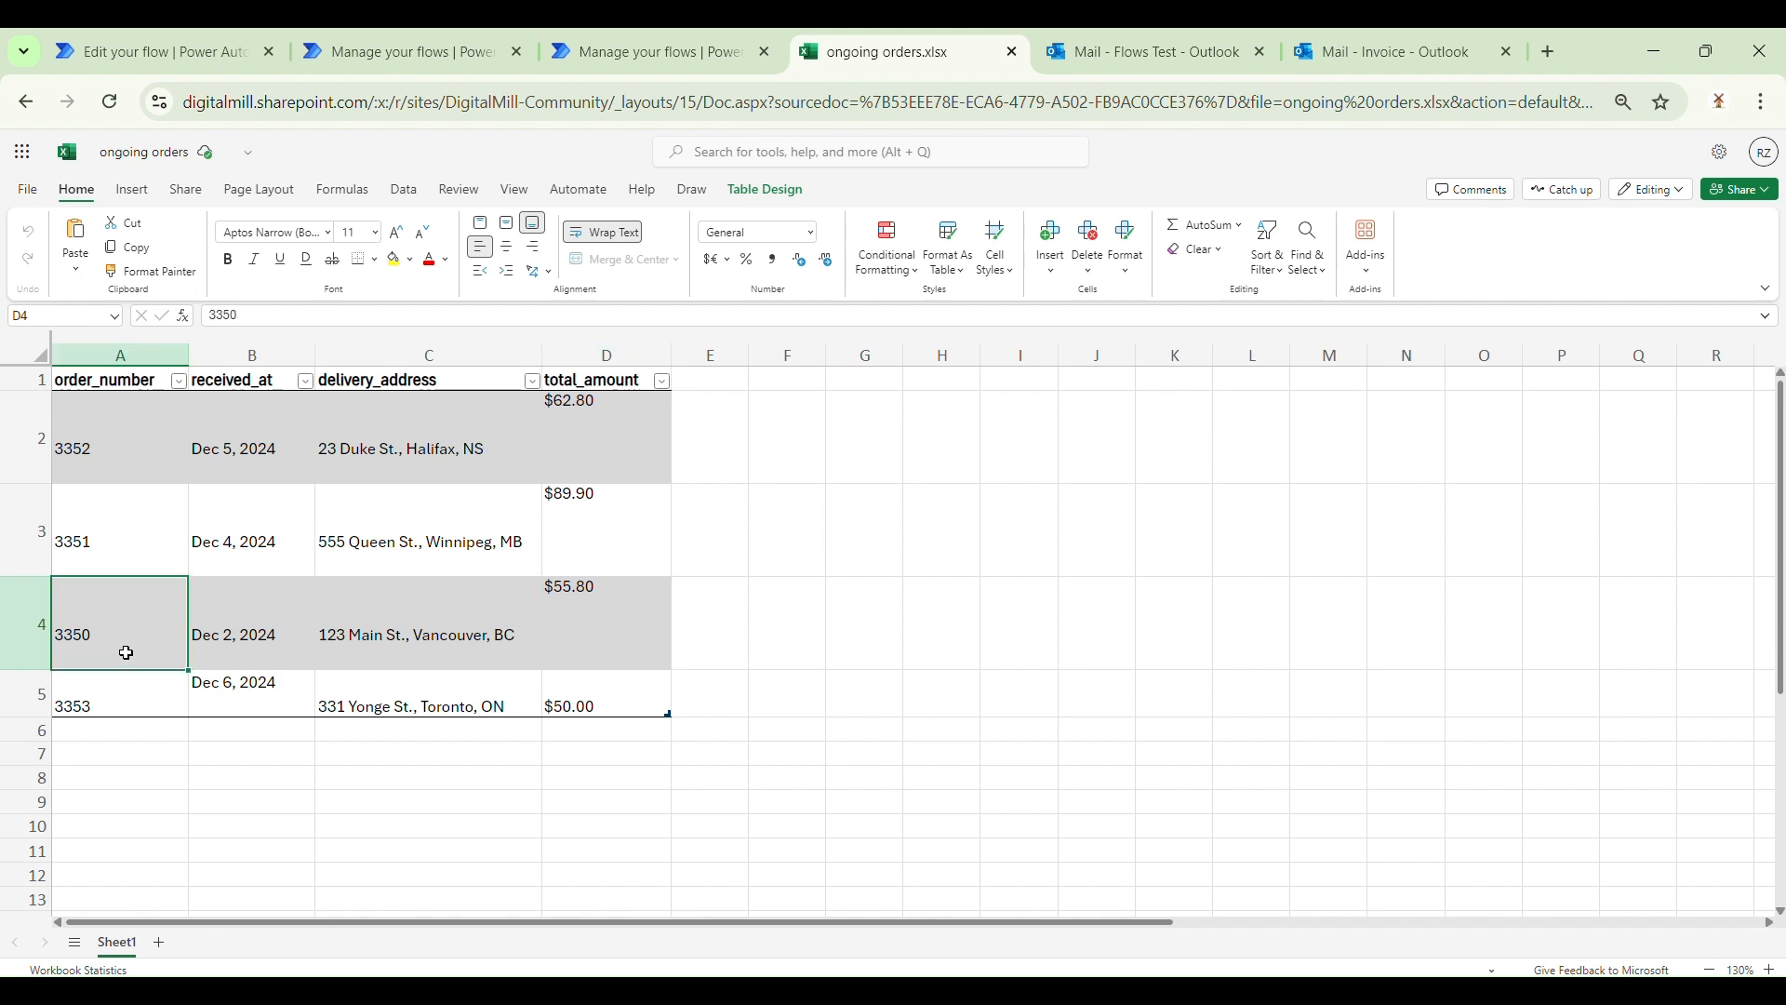
pyautogui.moveTo(171, 478); pyautogui.dragTo(622, 693)
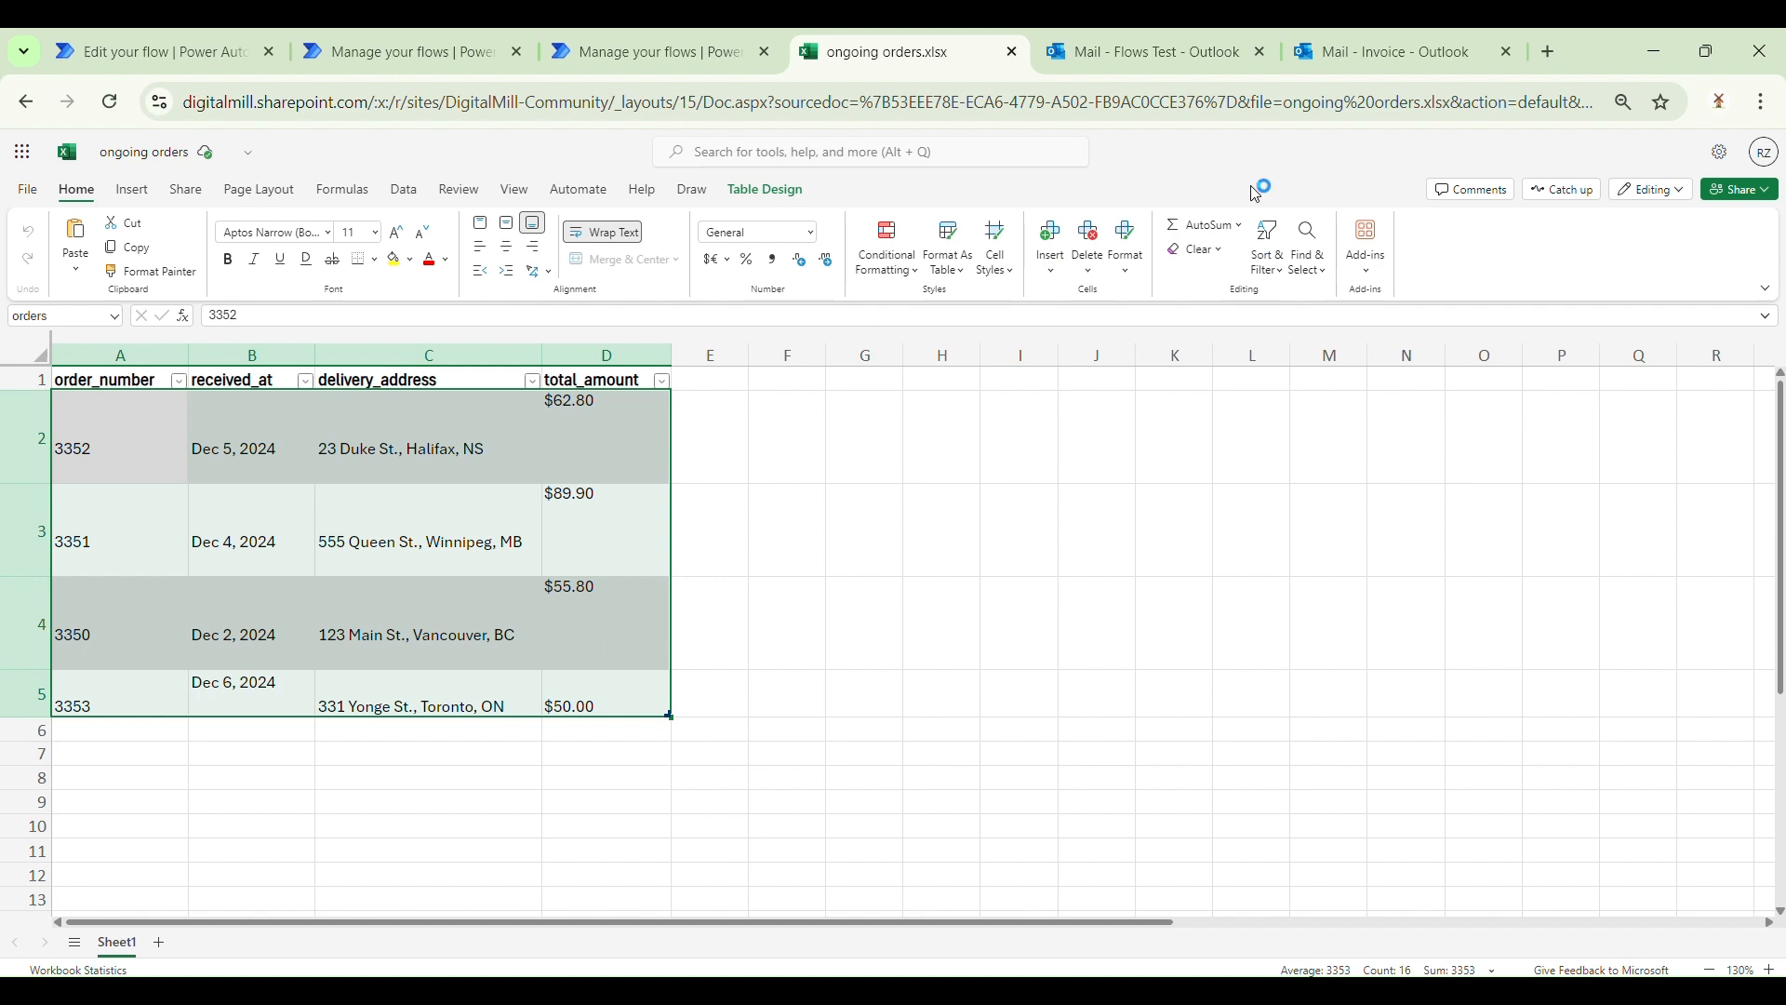
pyautogui.click(1380, 32)
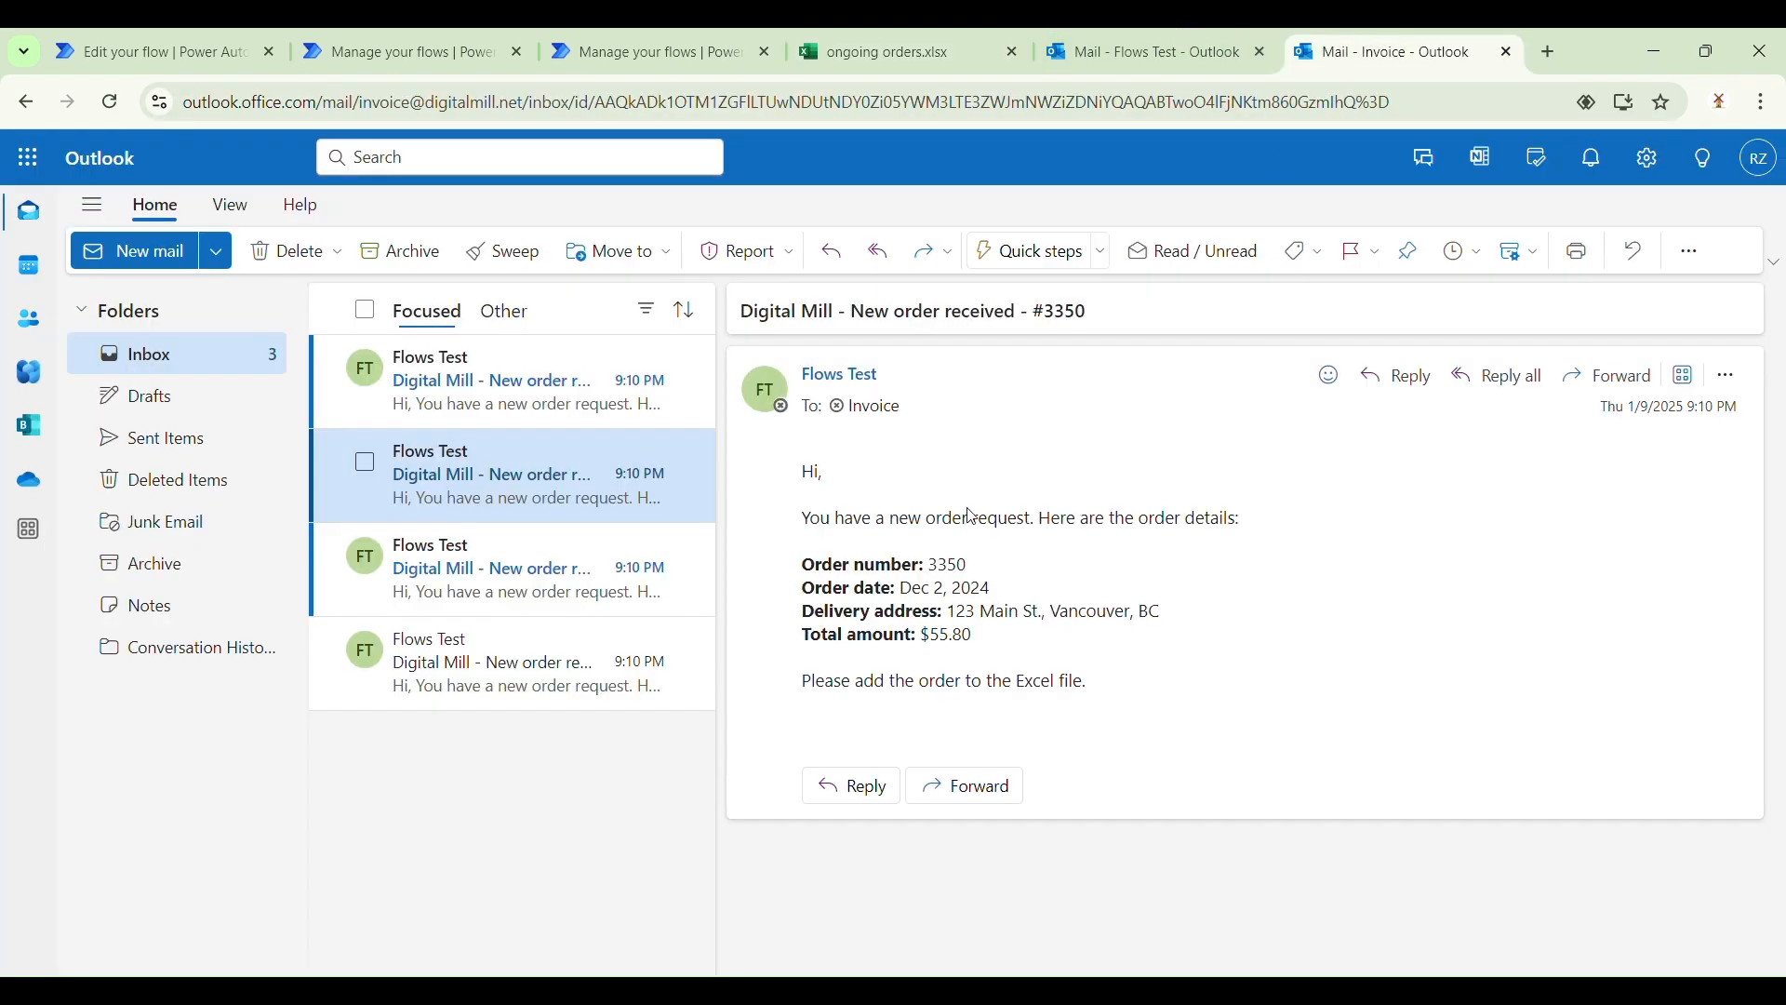